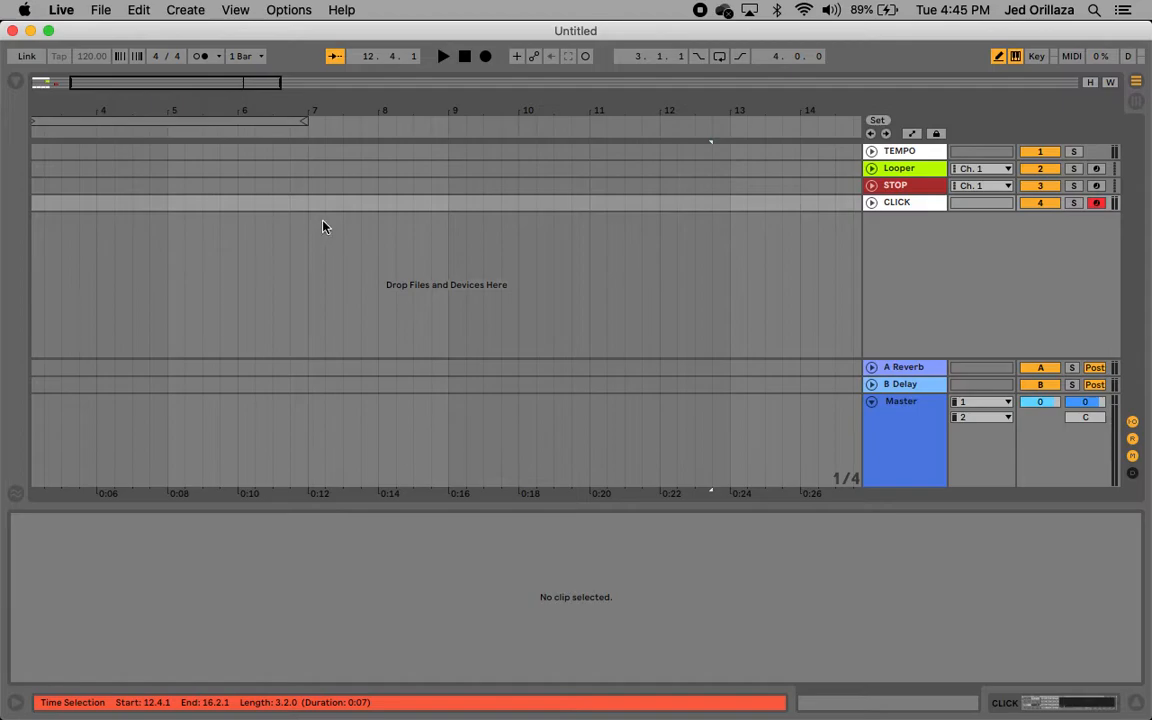
Step: Show the file browser with the contents of the Audio Files folder
left_click(16, 84)
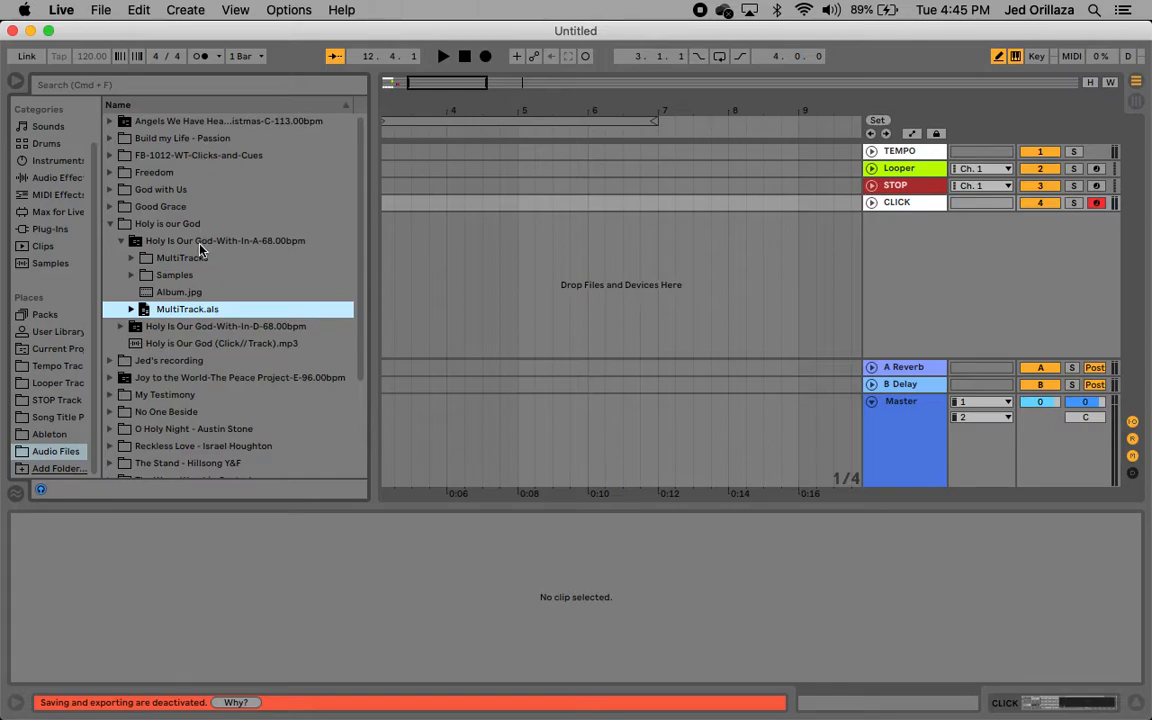
left_click(17, 84)
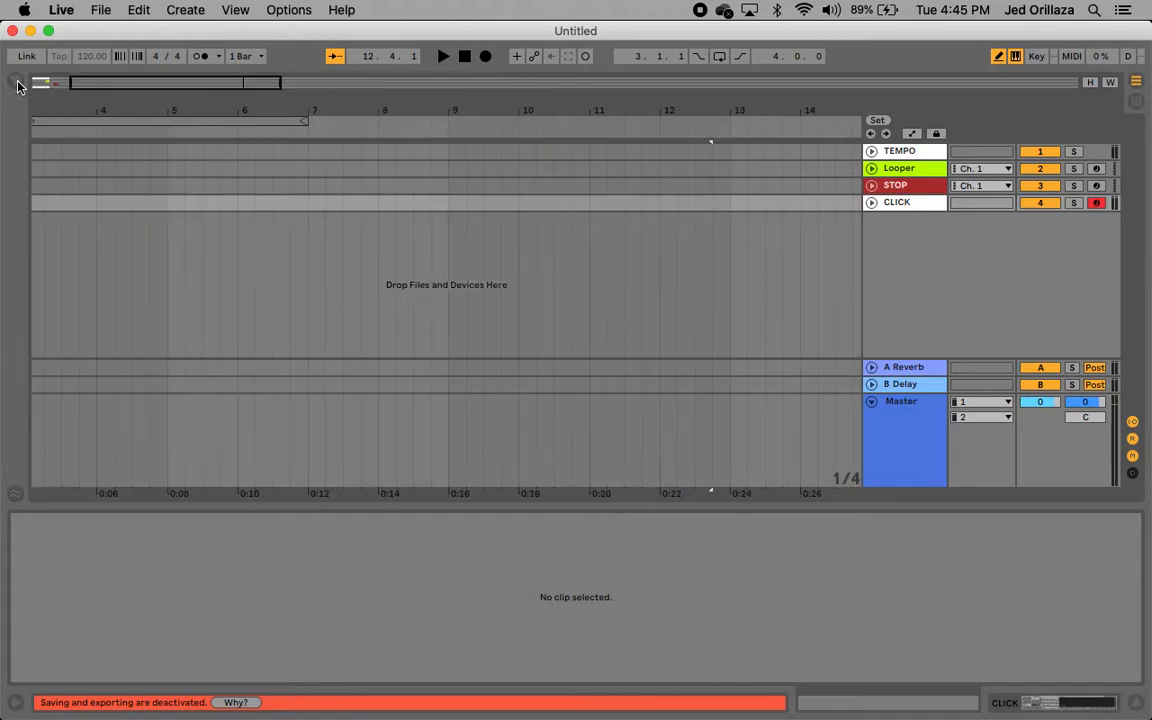
left_click(17, 85)
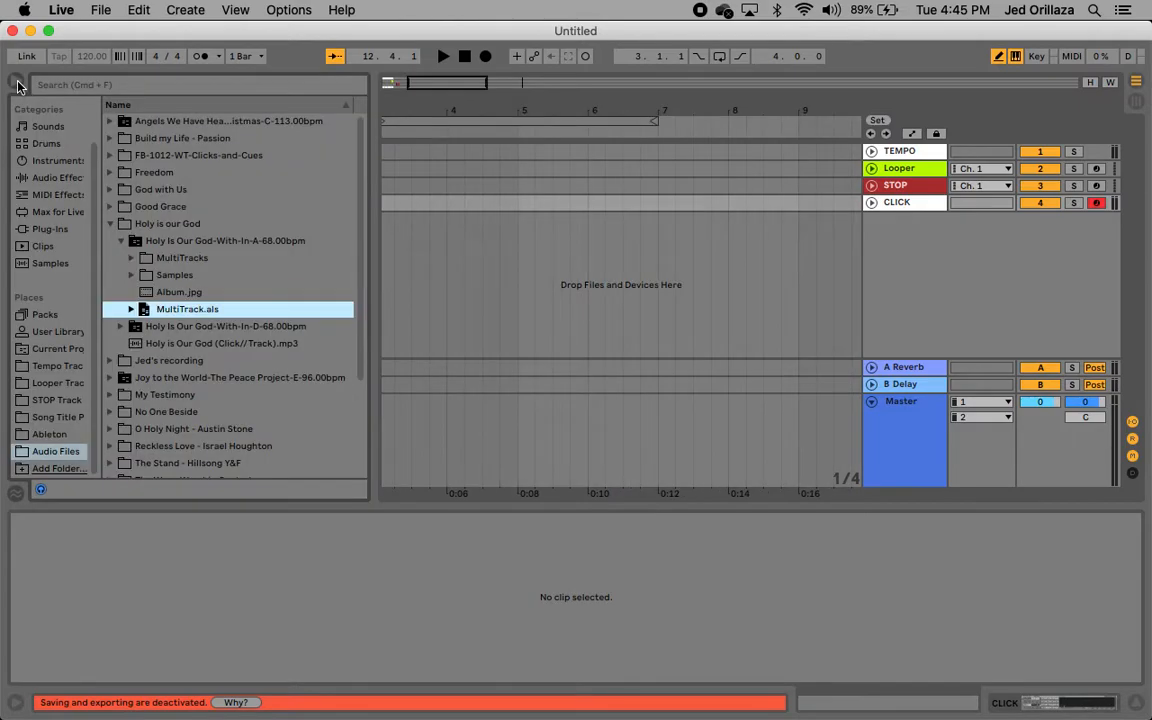
left_click(17, 85)
left_click(17, 85)
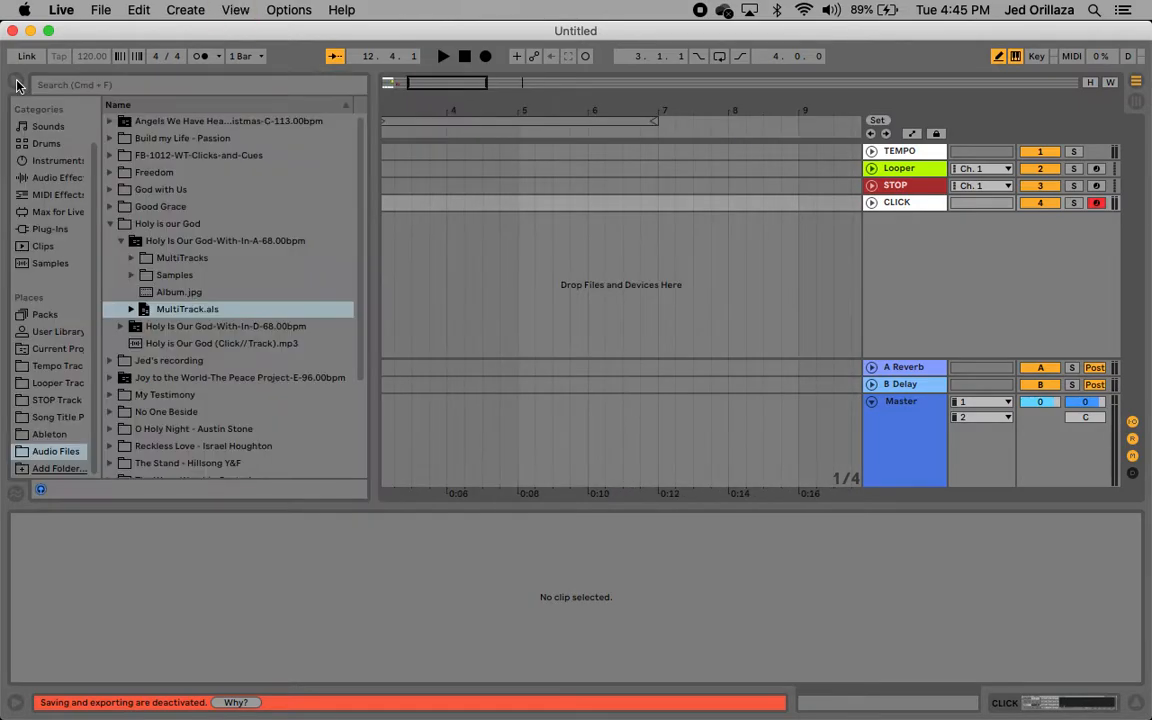
Step: From the Freedom folder's Freedom-Living With A Fire-D-124.00bpm project, add the second Freedom[D] 124bpm .als set to the arrangement below the CLICK track
left_click(110, 224)
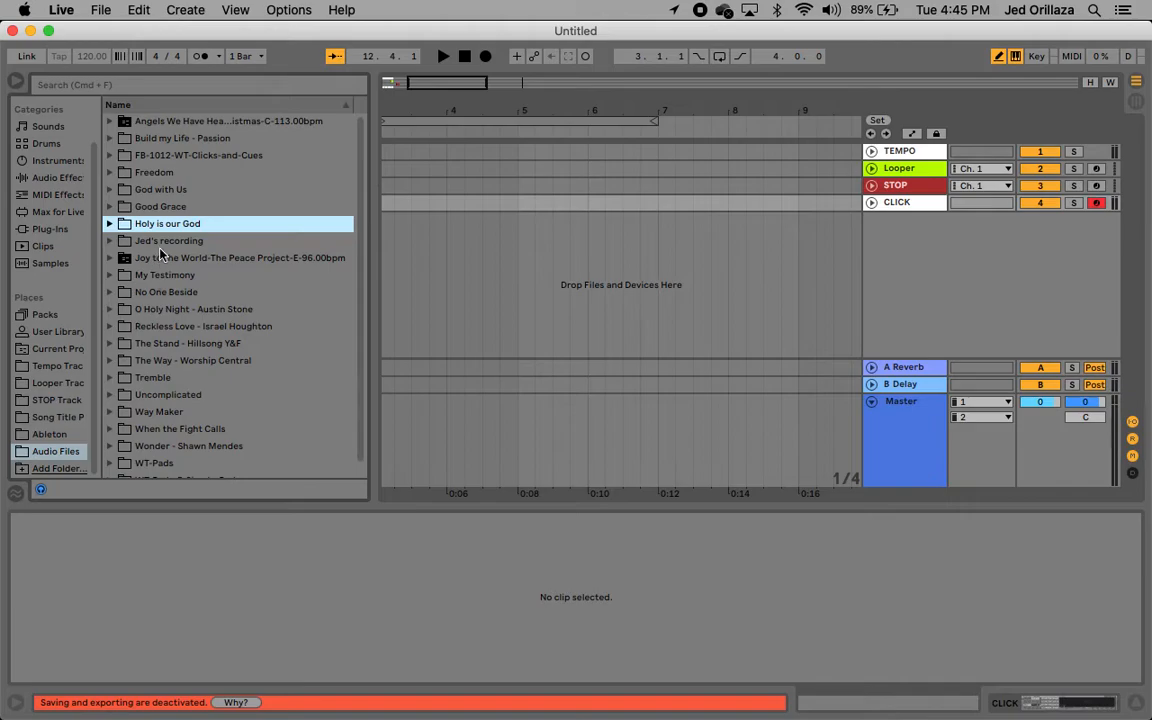
left_click(110, 173)
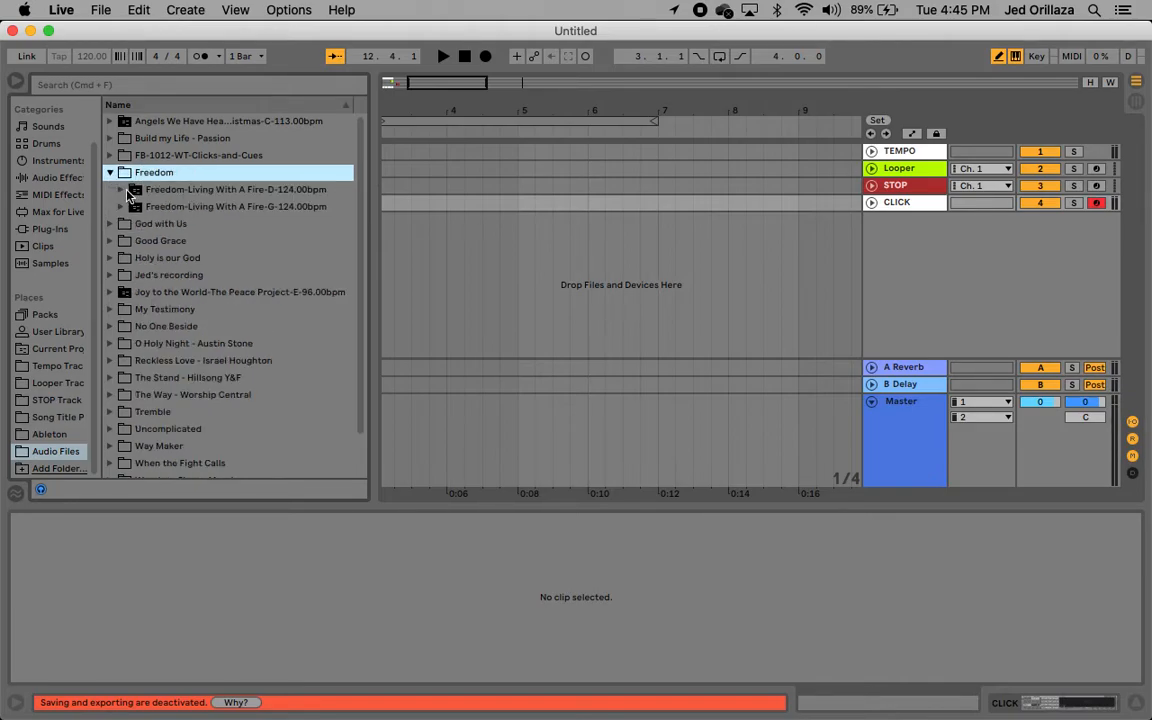
left_click(121, 190)
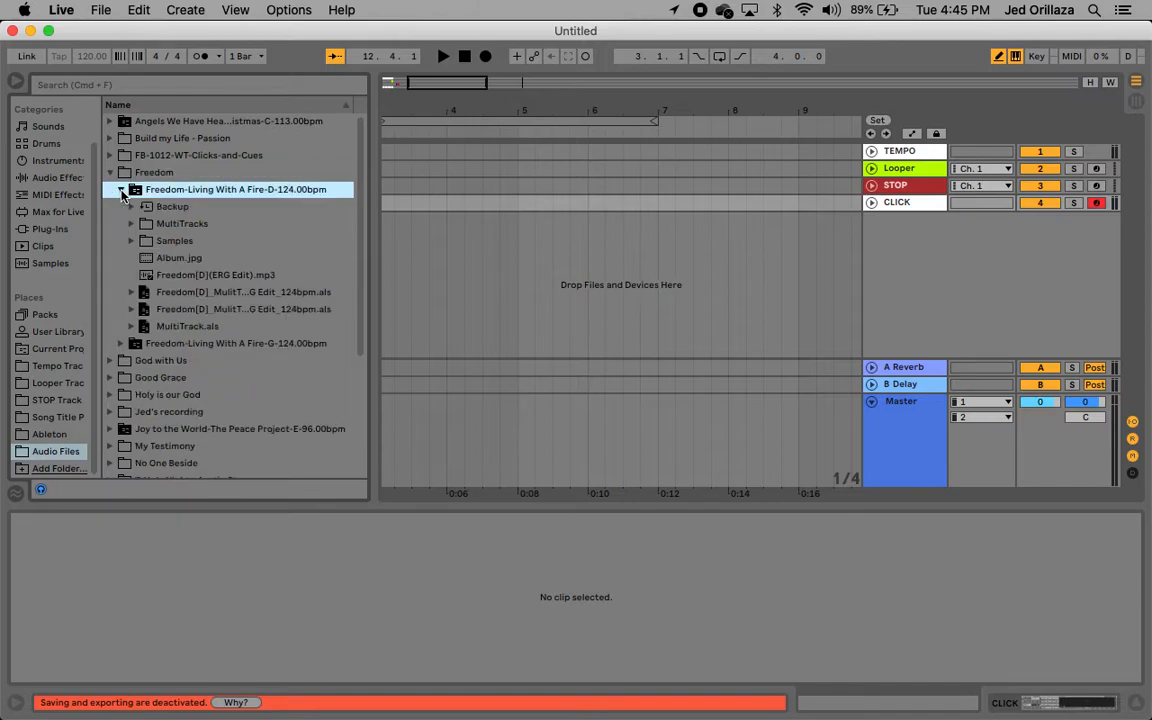
left_click(201, 333)
left_click(208, 310)
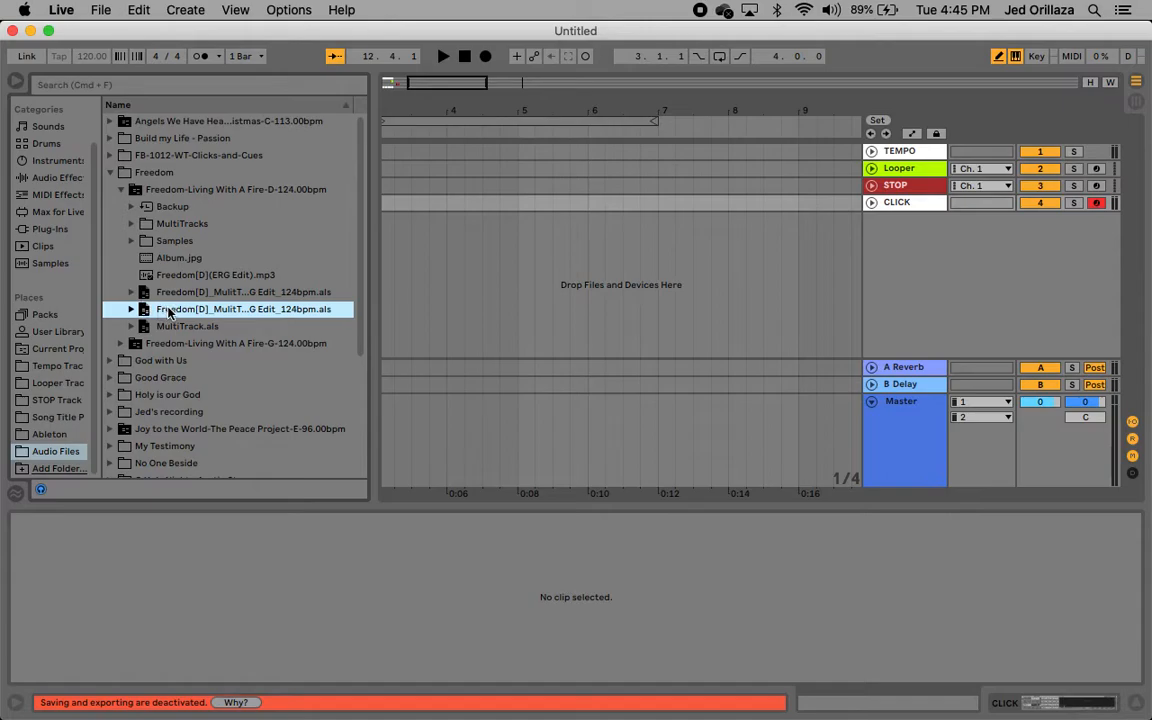
left_click_drag(168, 312, 421, 226)
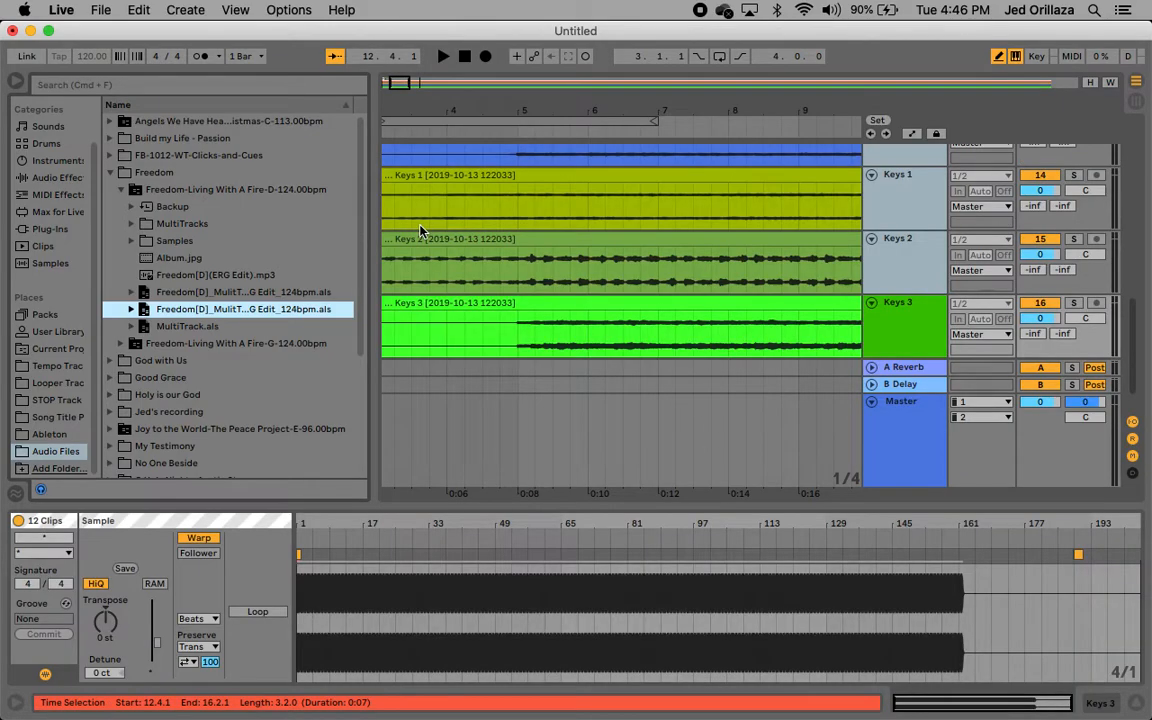
Step: Fold all tracks in the arrangement and hide the file browser
left_click(873, 303, "alt")
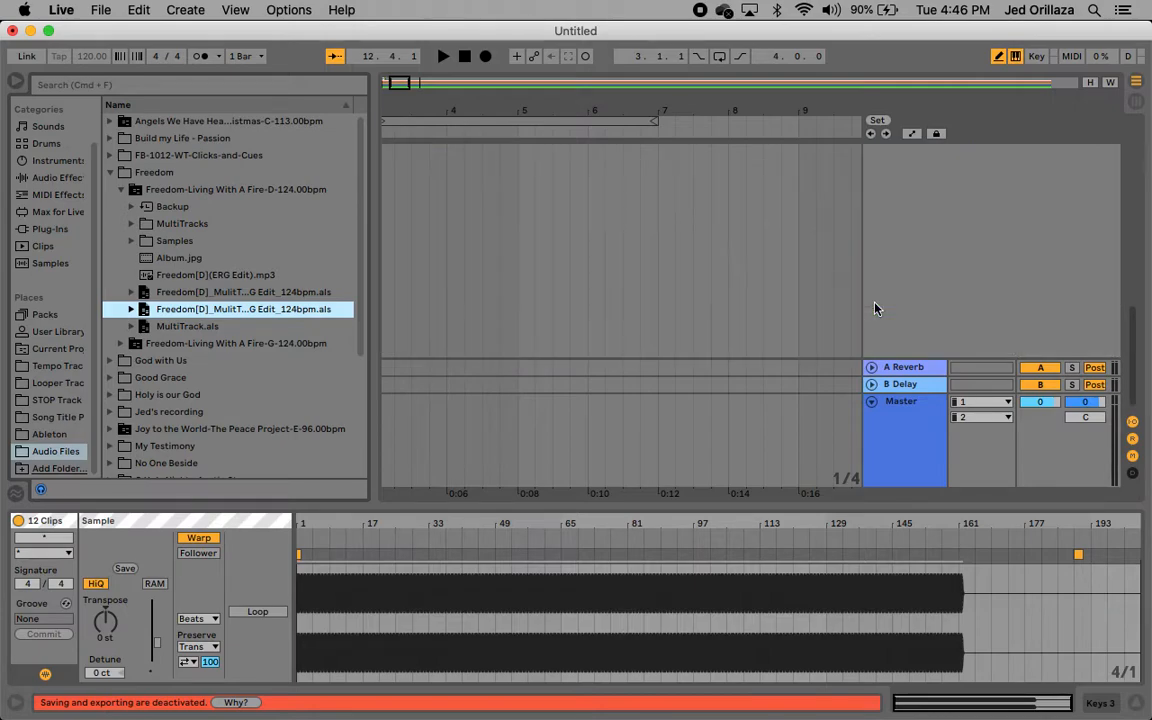
scroll(873, 317, "up", 10)
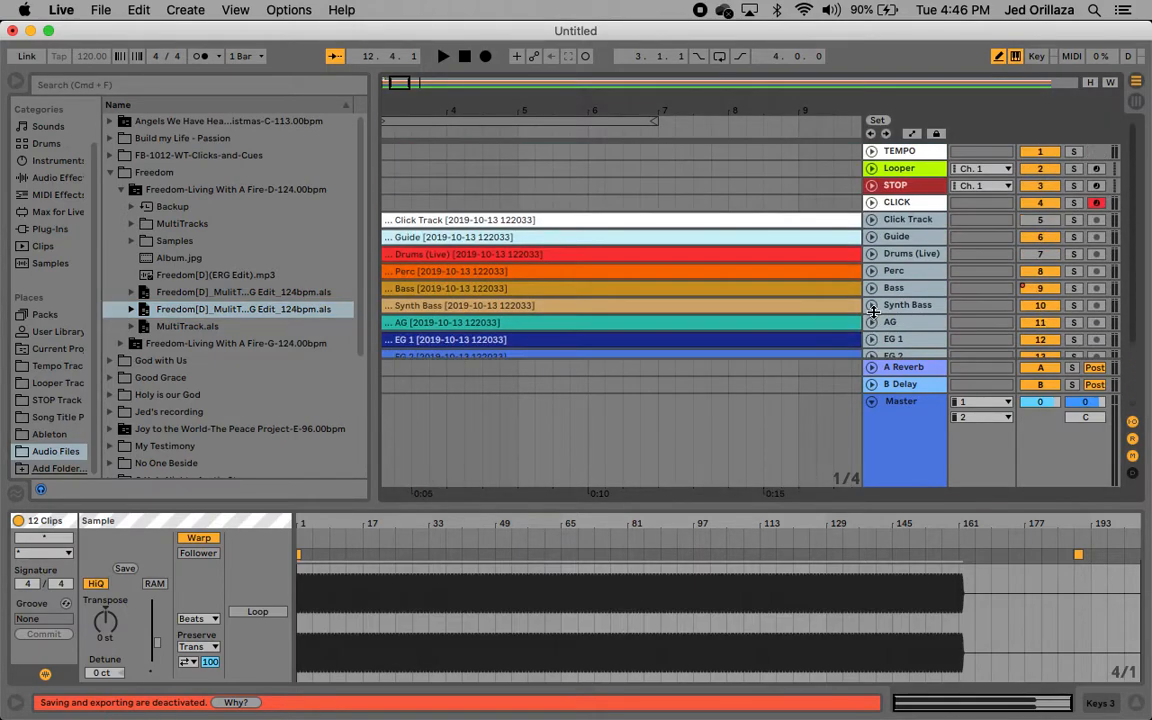
scroll(873, 313, "down", 5)
scroll(873, 313, "up", 5)
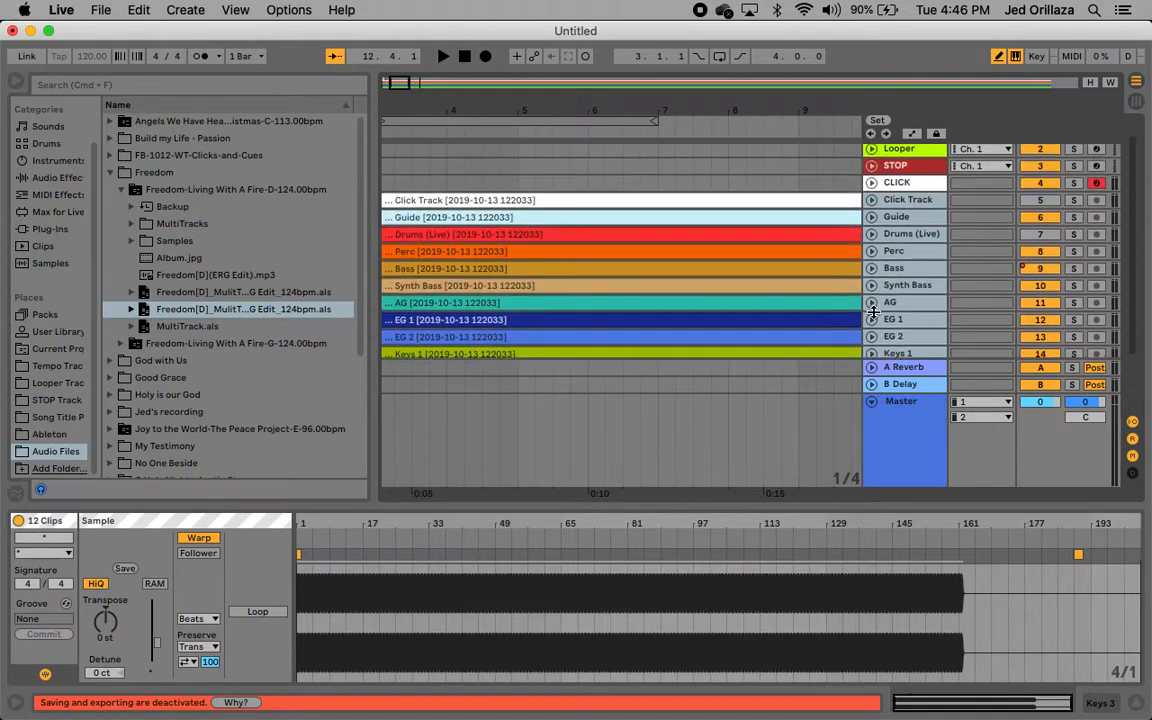
scroll(873, 316, "down", 1)
scroll(873, 317, "down", 3)
scroll(873, 317, "up", 2)
scroll(873, 317, "down", 3)
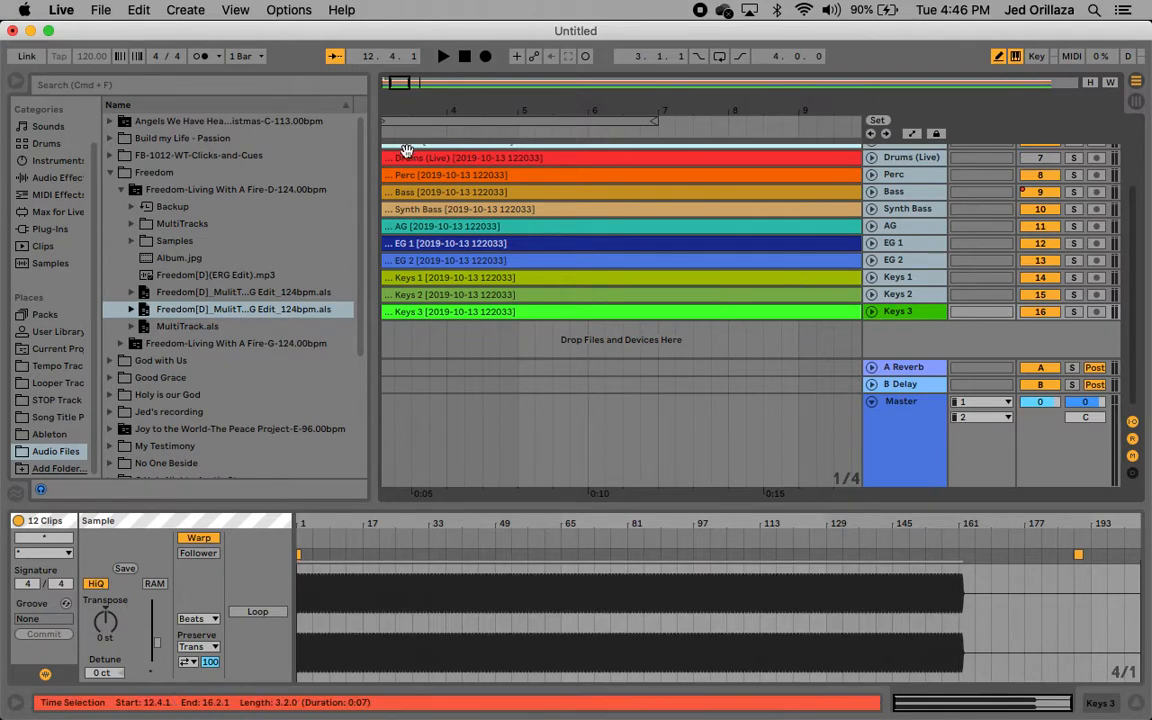
left_click(17, 80)
scroll(734, 267, "up", 5)
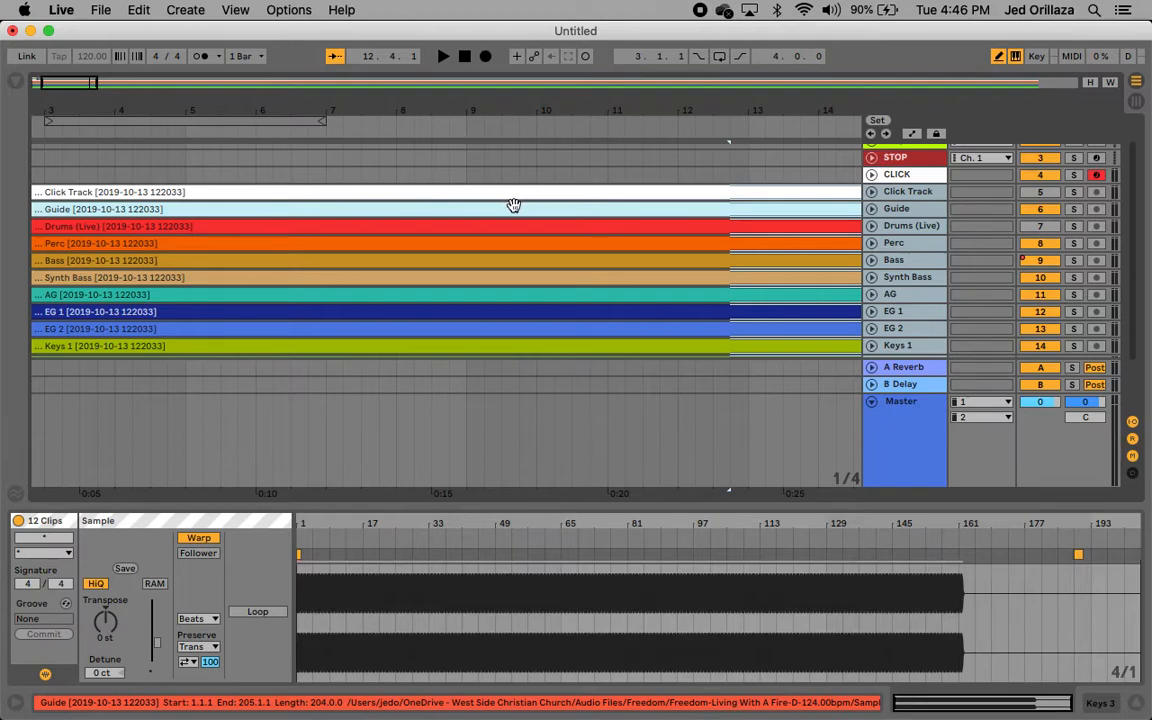
key("super+s")
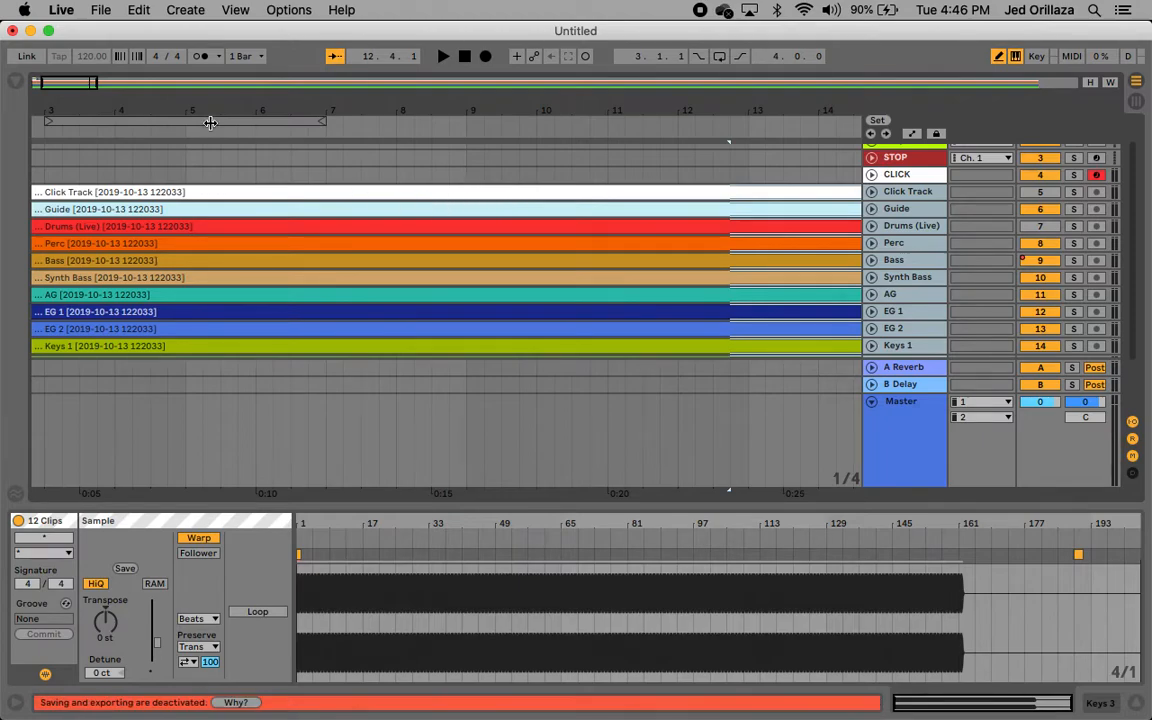
left_click(270, 193)
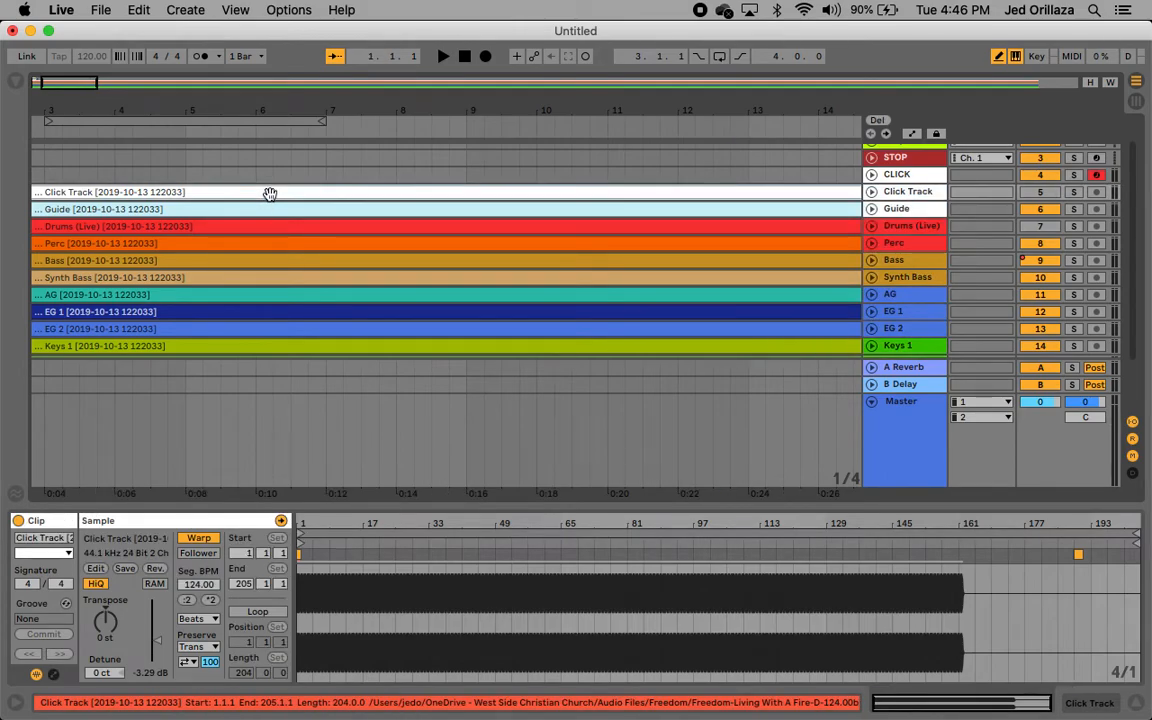
key("shift+Down")
key("shift+Down")
key("shift+Down")
key("shift+Down")
key("shift+Down")
key("shift+Down")
key("shift+Down")
key("shift+Down")
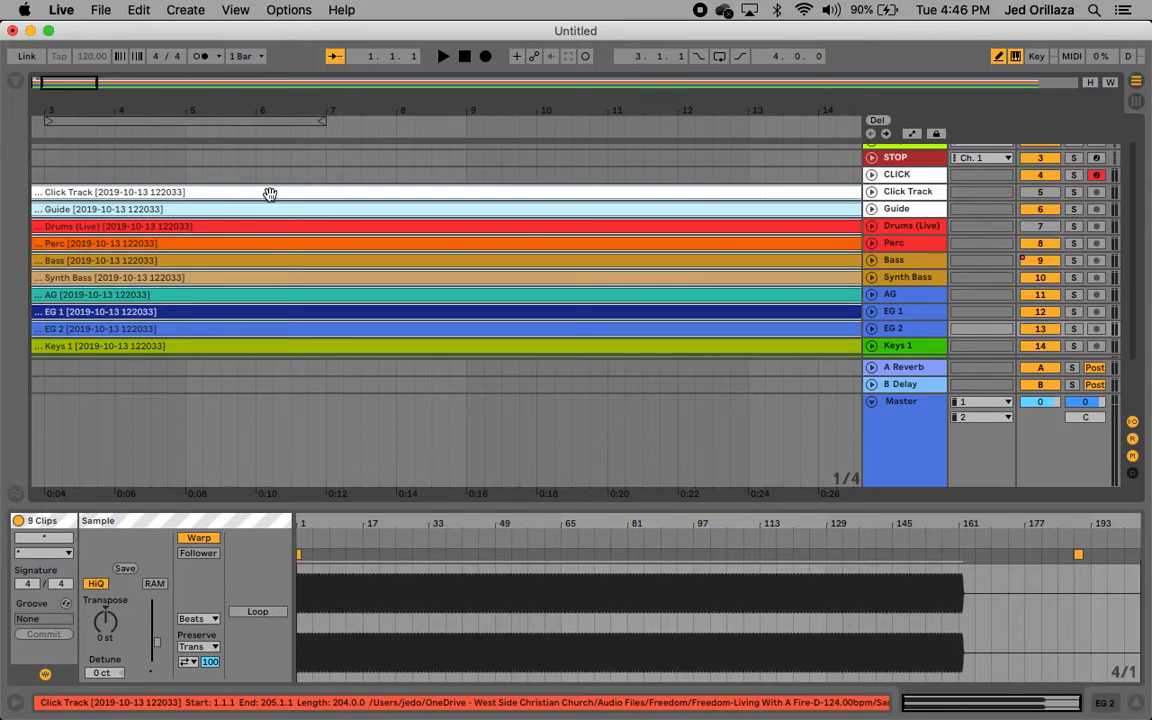
Step: Select all song clips from Click Track through Keys 3 and turn off Warp for them
left_click(270, 193)
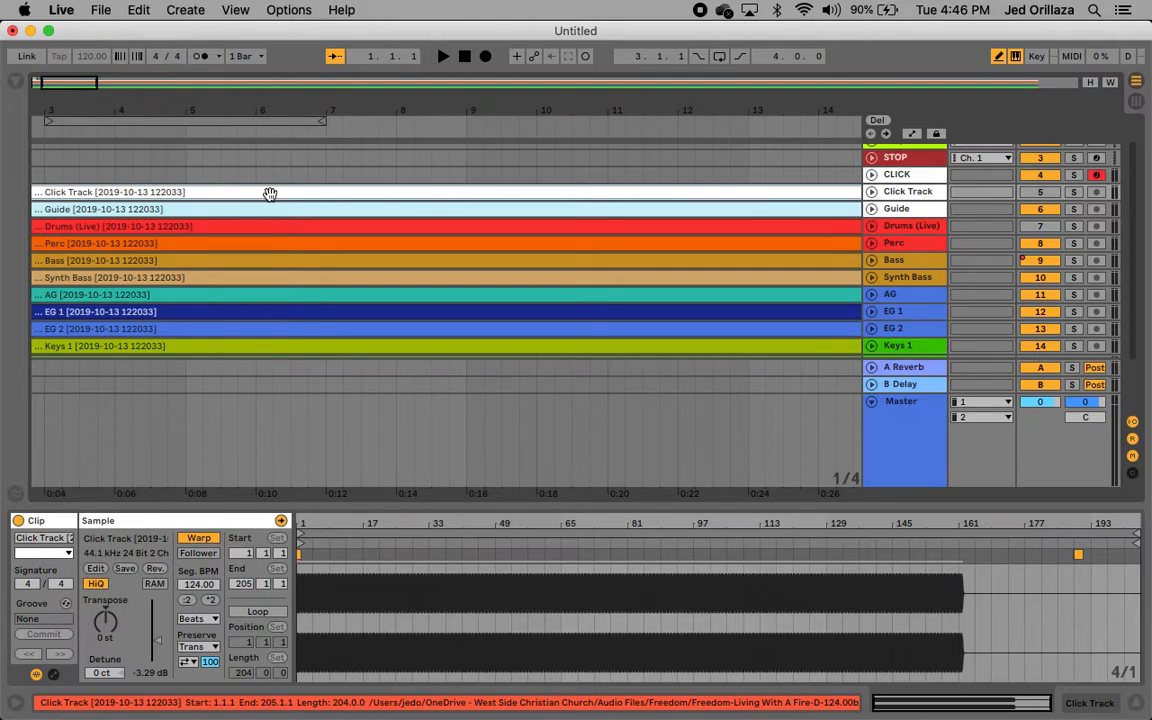
key("shift+Down")
key("shift+Down")
key("shift+Down")
key("shift+Down")
key("shift+Down")
key("shift+Down")
key("shift+Down")
key("shift+Down")
key("shift+Down")
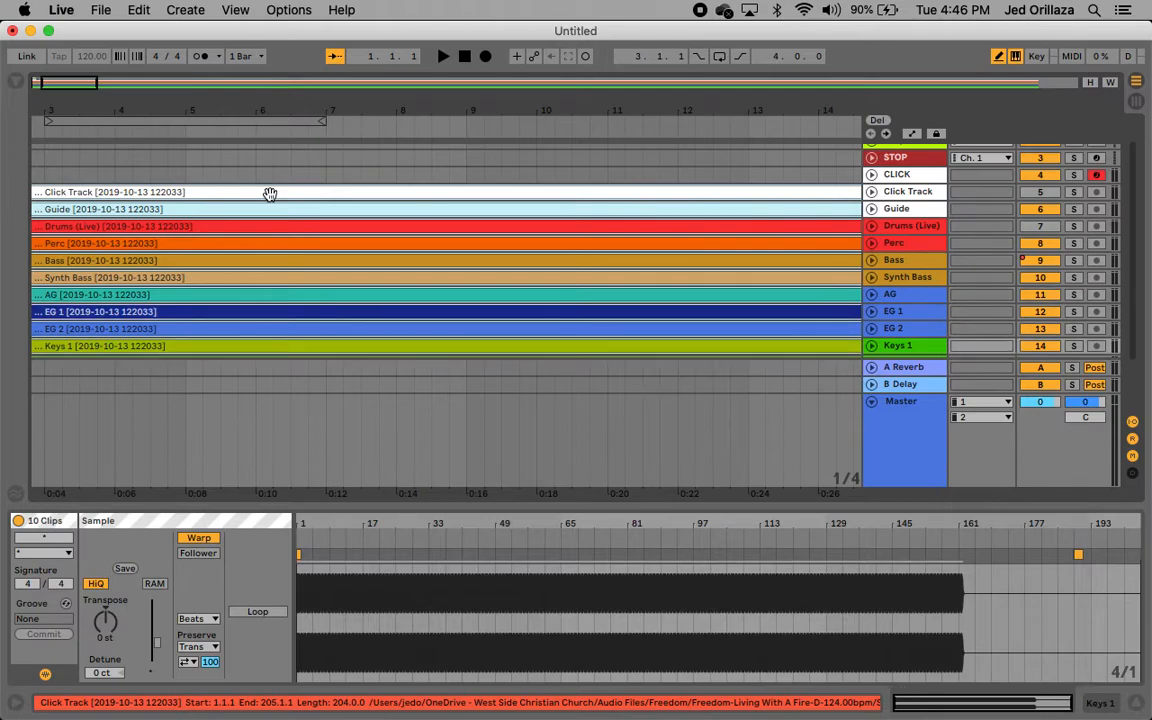
key("shift+Down")
key("shift+Down")
key("shift+Down")
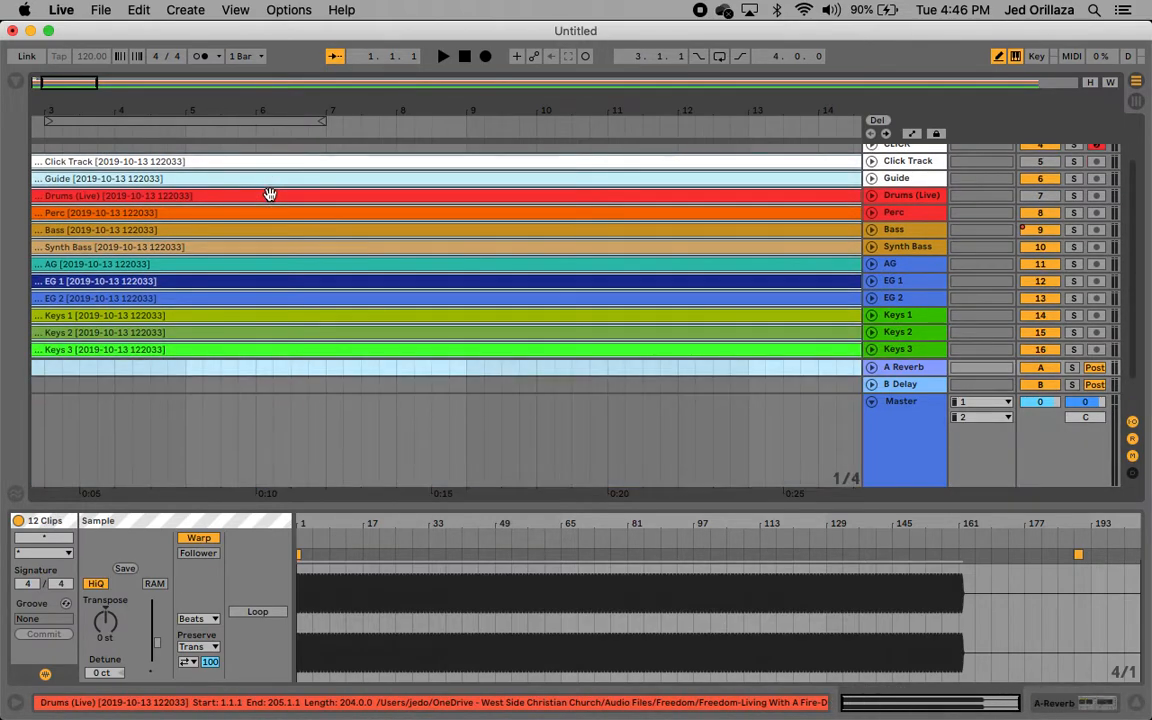
key("shift+Up")
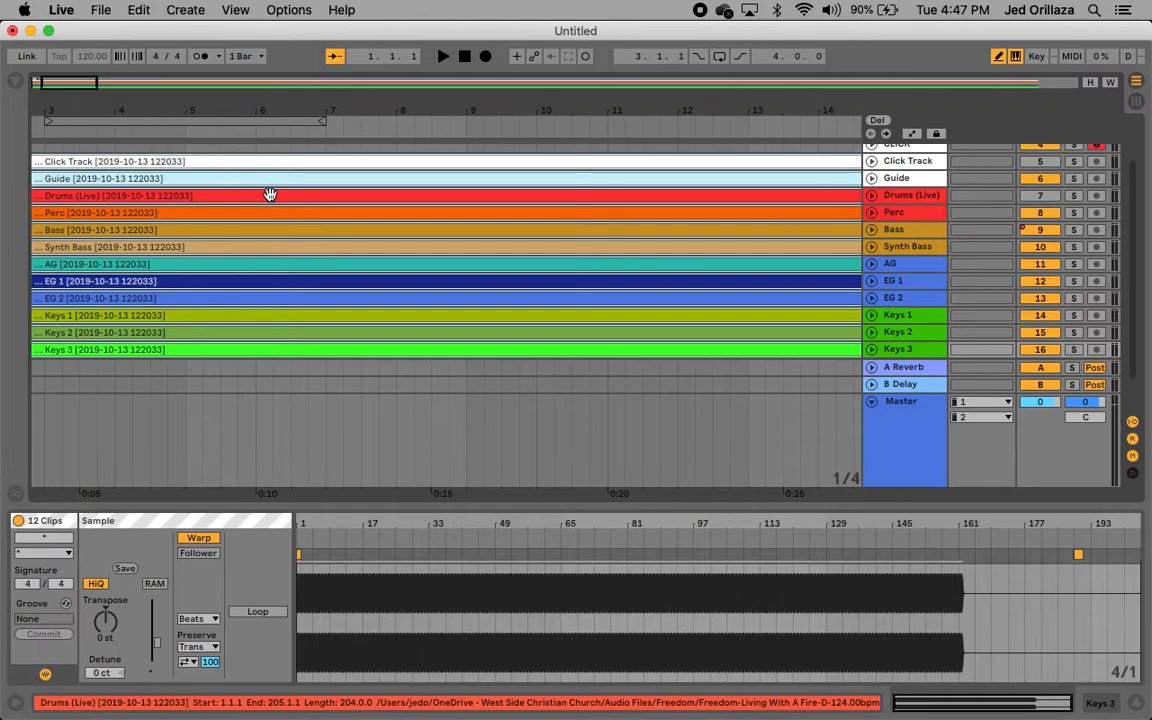
left_click(199, 538)
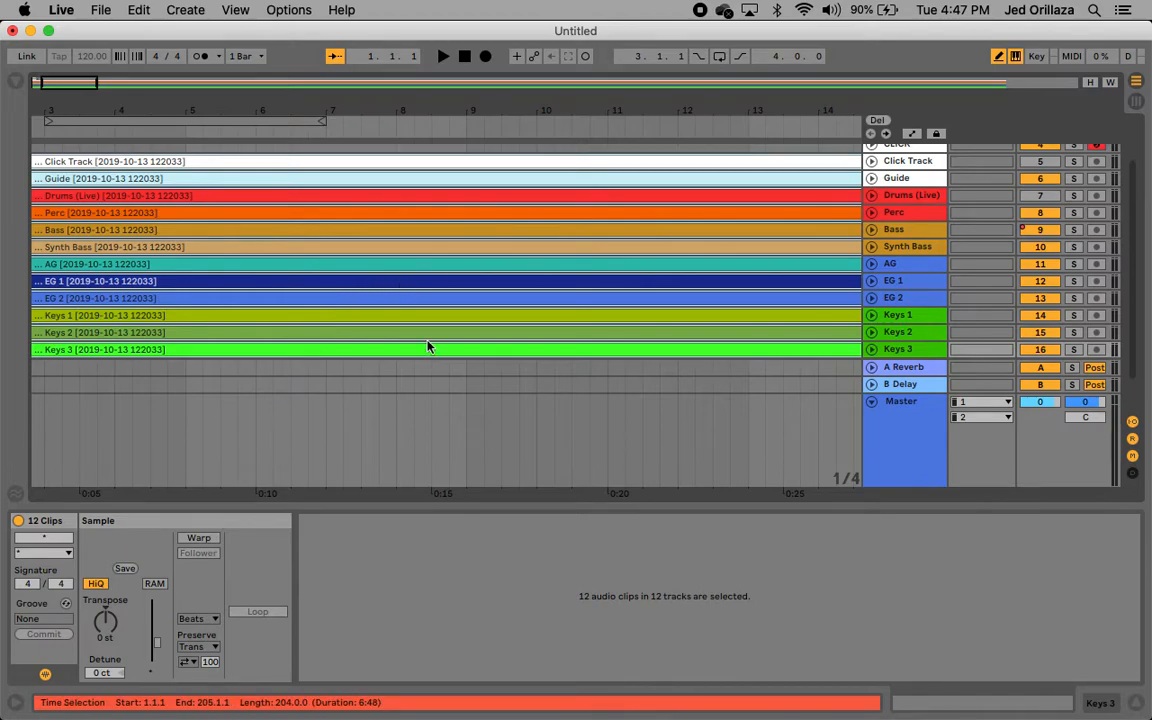
Step: Fit the full song length in the arrangement and view the waveforms of the Drums (Live) and Synth Bass clips
key("z")
scroll(508, 250, "down", 5)
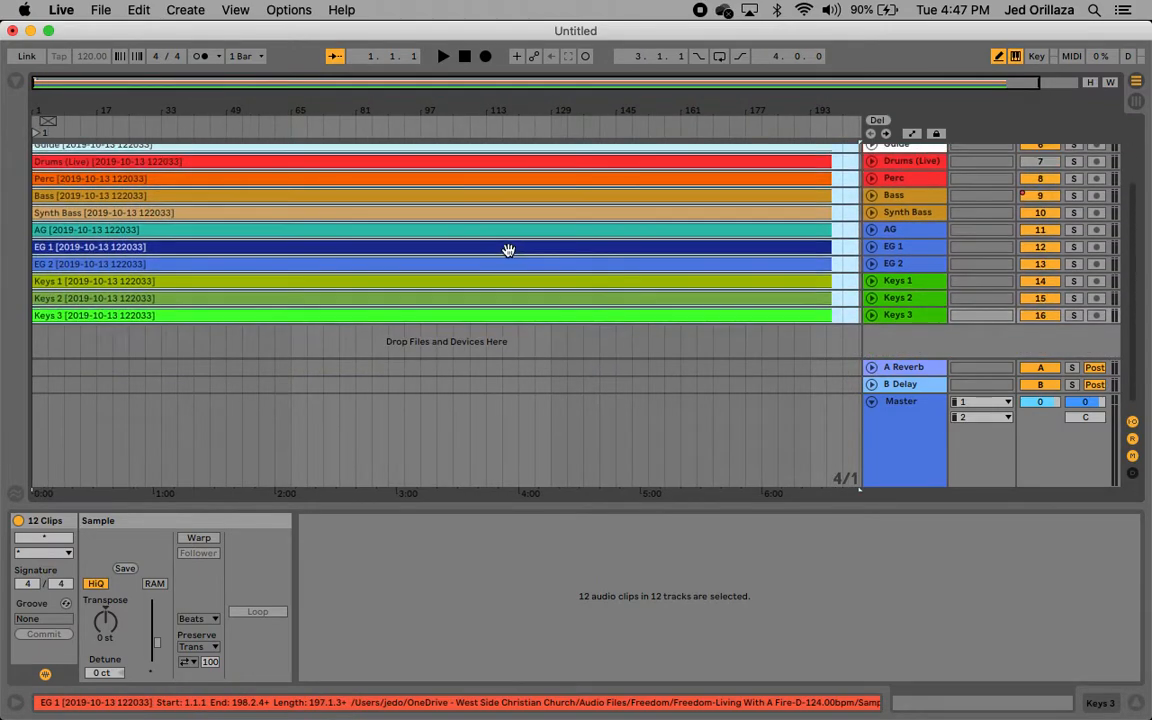
scroll(442, 246, "up", 3)
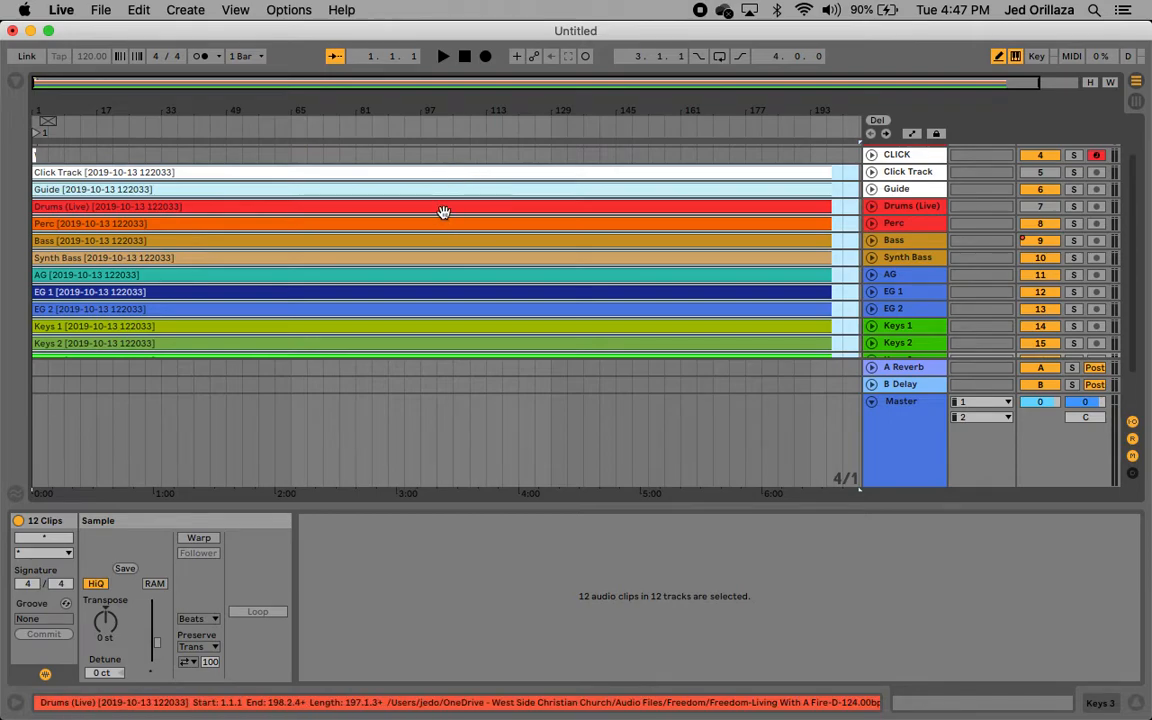
left_click(443, 210)
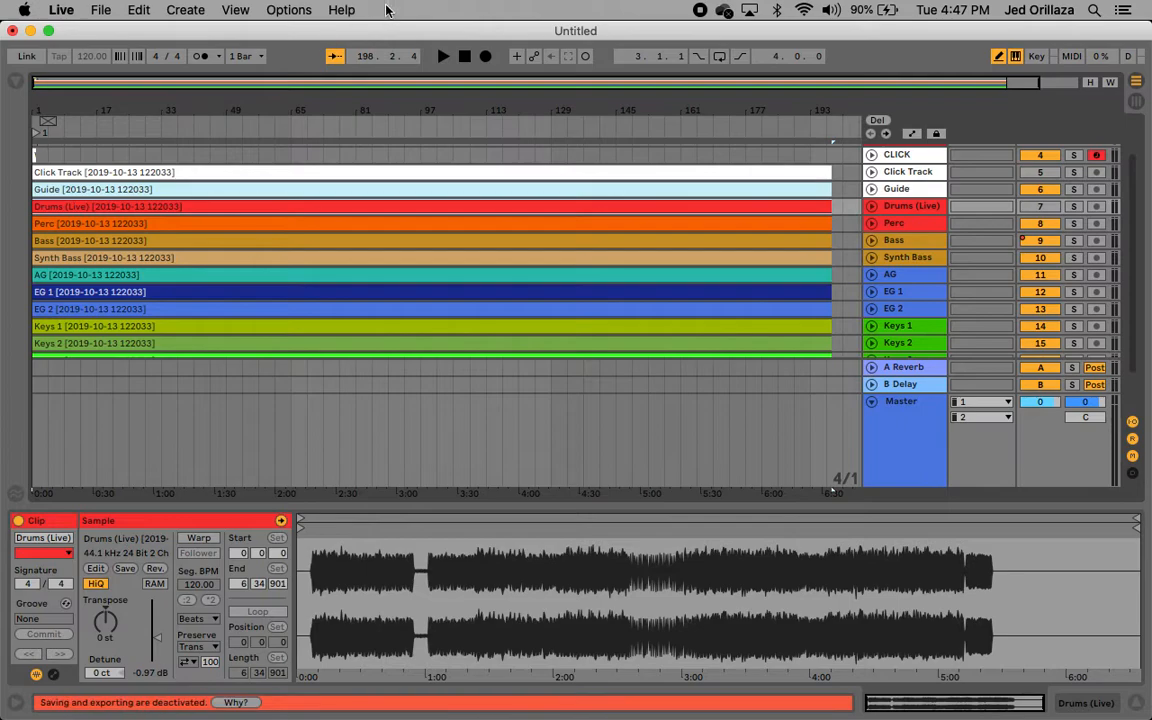
left_click(341, 255)
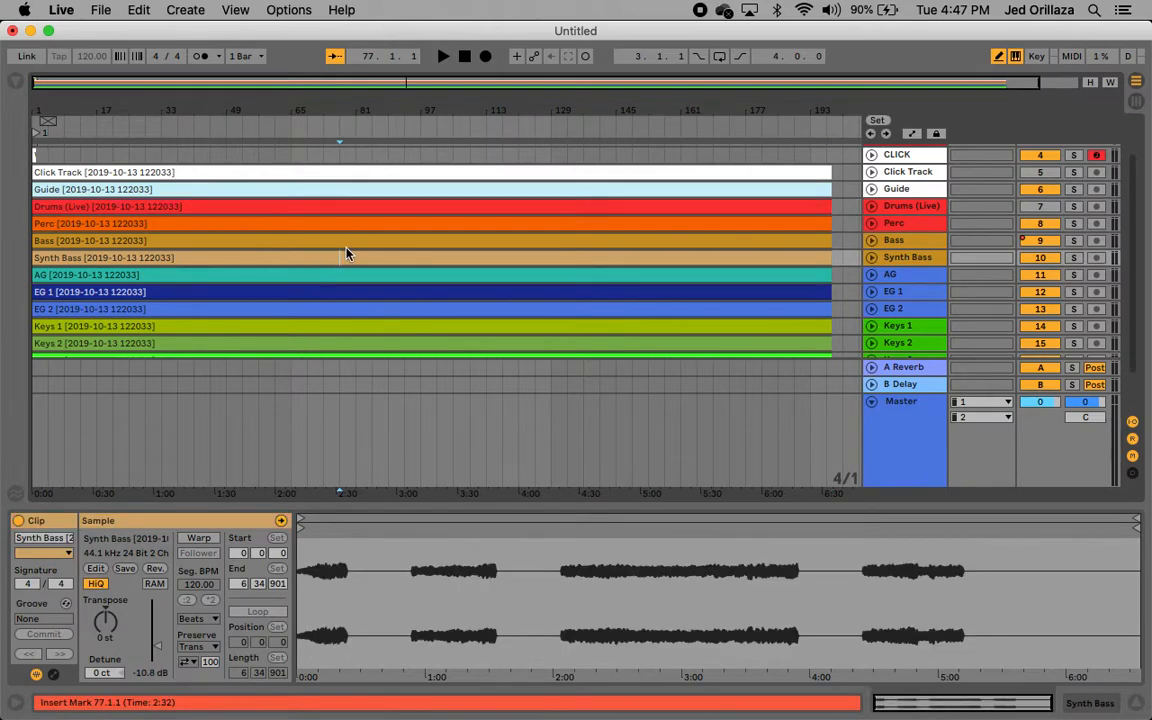
Step: Select all song clips from Click Track through Keys 3 and reset their clip gain to 0.00 dB
left_click(365, 177)
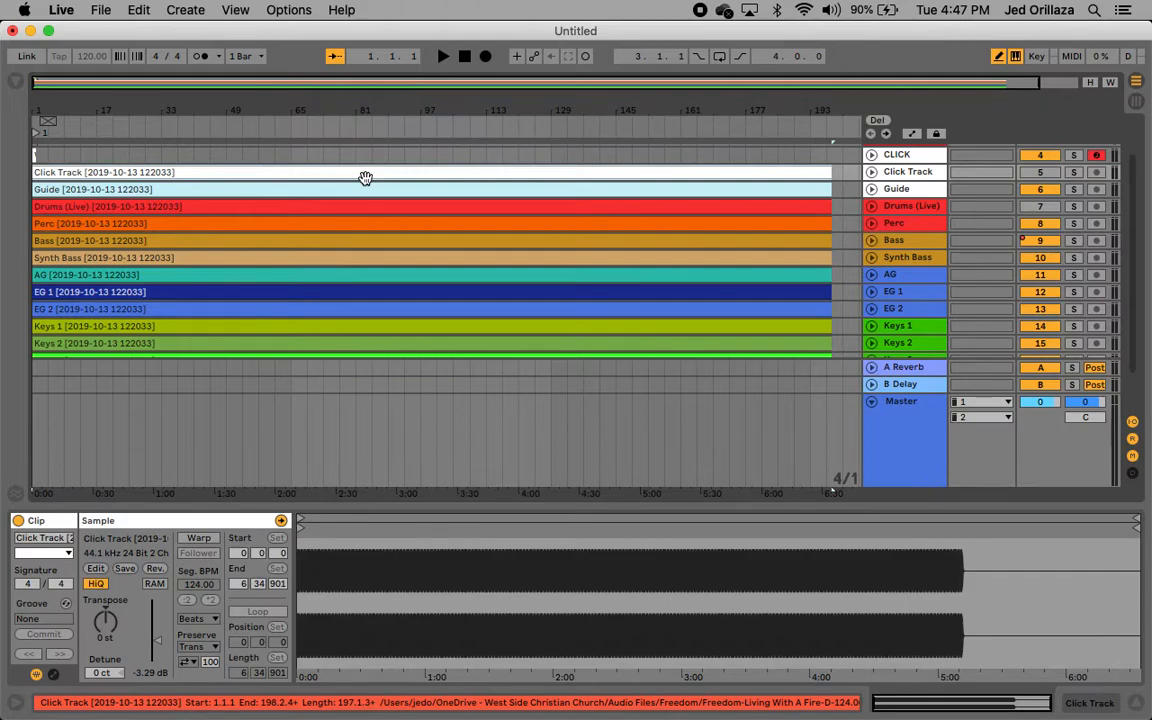
key("shift+Down")
key("shift+Down")
key("shift+Down")
key("shift+Down")
key("shift+Down")
key("shift+Down")
key("shift+Down")
key("shift+Down")
key("shift+Down")
key("shift+Down")
key("shift+Down")
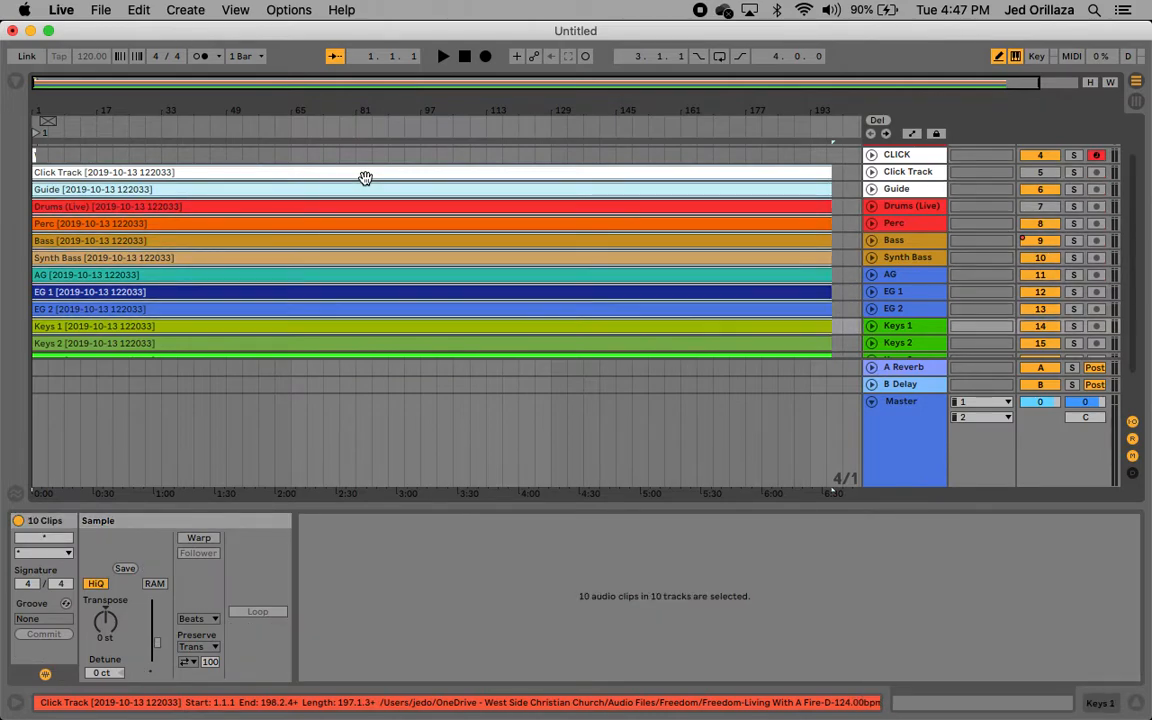
key("shift+Up")
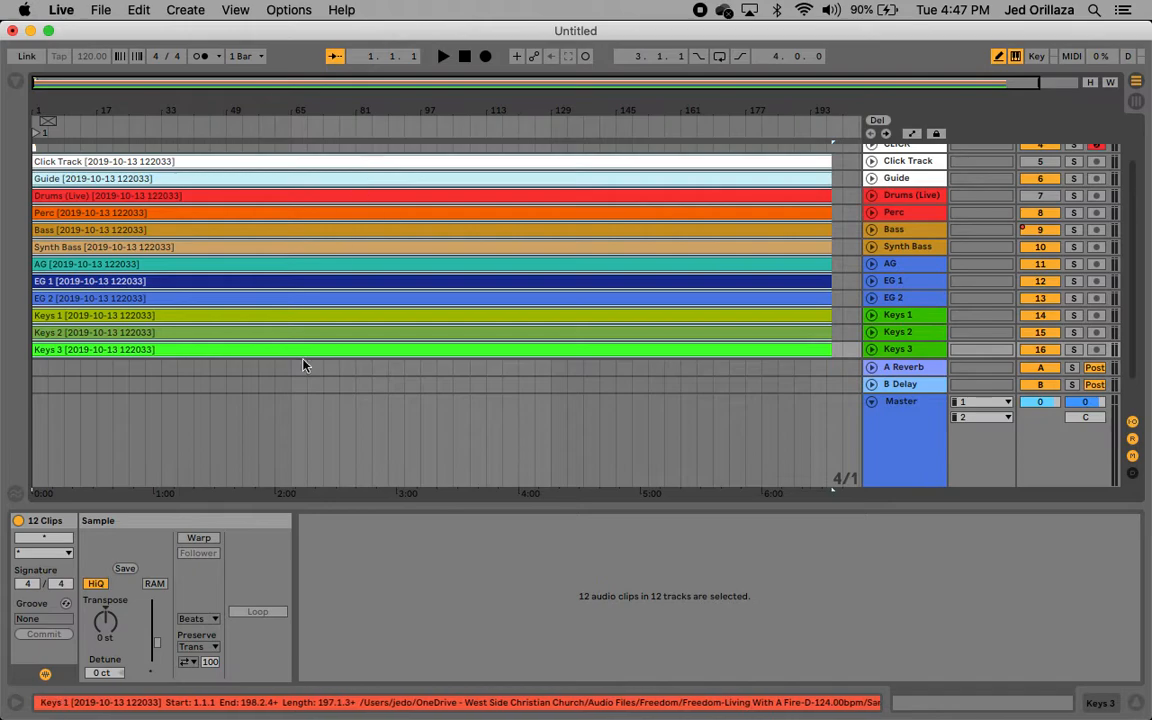
double_click(154, 677)
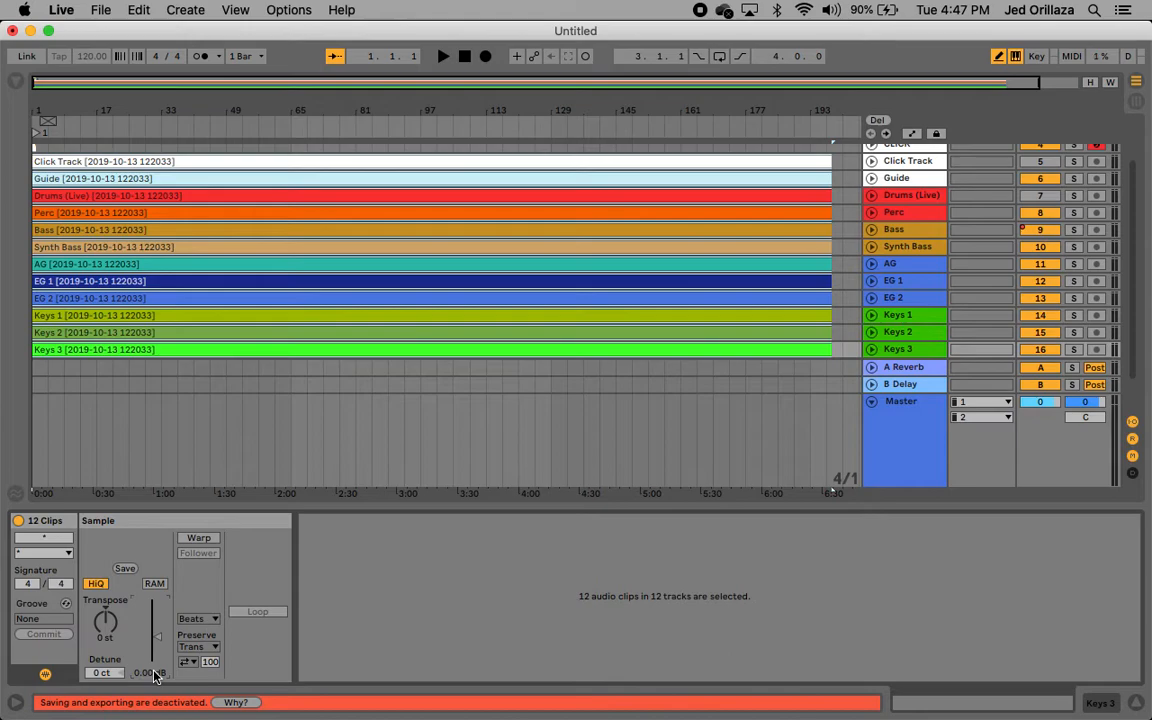
Step: Inspect the waveforms of individual clips from the Keys tracks up to Perc, and check the track routing in Session View
left_click(245, 347)
left_click(247, 315)
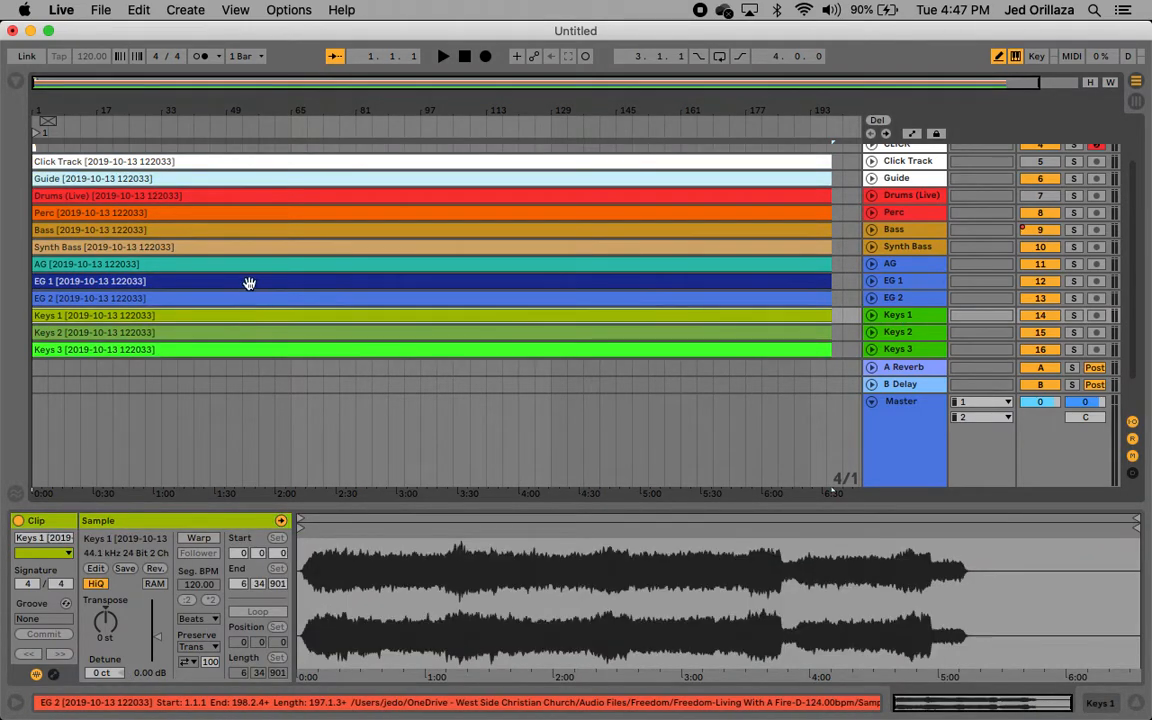
left_click(251, 281)
left_click(260, 242)
left_click(264, 229)
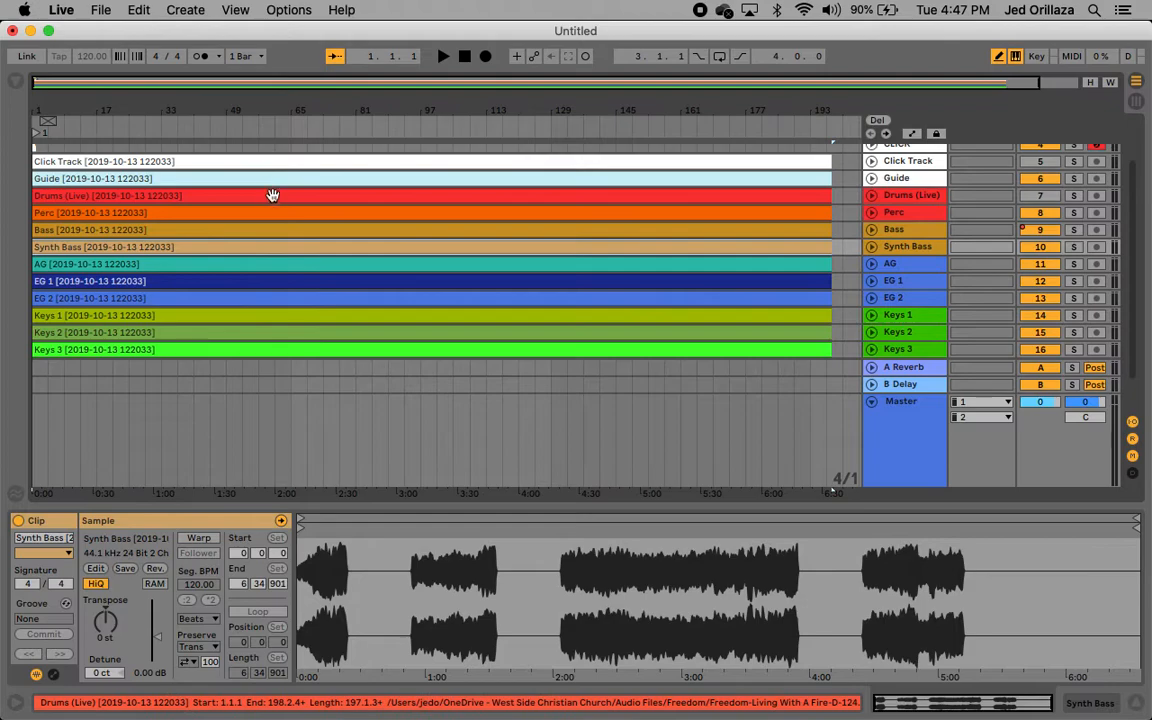
left_click(272, 211)
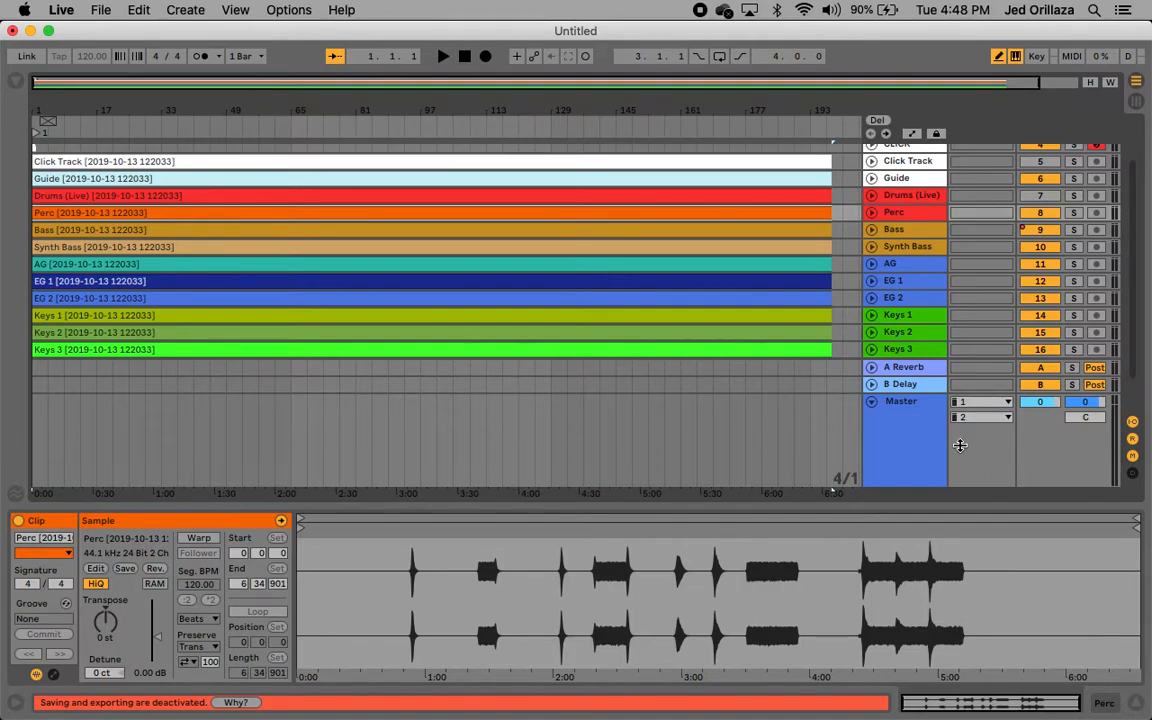
key("Tab")
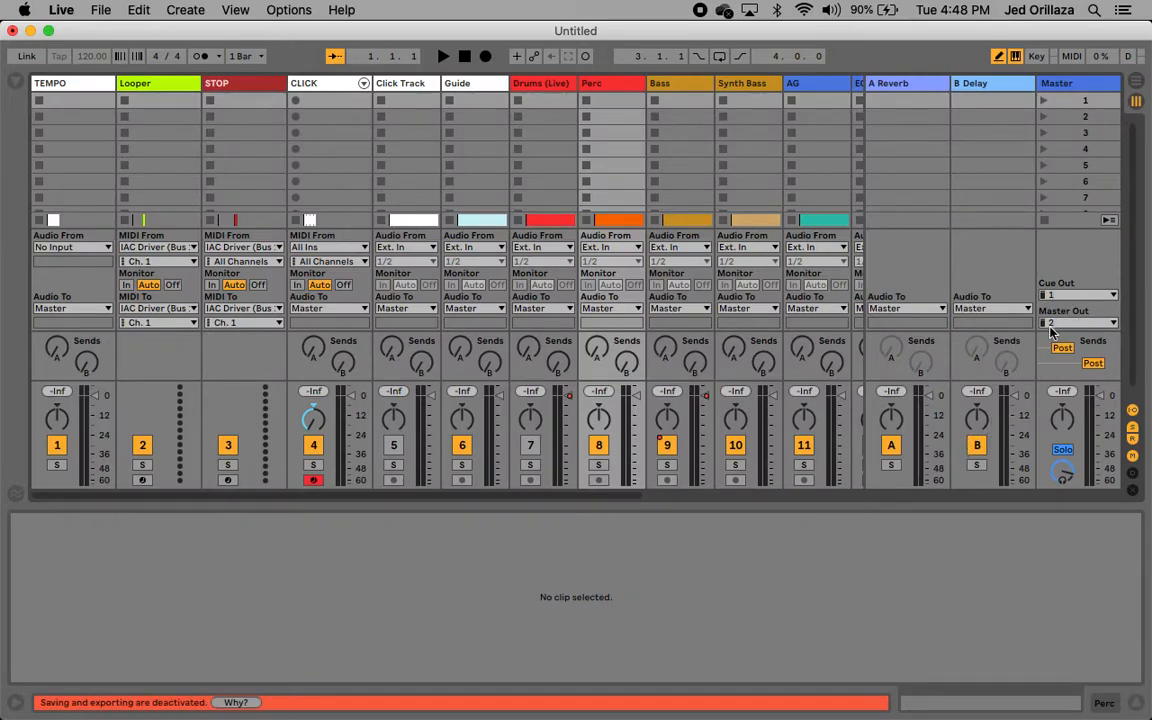
key("Tab")
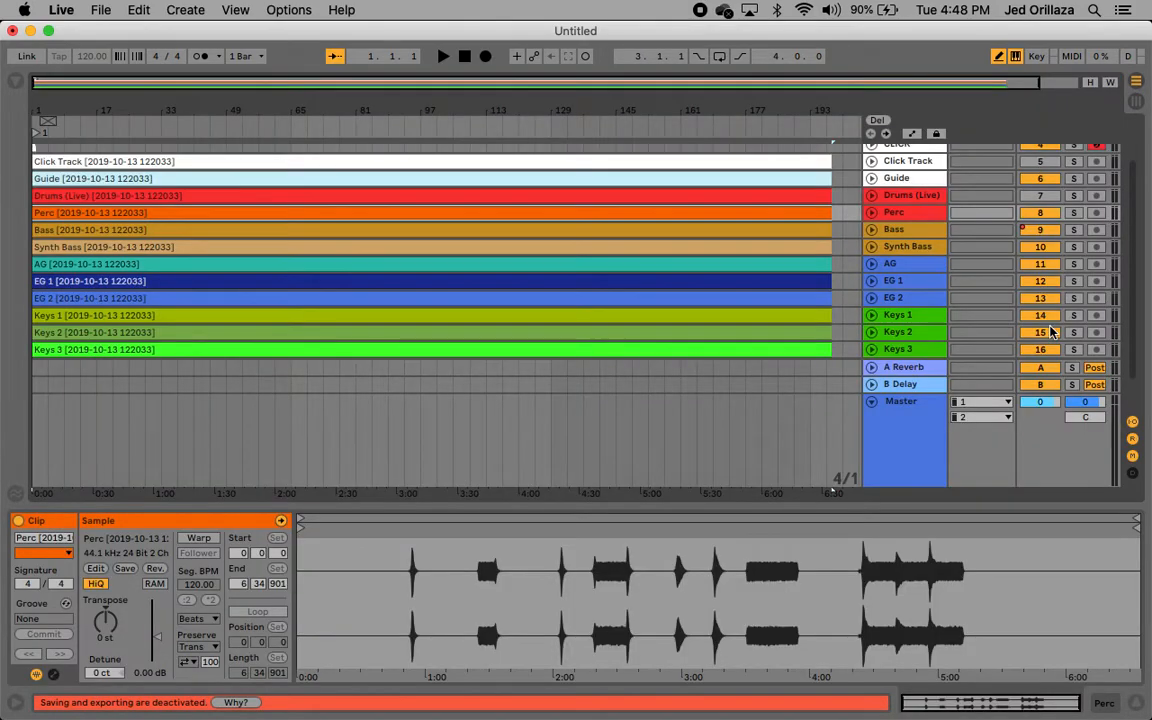
Step: Check the waveforms of the Drums (Live) and Bass clips in the arrangement
scroll(700, 283, "up", 3)
scroll(700, 283, "down", 5)
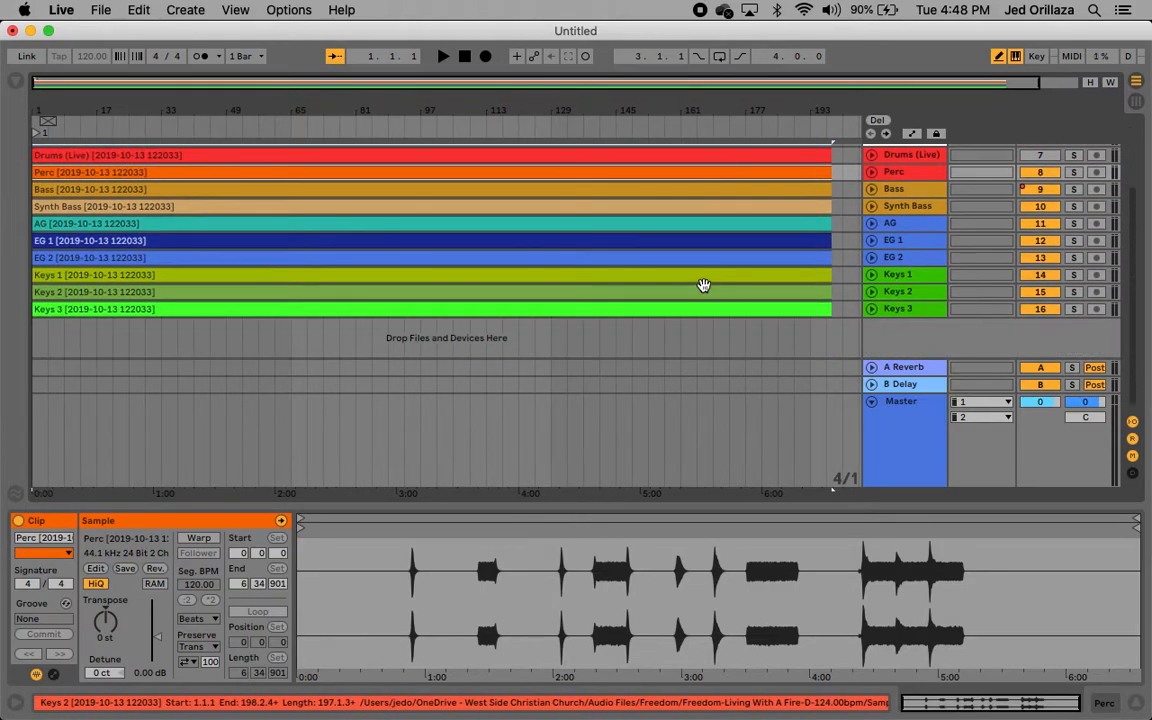
scroll(703, 285, "up", 4)
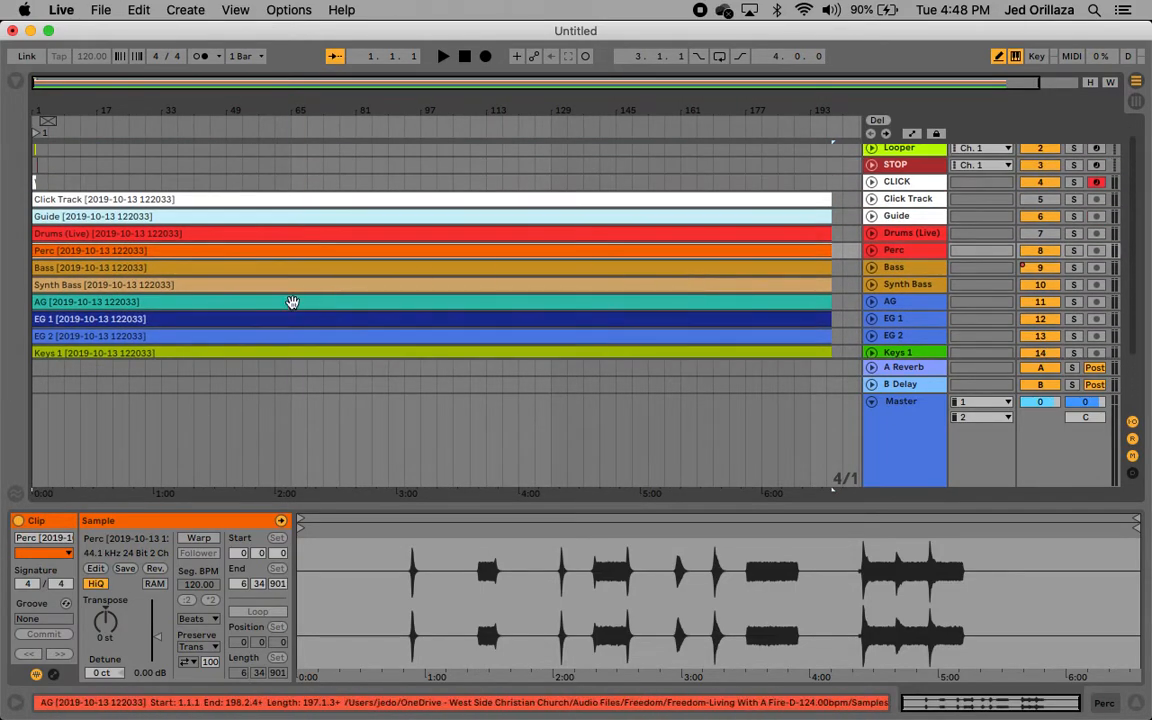
left_click(360, 235)
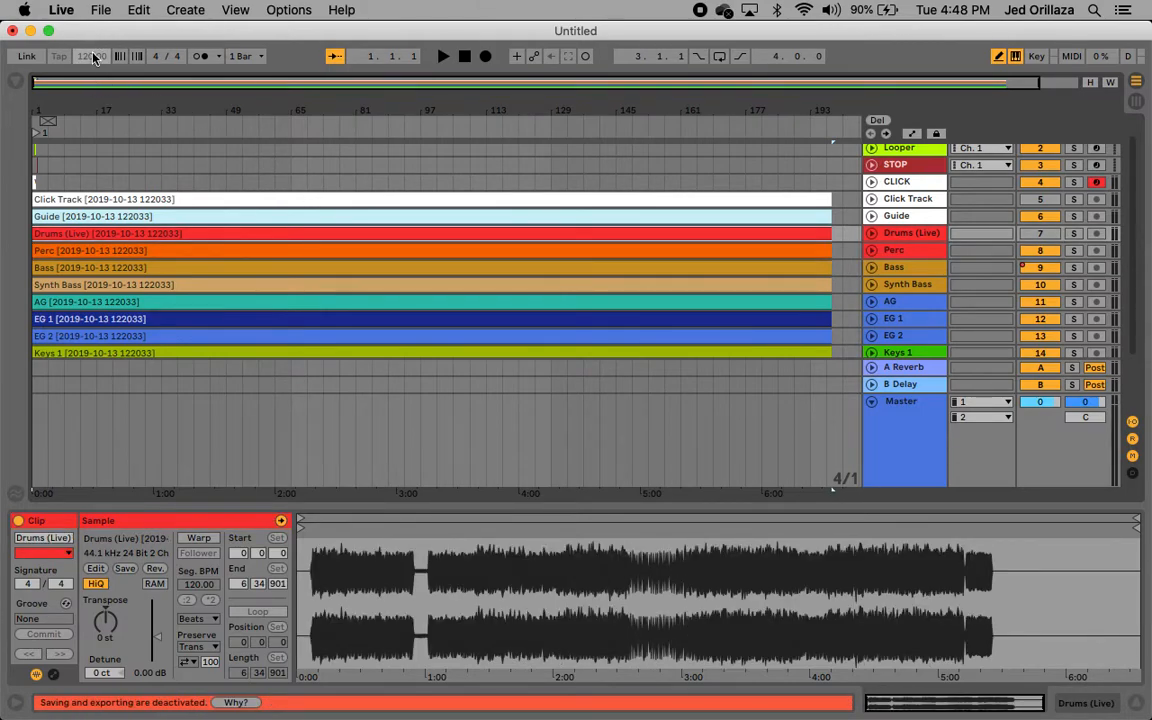
left_click(302, 265)
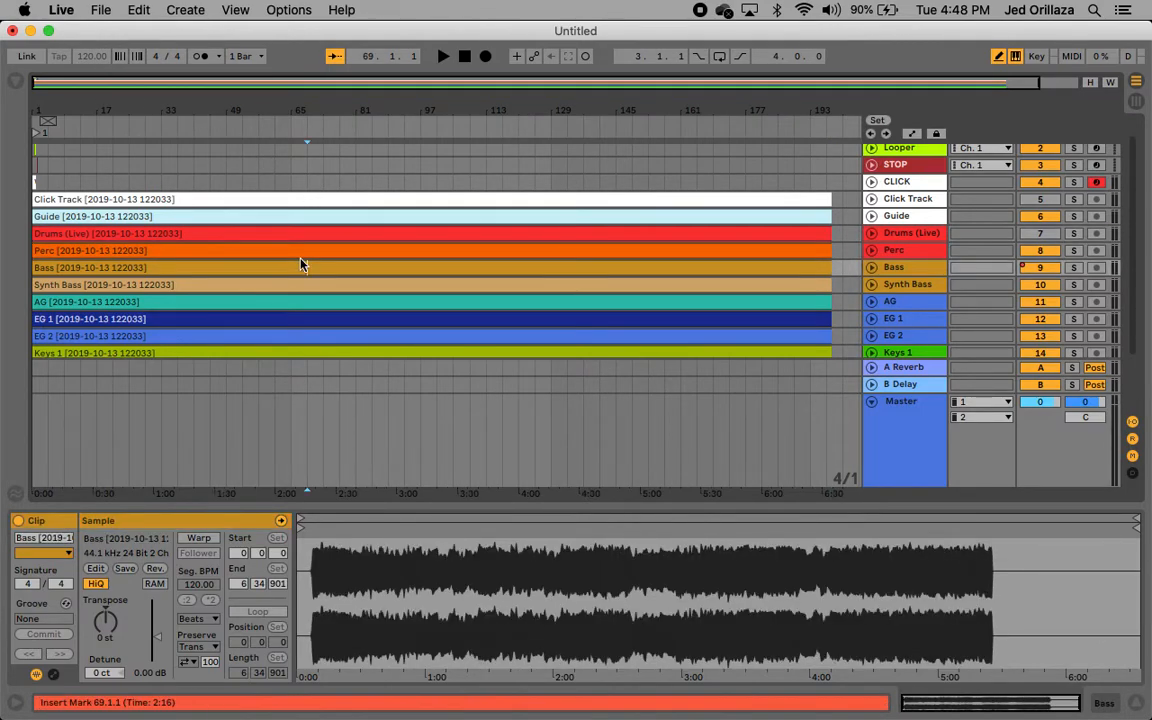
Step: Select all song tracks from Click Track through Keys 3 and combine them into one track group
left_click(908, 204)
key("shift+Down")
key("shift+Down")
key("shift+Down")
key("shift+Down")
key("shift+Down")
key("shift+Down")
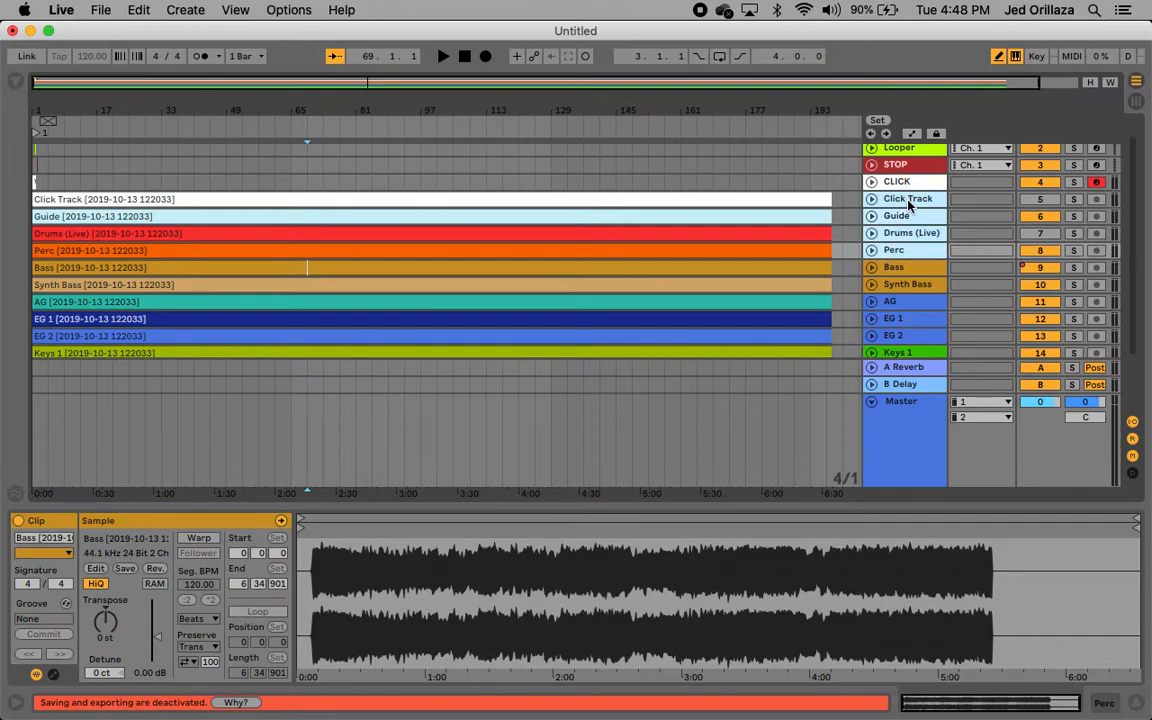
key("shift+Down")
key("shift+Down")
key("shift+Down")
key("shift+Down")
key("shift+Down")
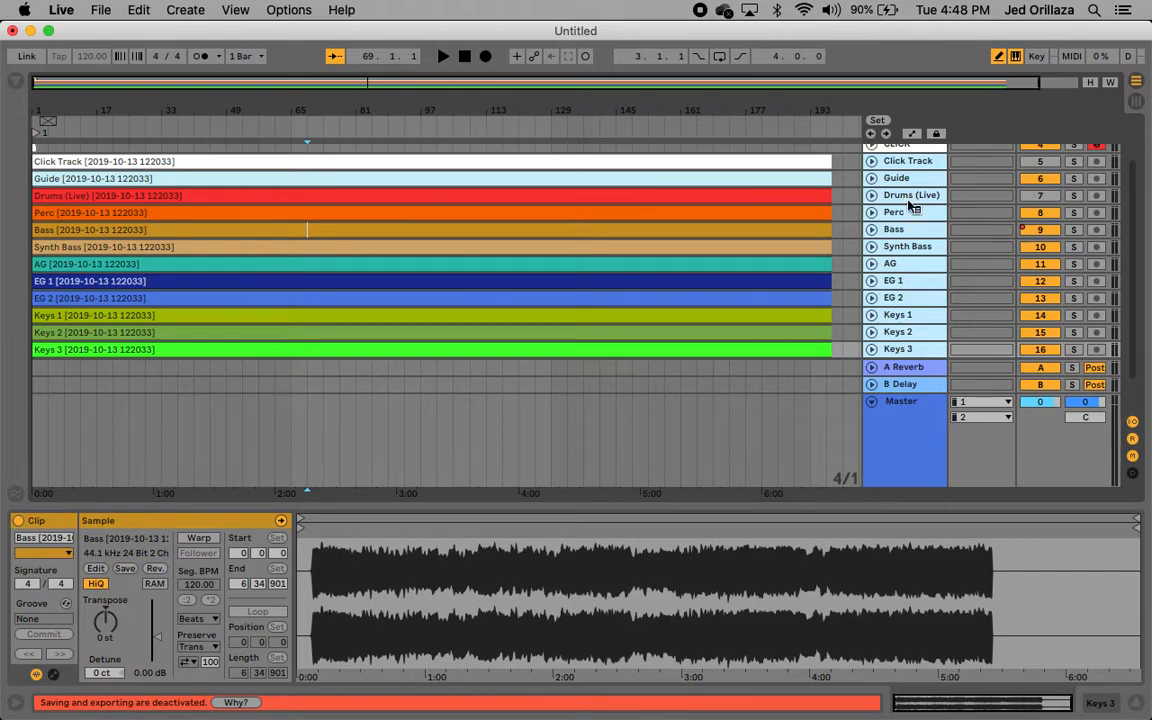
right_click(910, 206)
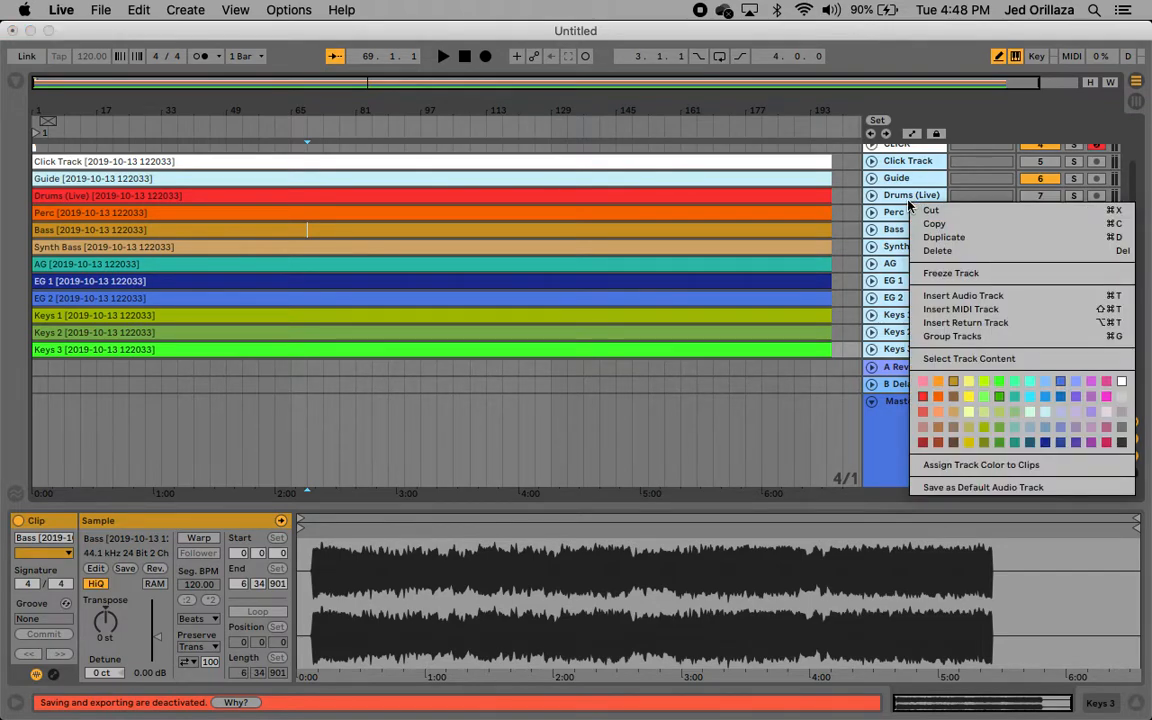
left_click(952, 336)
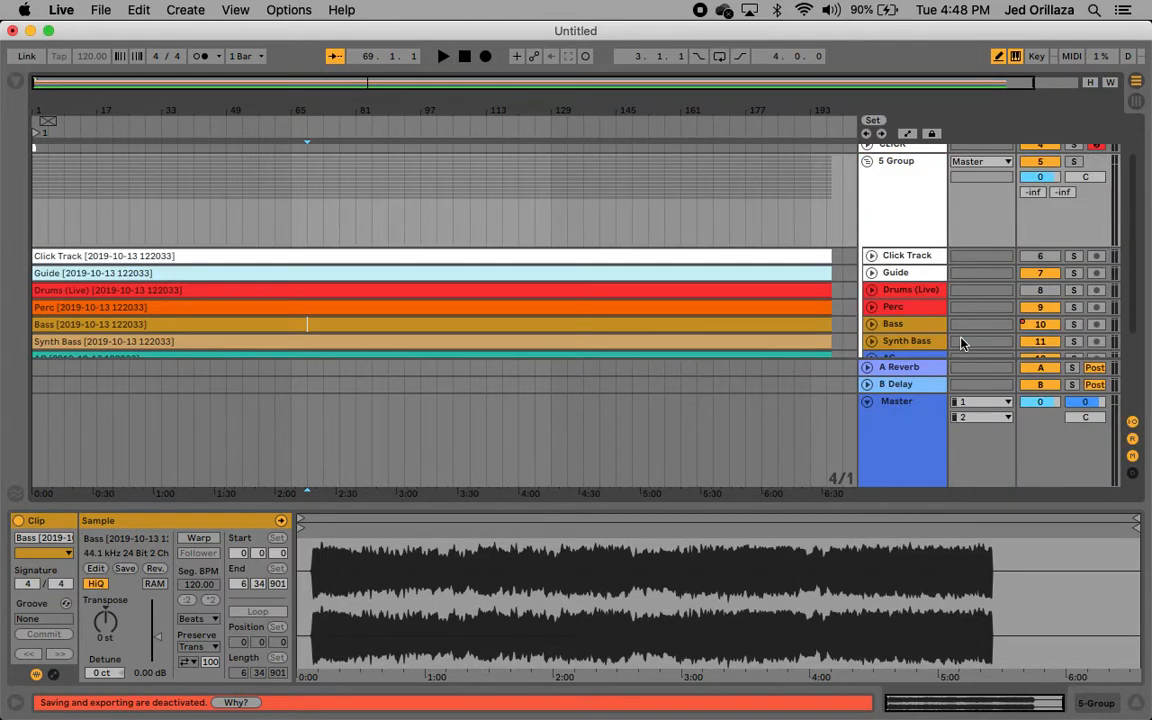
Step: Rename the new track group as Freedom and fold it
left_click(897, 197)
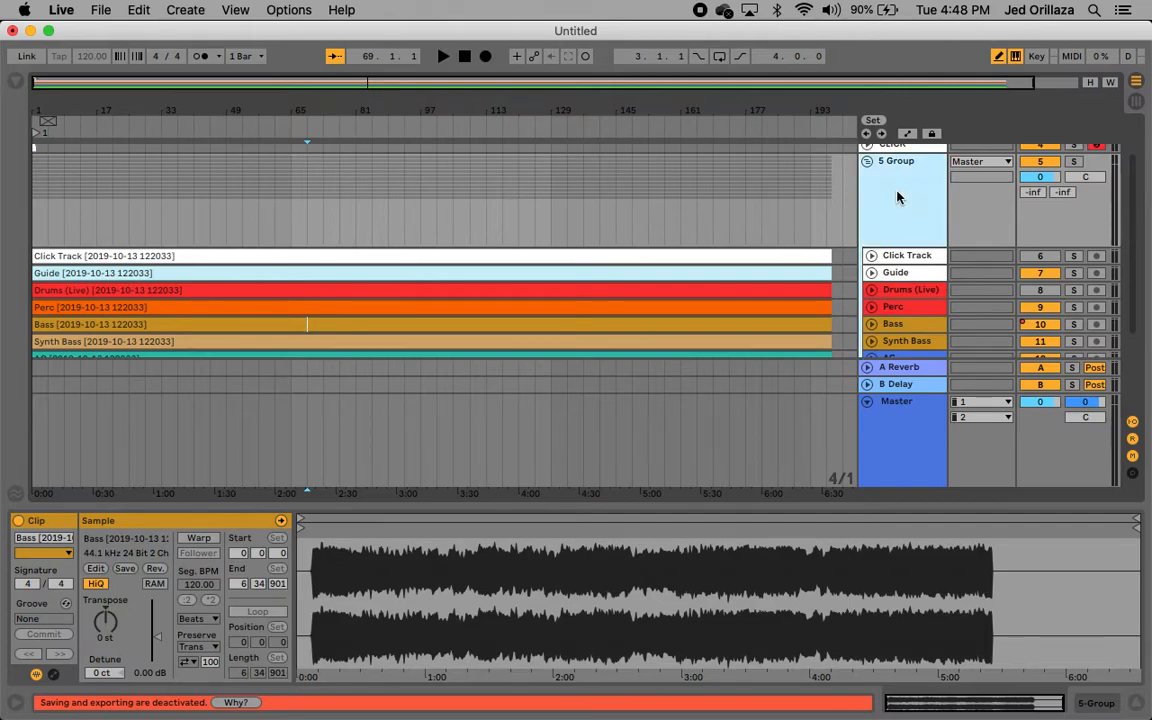
key("super+r")
type("Fre")
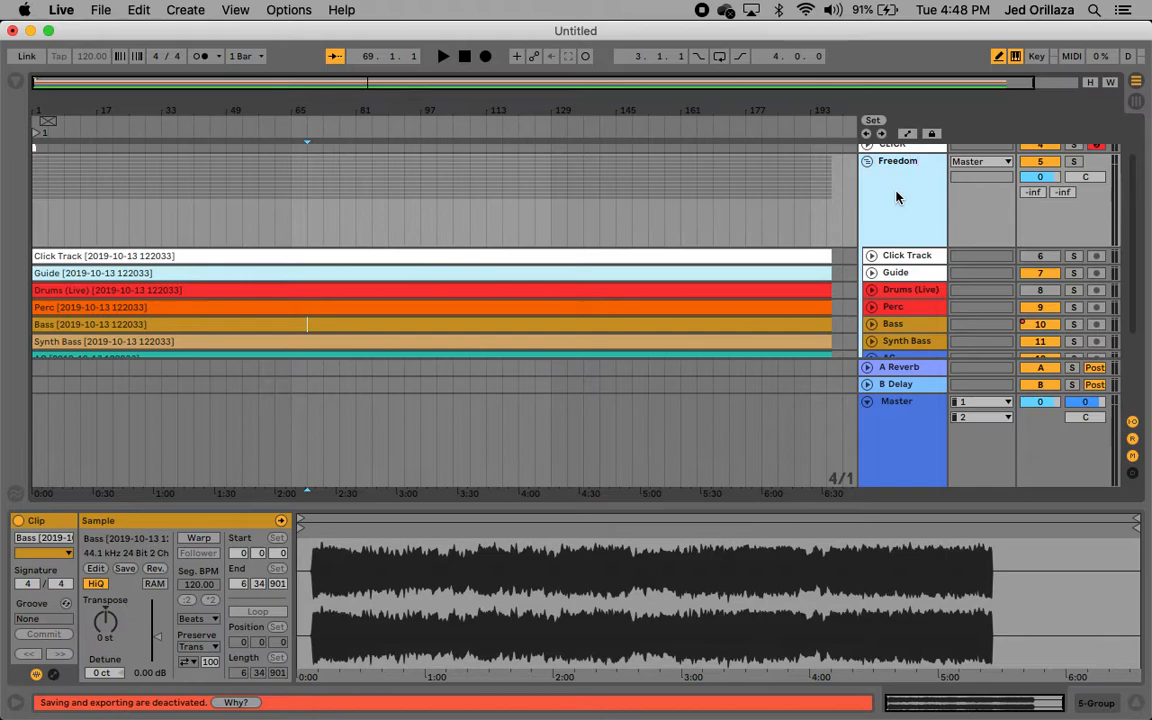
key("Return")
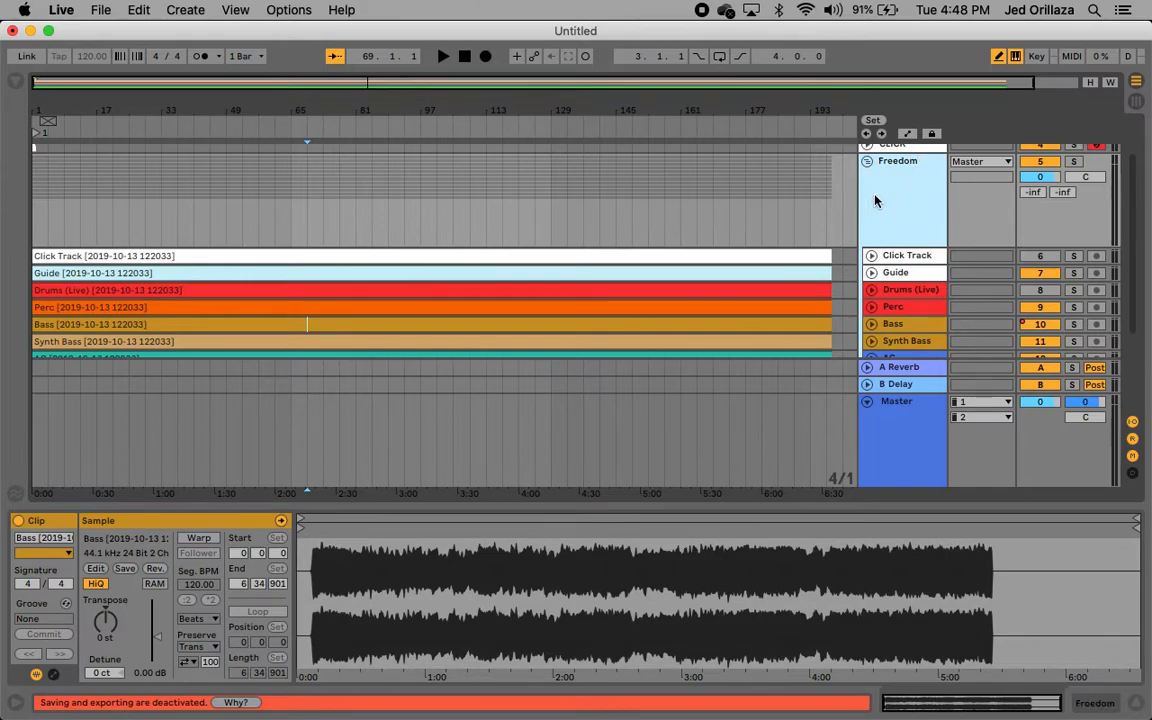
left_click(868, 163)
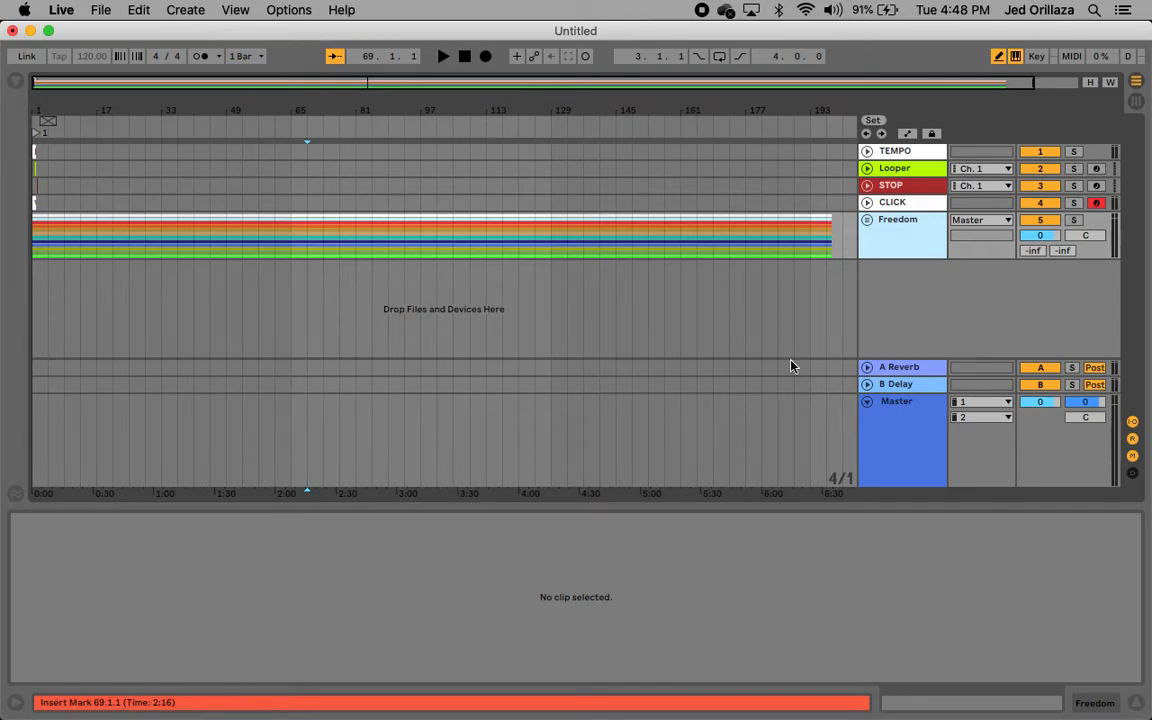
Step: Unfold the Freedom group and route the Click Track's output to Ext. Out on mono channel 1
left_click(867, 220)
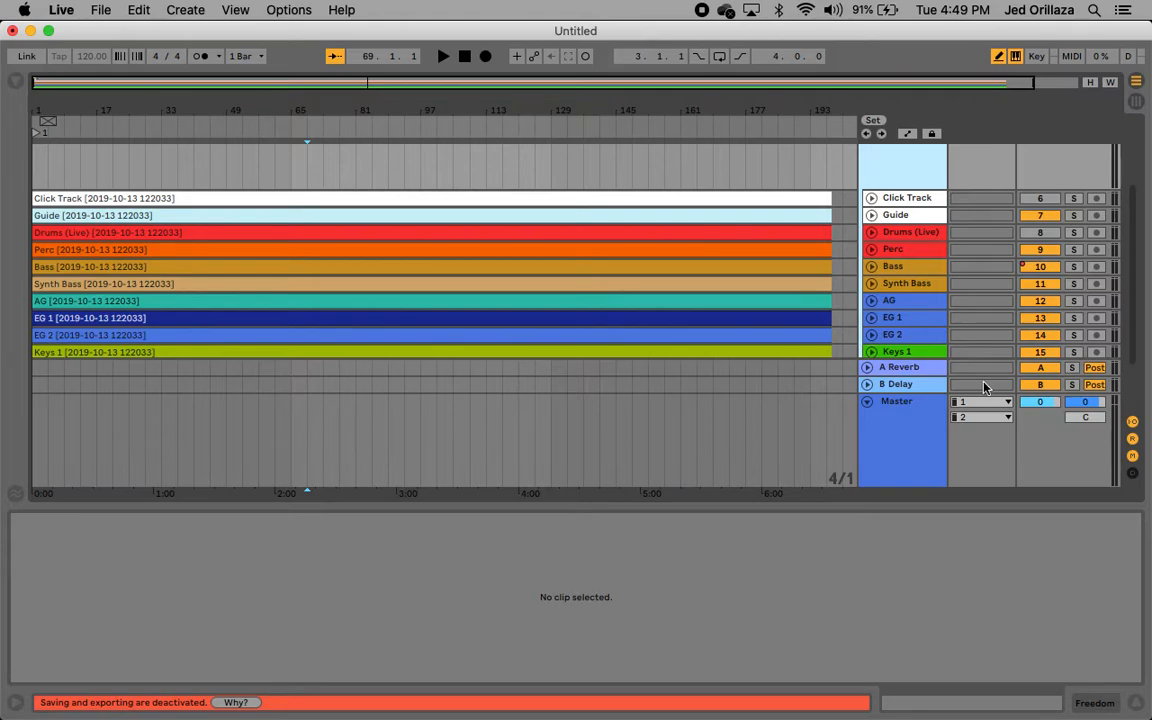
left_click(871, 198)
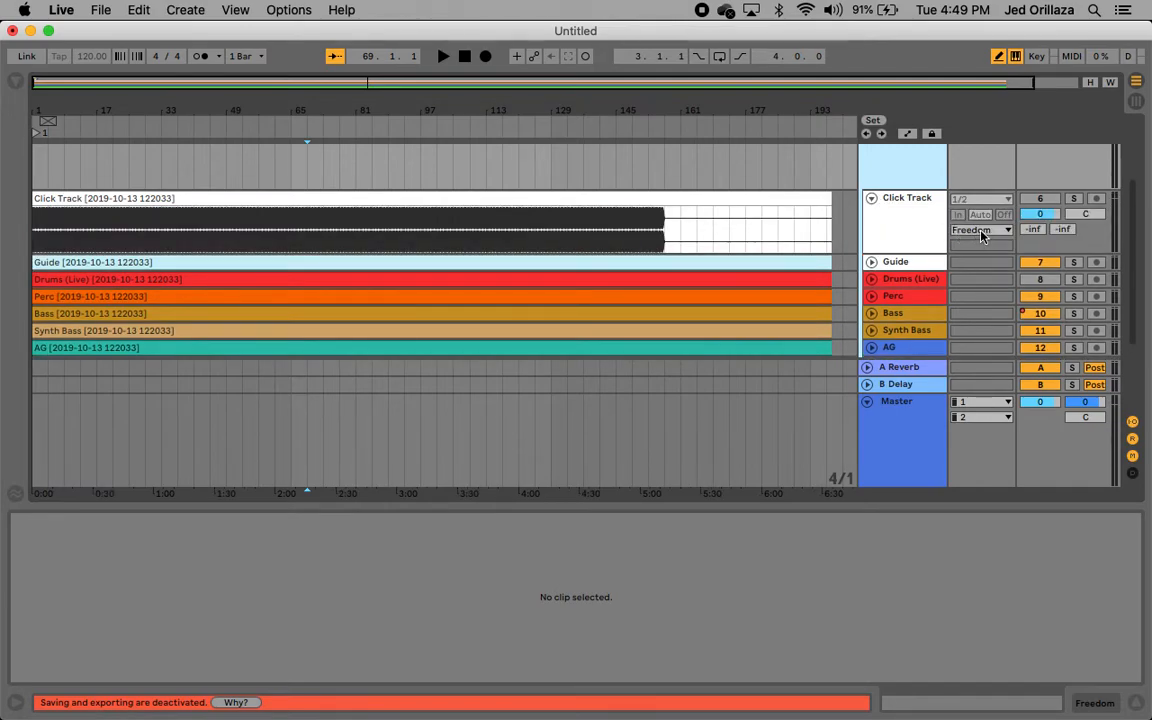
left_click(981, 231)
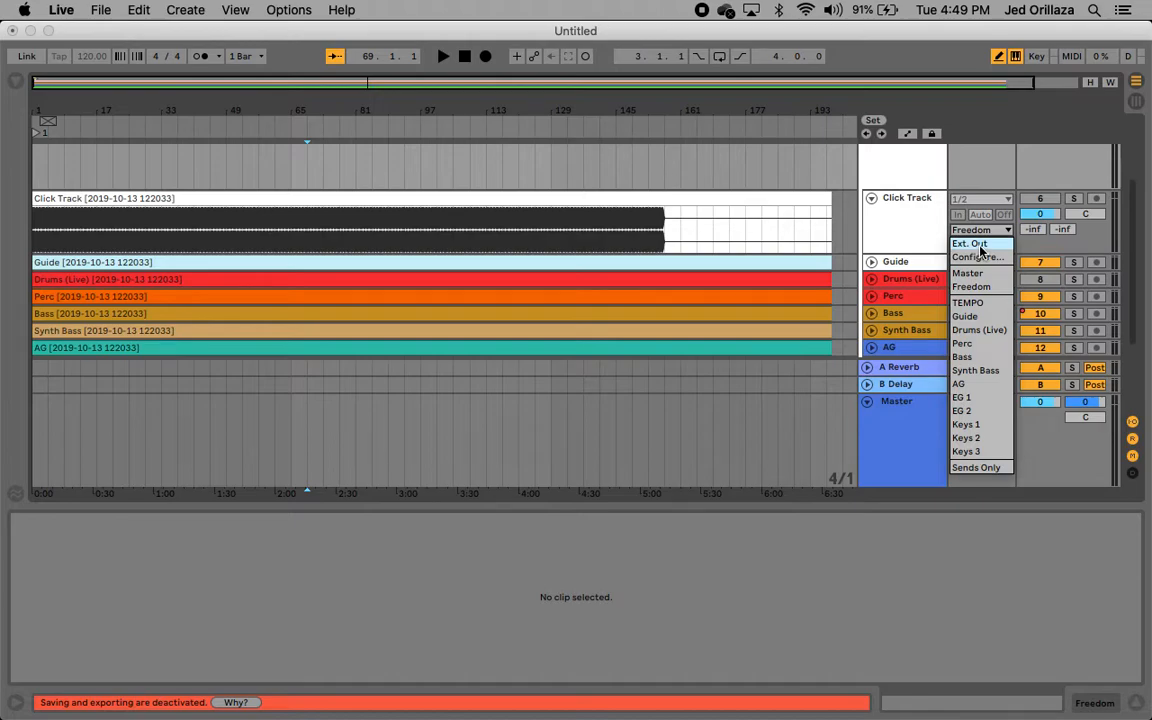
left_click(980, 247)
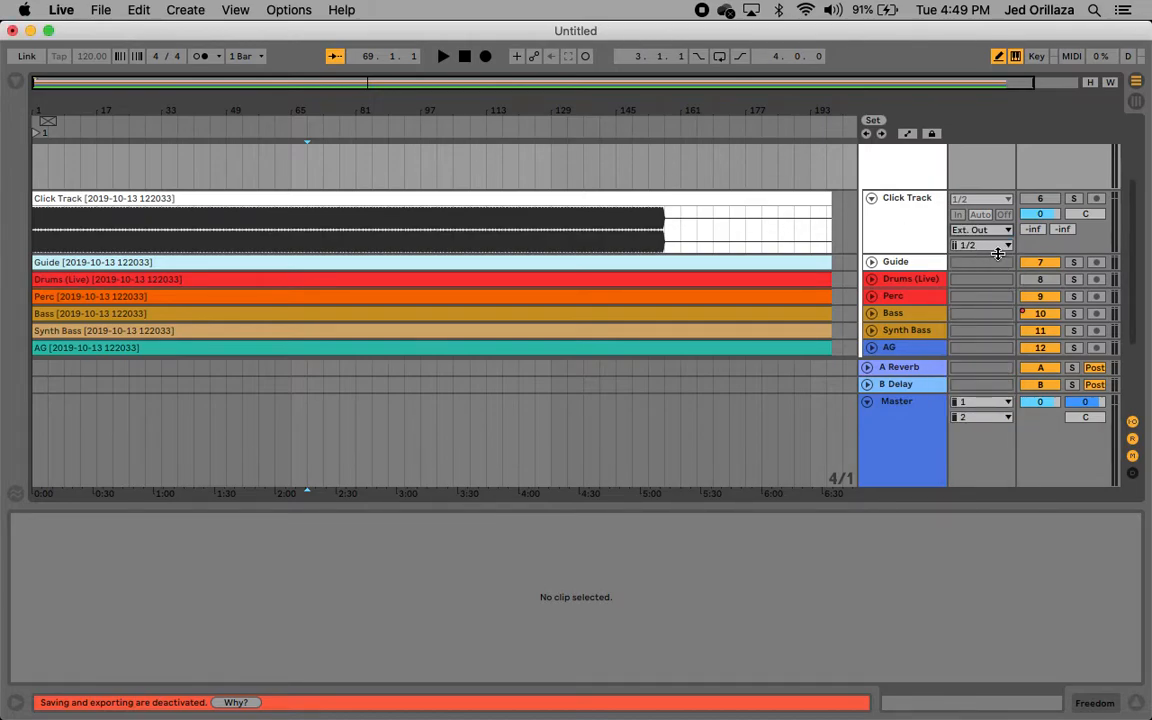
left_click(1002, 247)
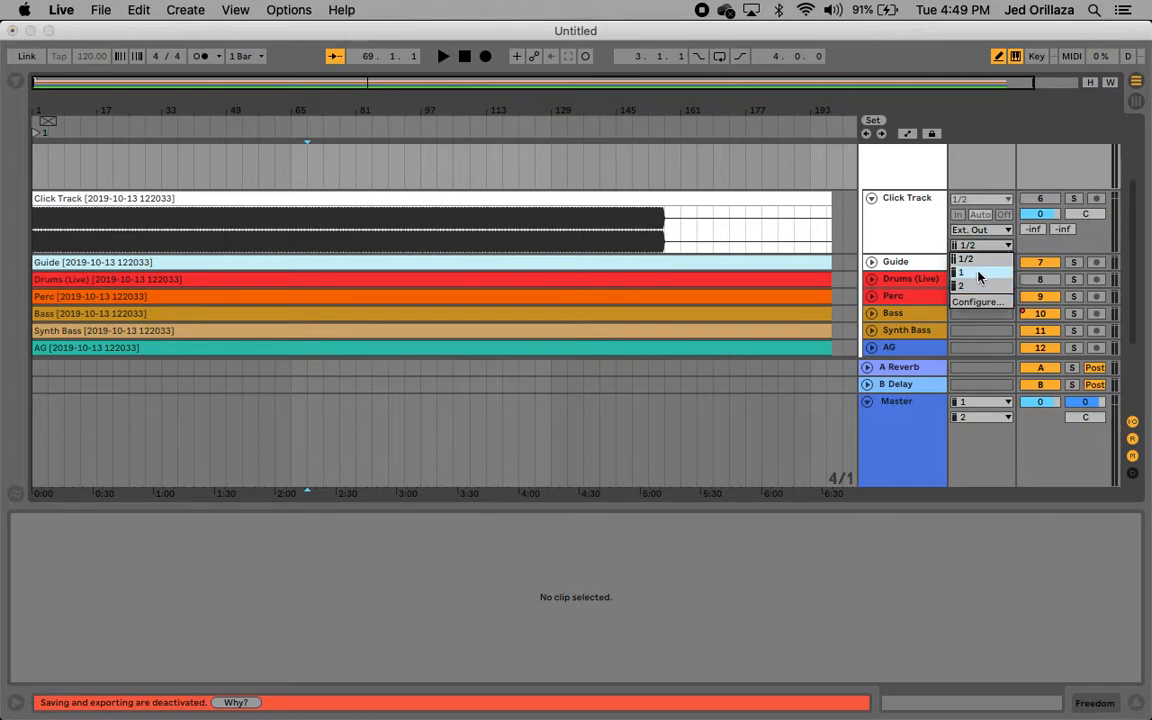
left_click(978, 277)
Step: Route the Guide track's output to Ext. Out on mono channel 1, and fold the Guide and Click Track tracks
left_click(870, 264)
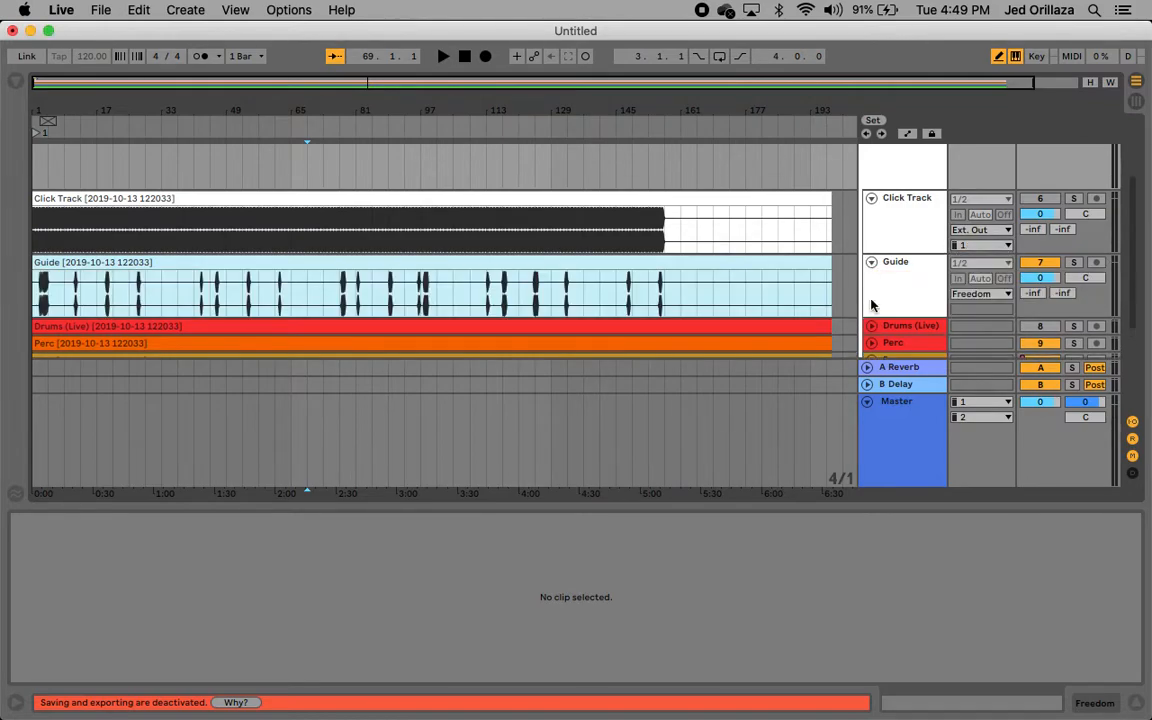
left_click(1003, 300)
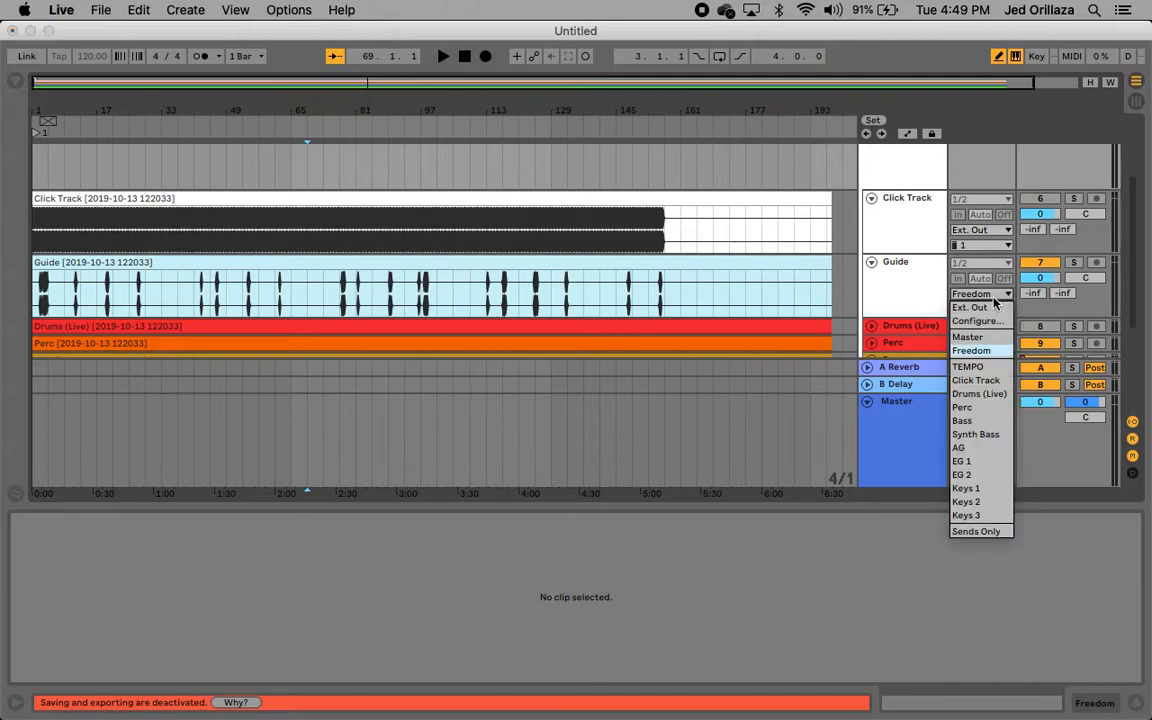
left_click(980, 289)
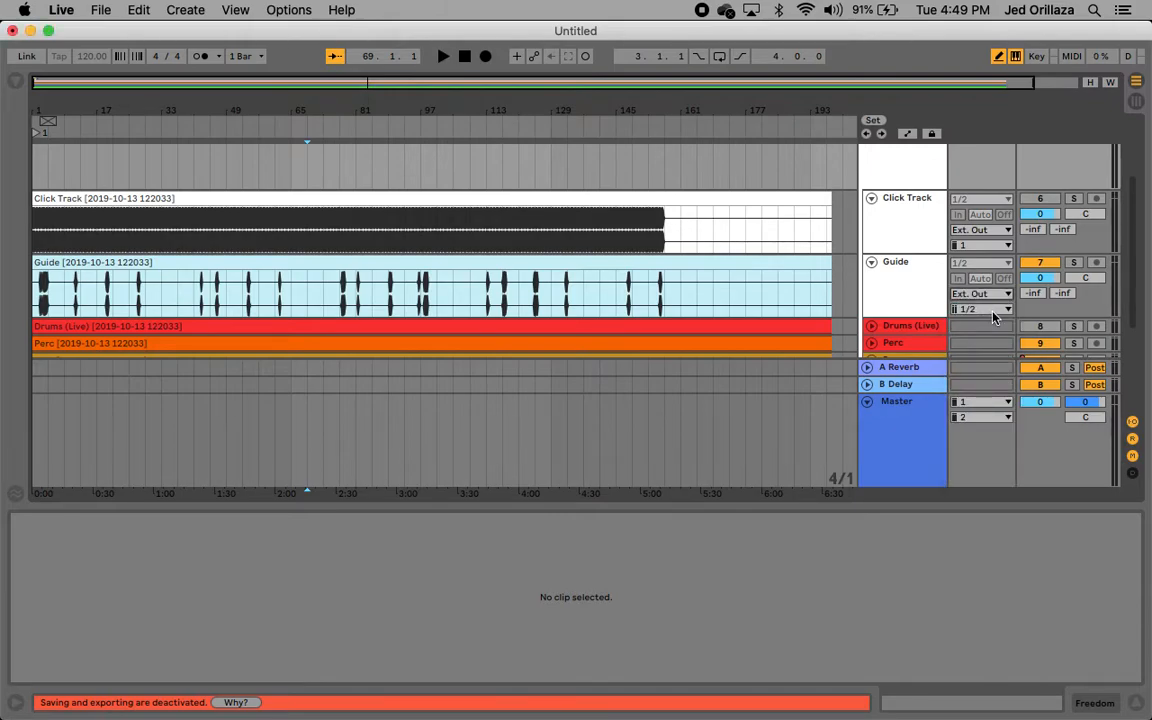
left_click(993, 317)
left_click(968, 331)
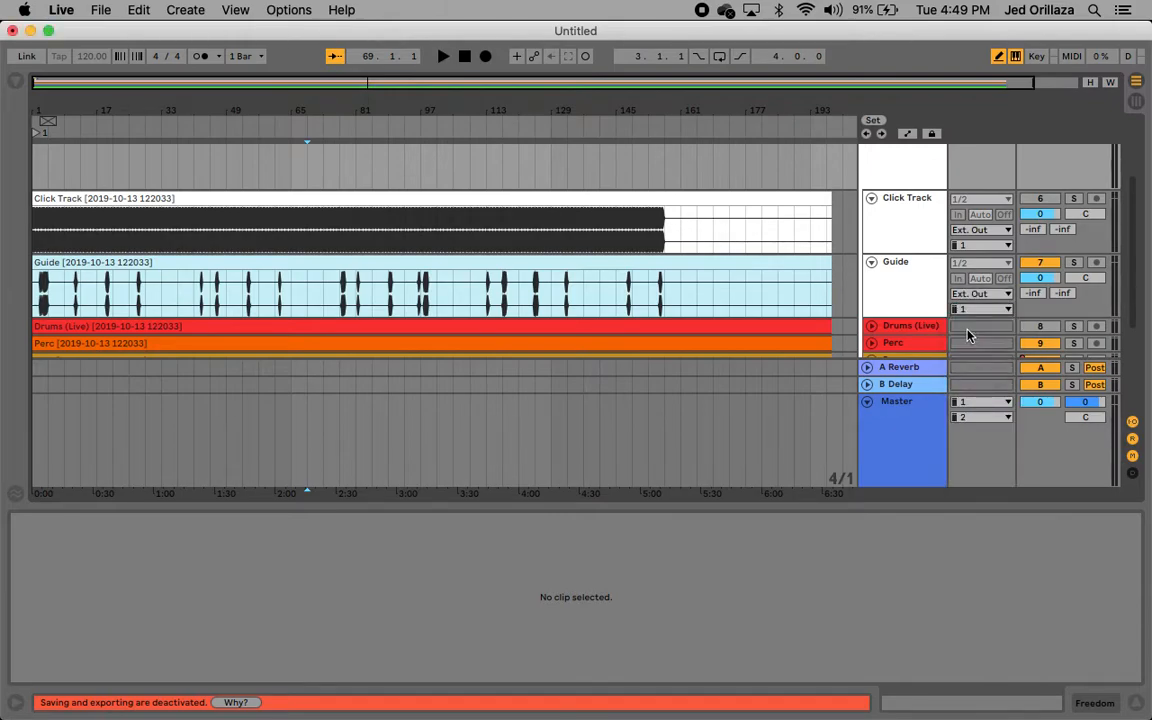
left_click(870, 262)
left_click(871, 199)
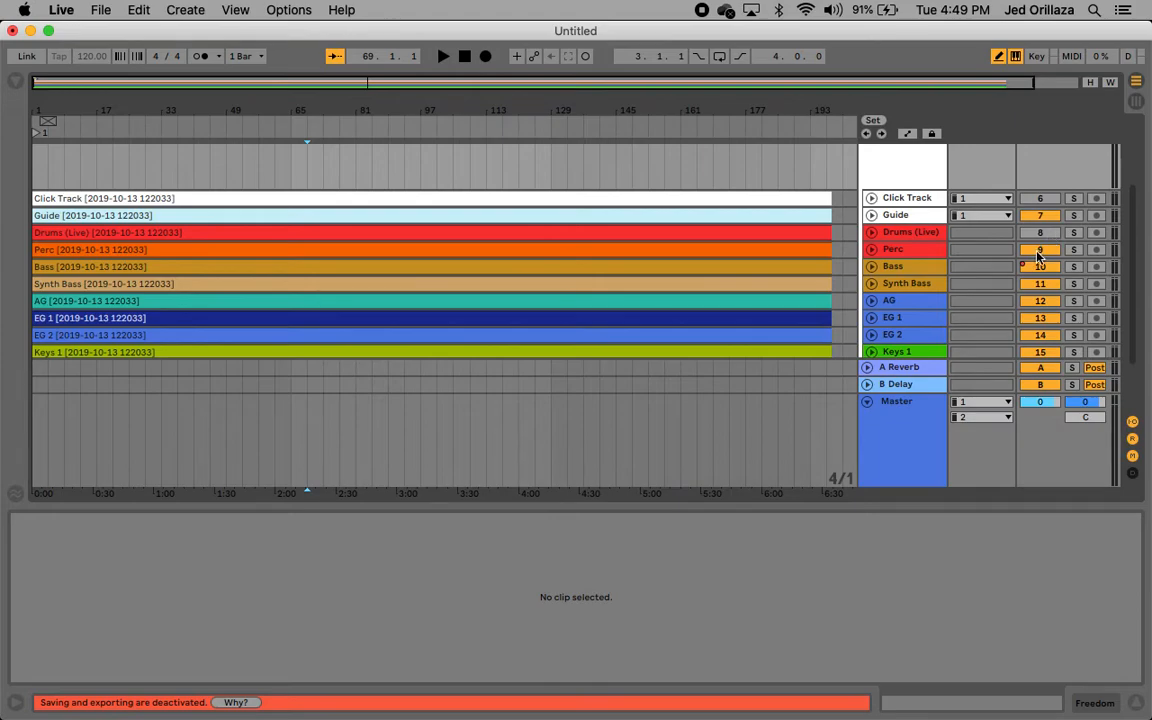
Step: Deactivate the AG, EG 1 and EG 2 tracks in the Freedom group
scroll(900, 250, "down", 3)
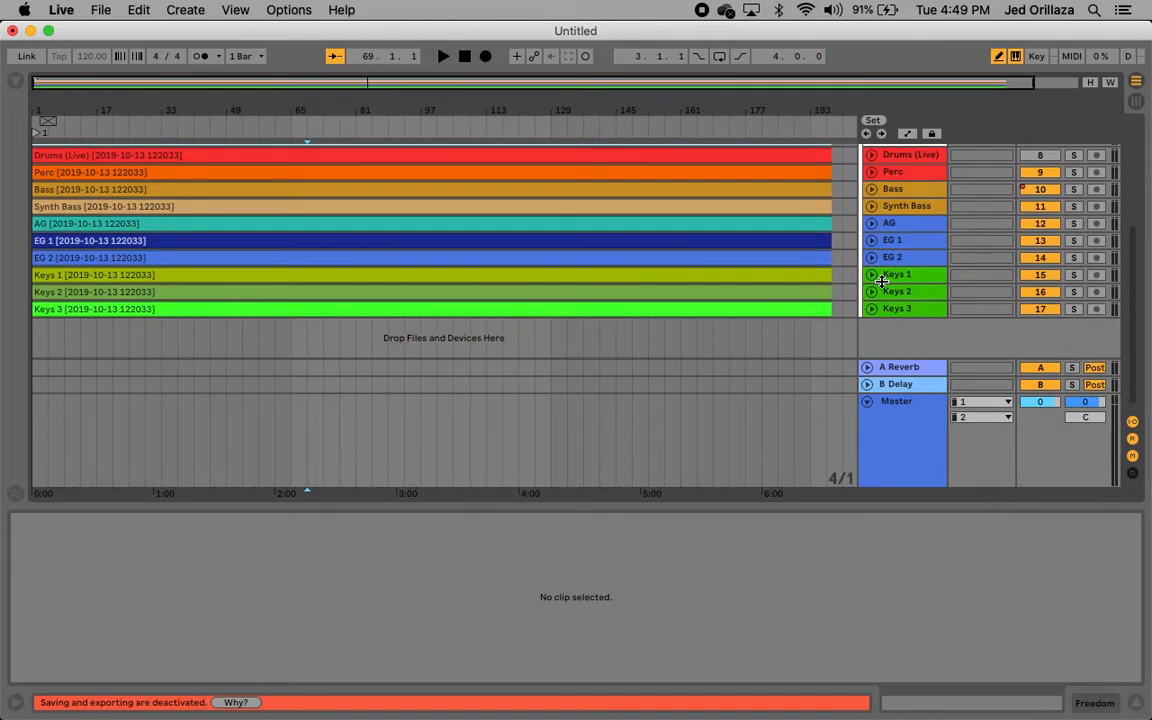
scroll(880, 281, "up", 1)
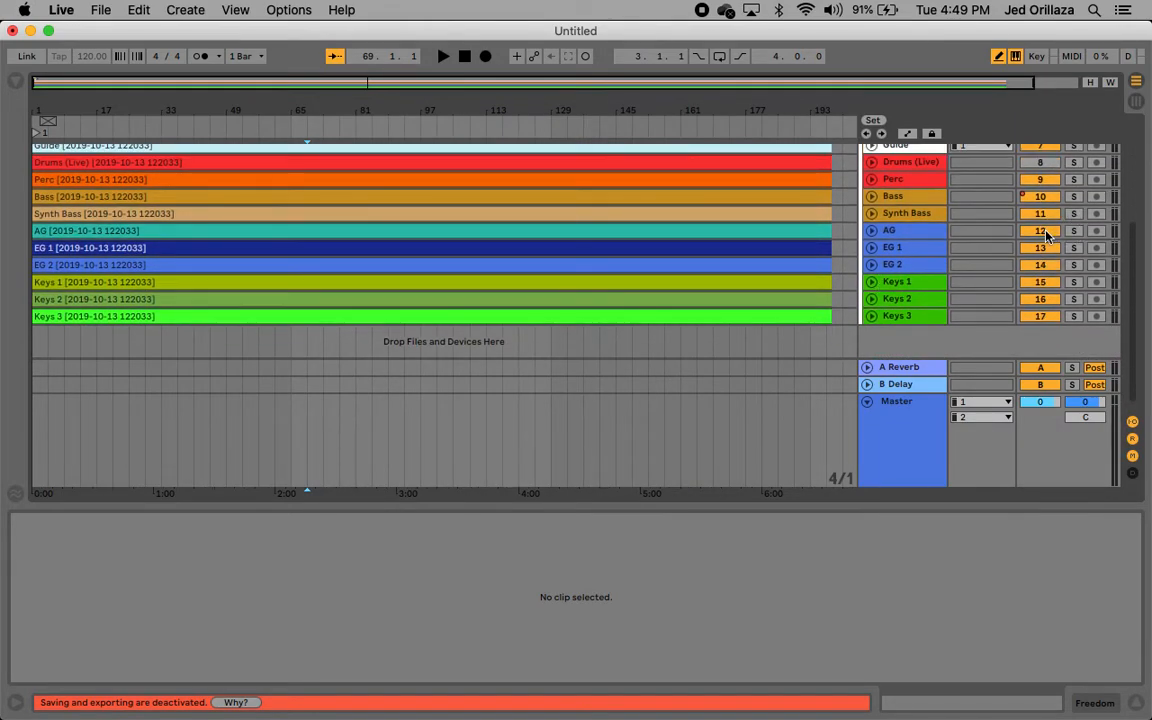
left_click(1046, 234)
left_click(1036, 248)
left_click(1037, 265)
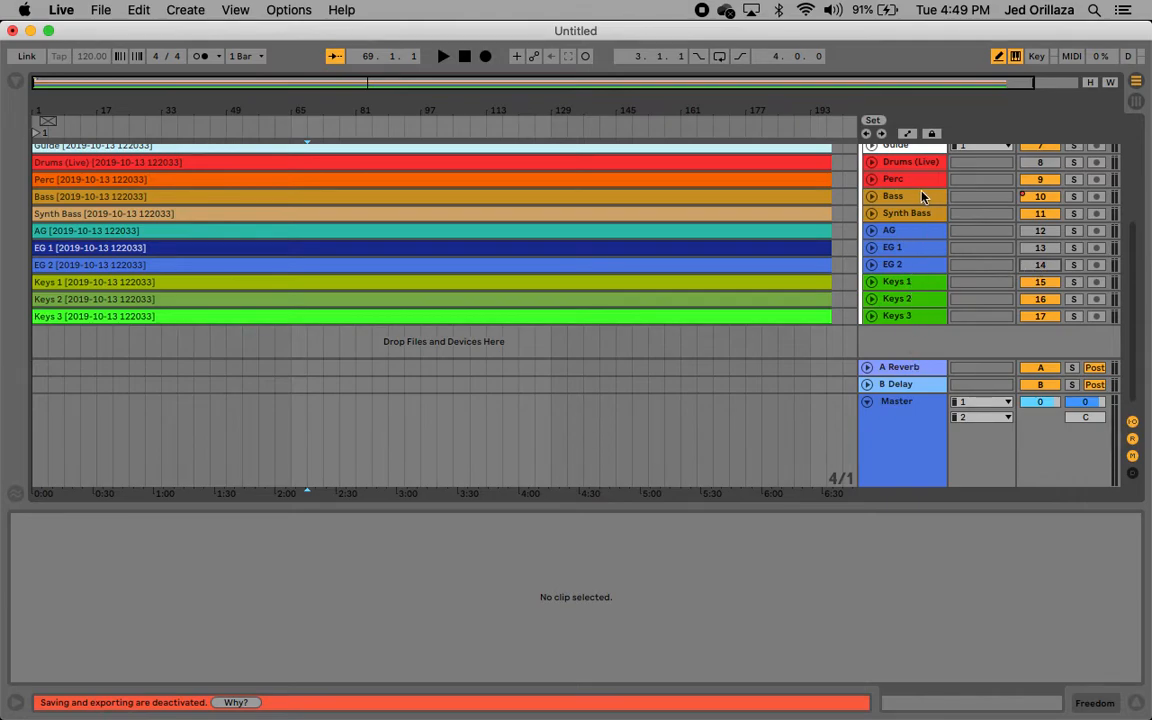
Step: Set the clip gain of the Bass clip to -10 dB
left_click(805, 195)
key("super+s")
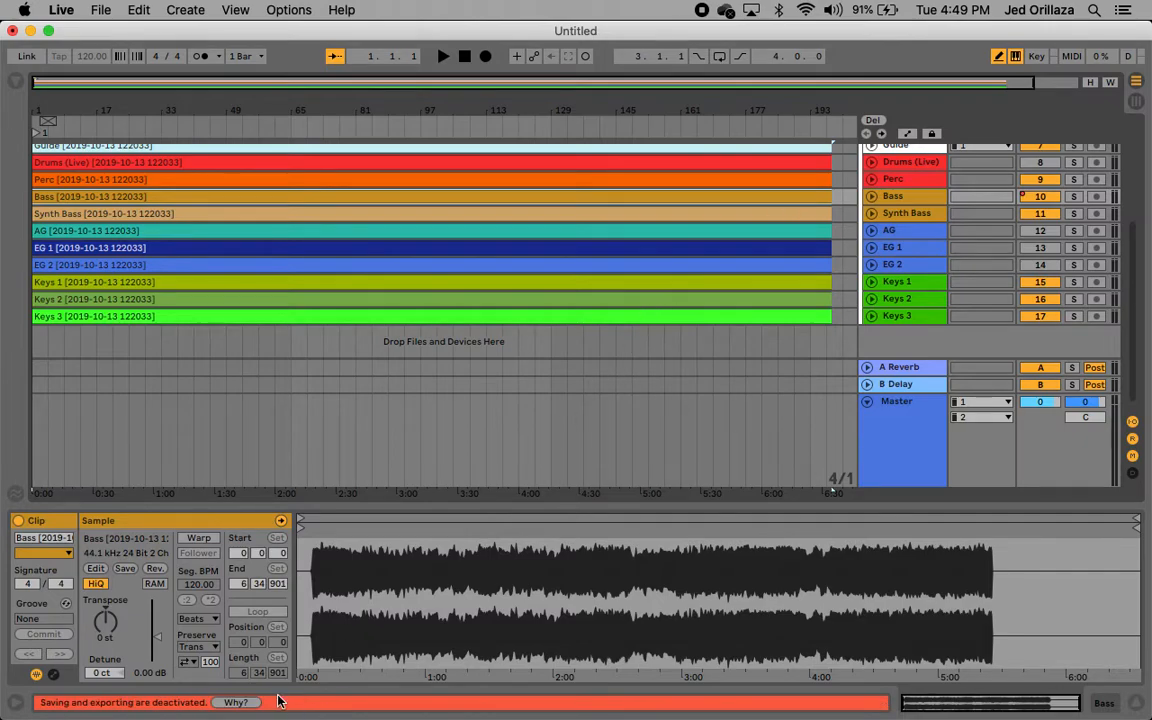
left_click(146, 673)
type("-10")
key("Return")
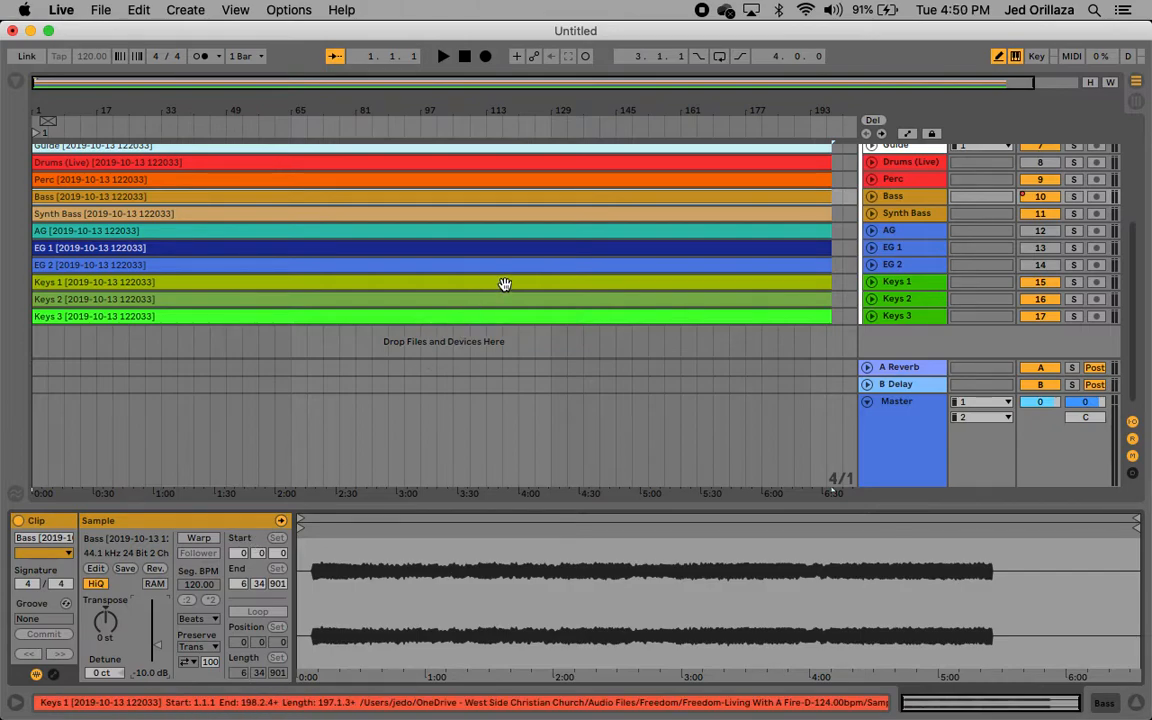
key("super+s")
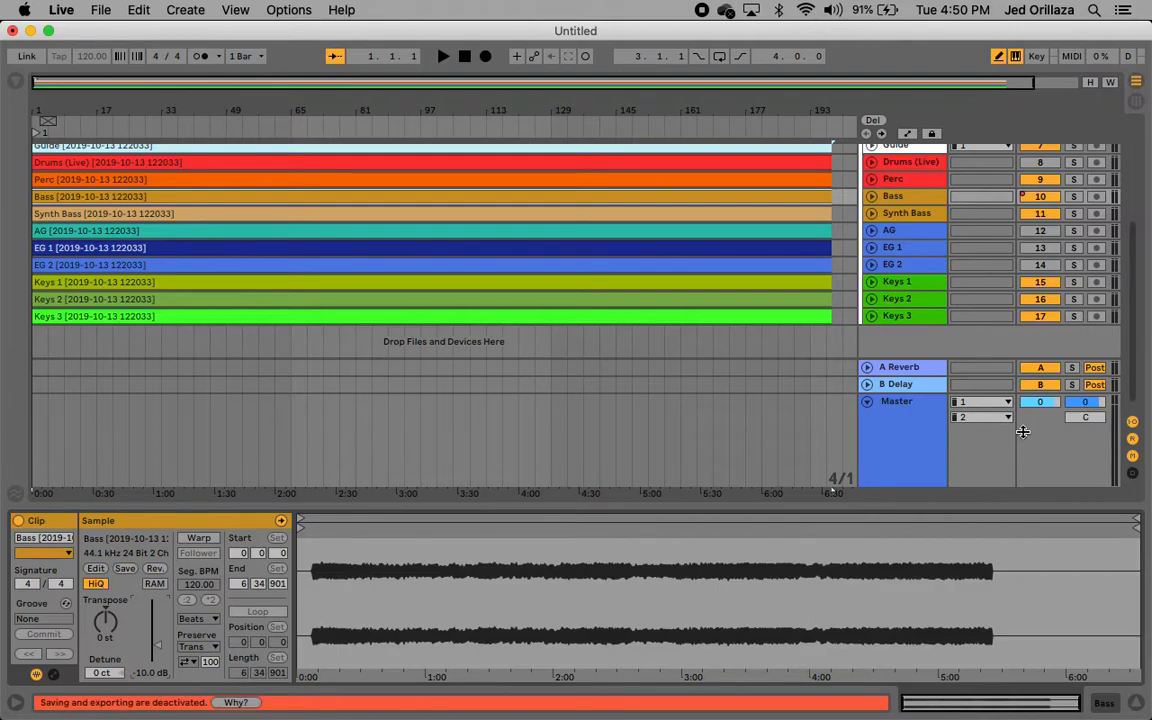
Step: Hide the return tracks and fold the Master track to make room for the song tracks
left_click(1133, 438)
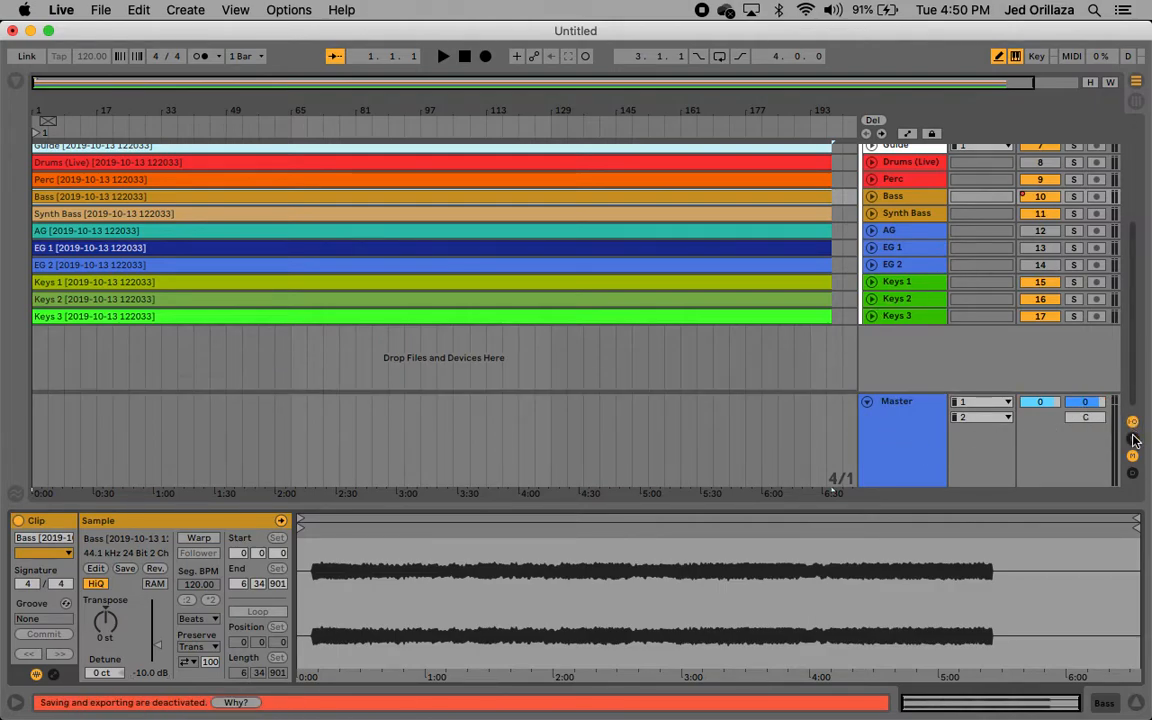
left_click(867, 404)
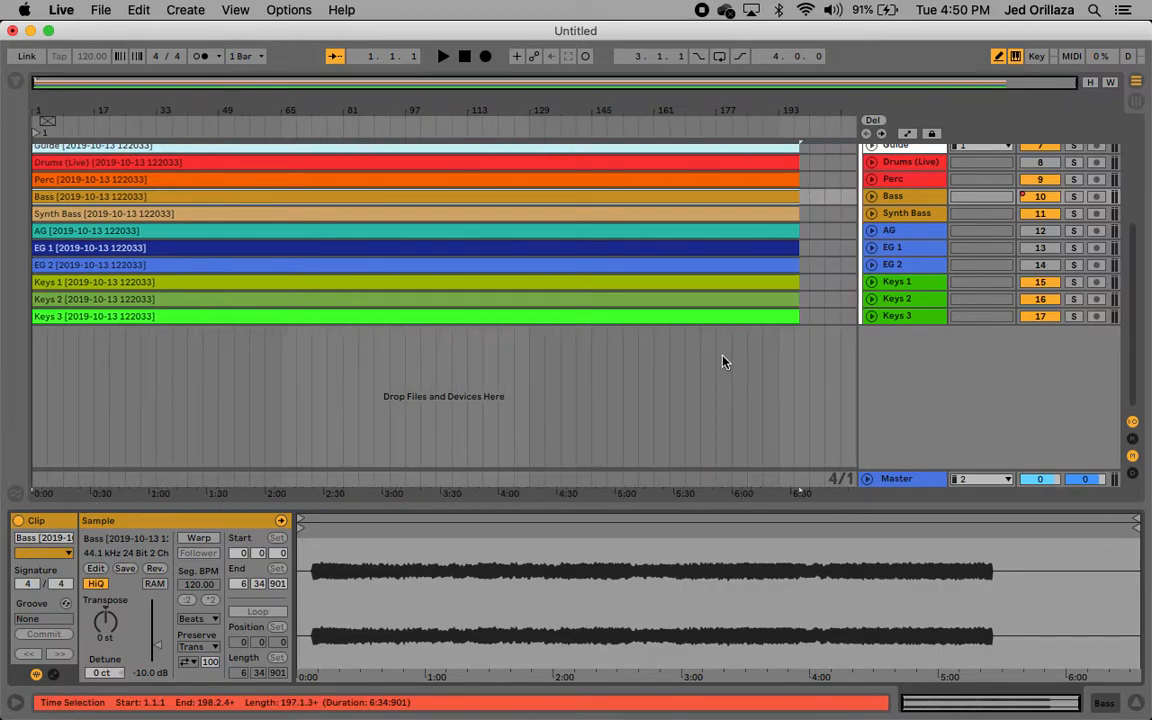
scroll(722, 356, "up", 4)
scroll(722, 356, "down", 2)
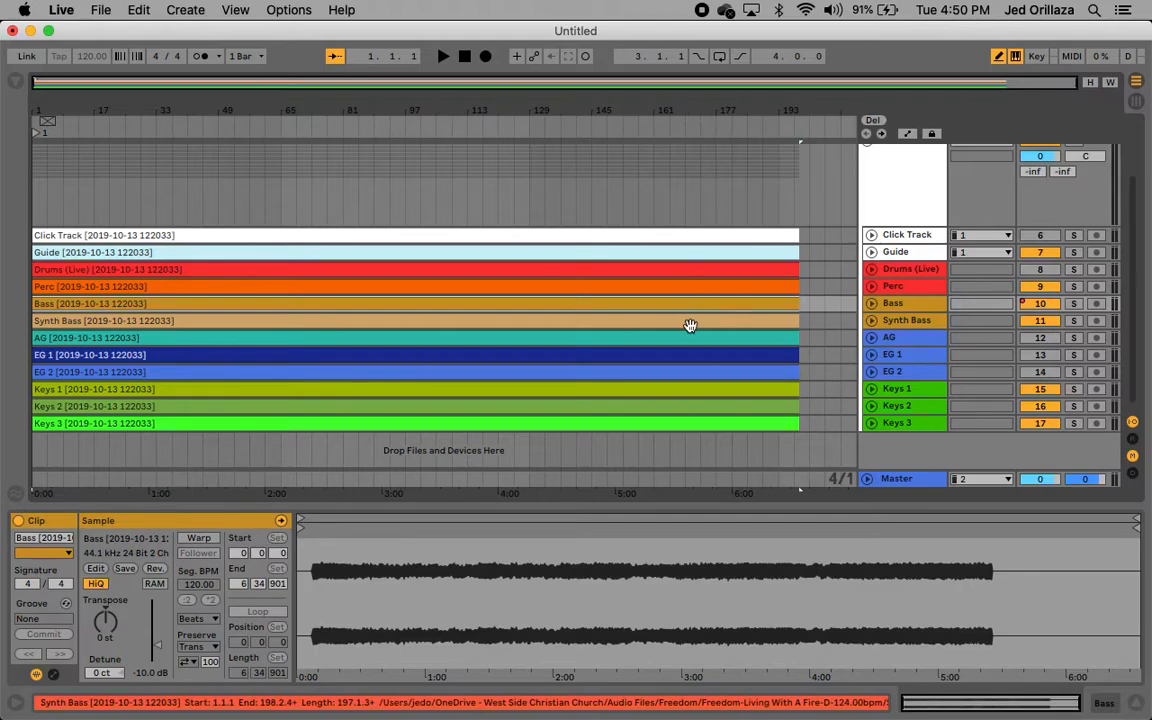
Step: Zoom in on the song's final part and play it from about bar 174, then from about bar 145
scroll(690, 325, "up", 3)
scroll(690, 325, "up", 2)
scroll(496, 427, "up", 2)
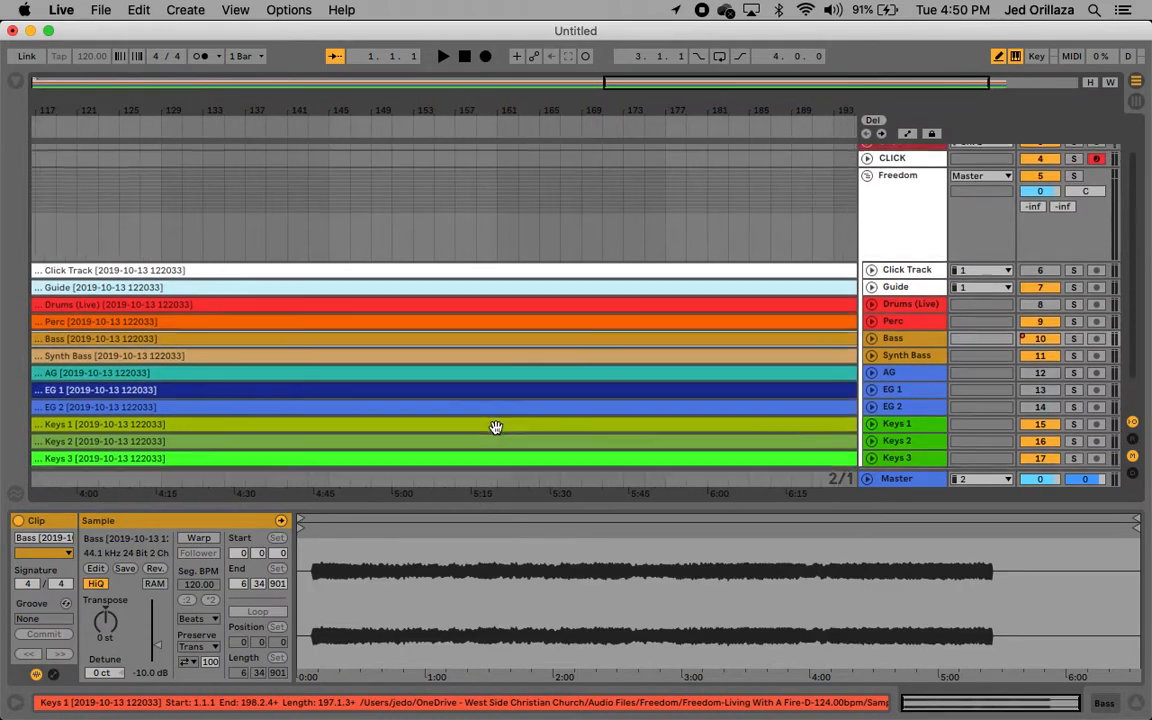
scroll(496, 427, "right", 5)
scroll(496, 427, "down", 1)
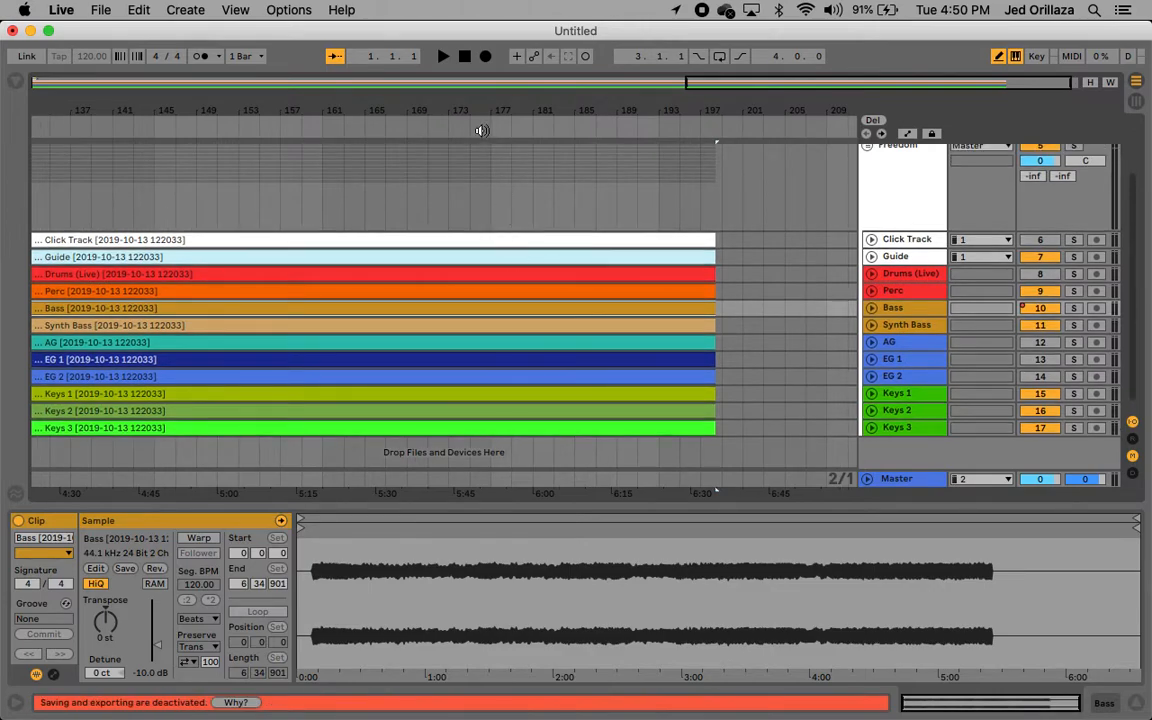
left_click(466, 119)
key("XF86AudioRaiseVolume")
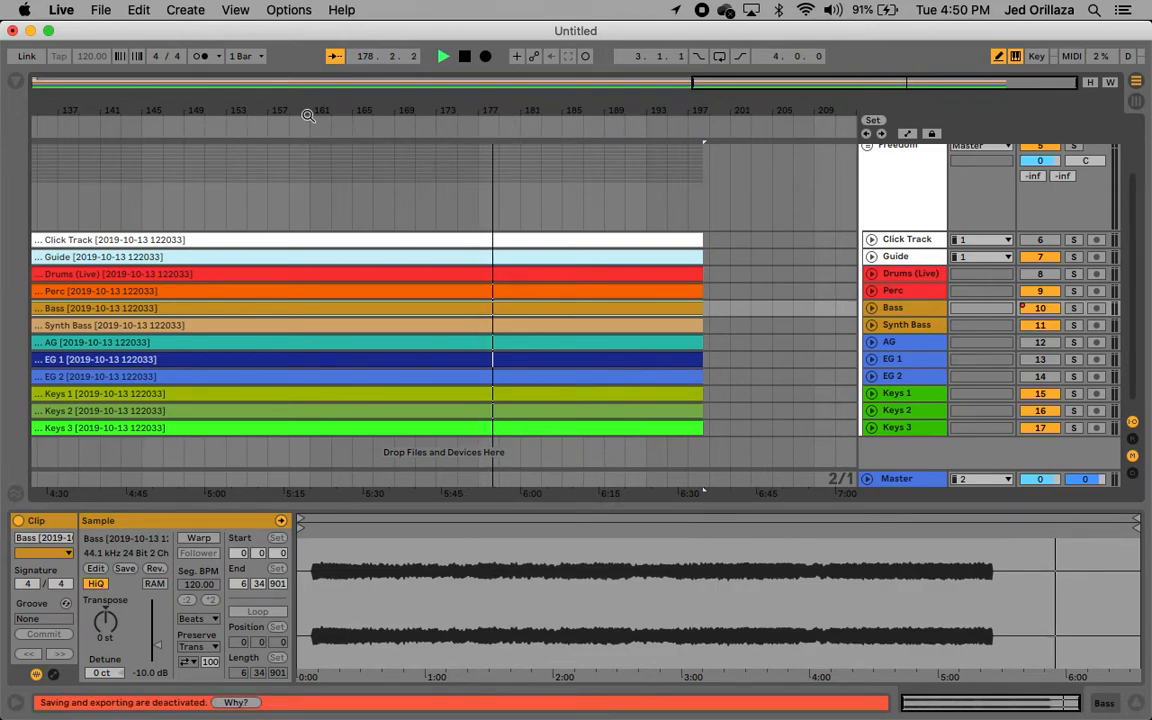
left_click(158, 132)
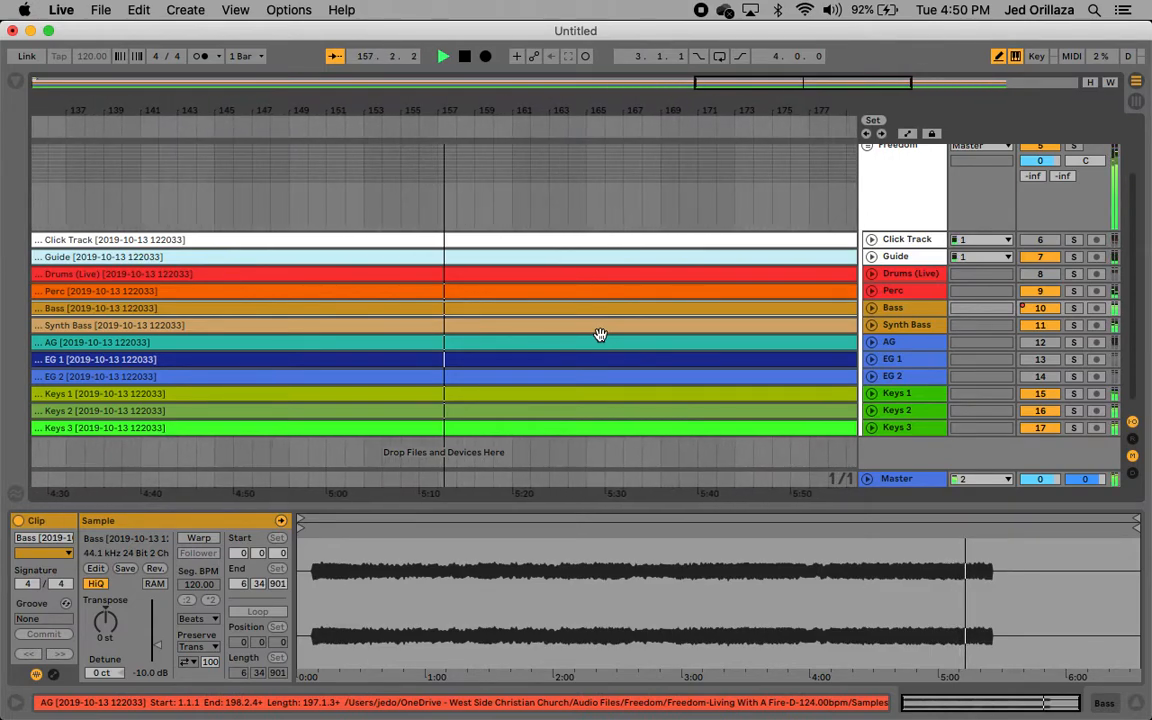
Step: Stop playback and place the insert marker at bar 157 to mark the song's intended ending
key("space")
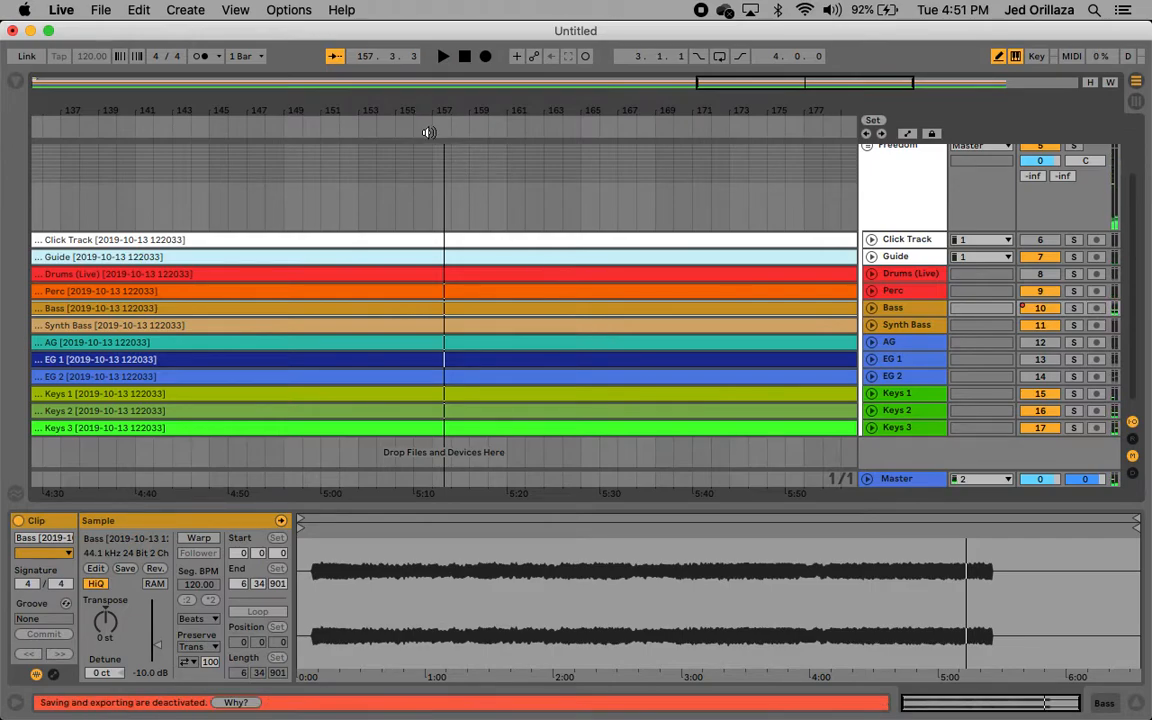
left_click(433, 204)
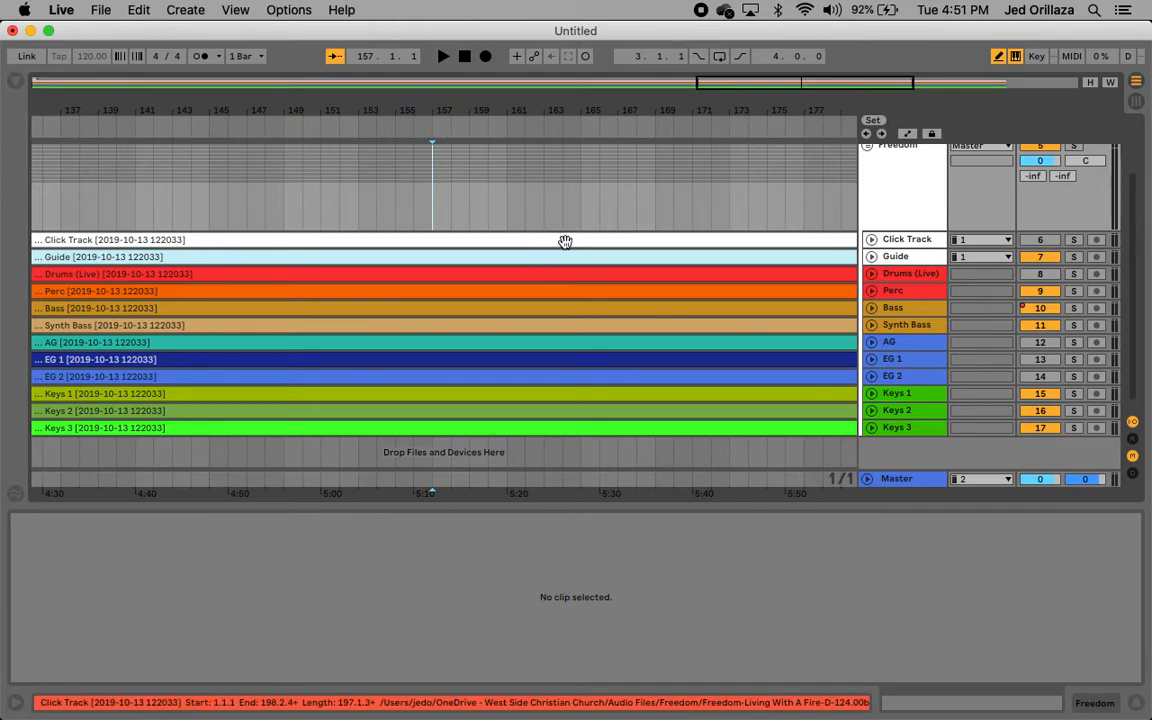
scroll(565, 241, "right", 10)
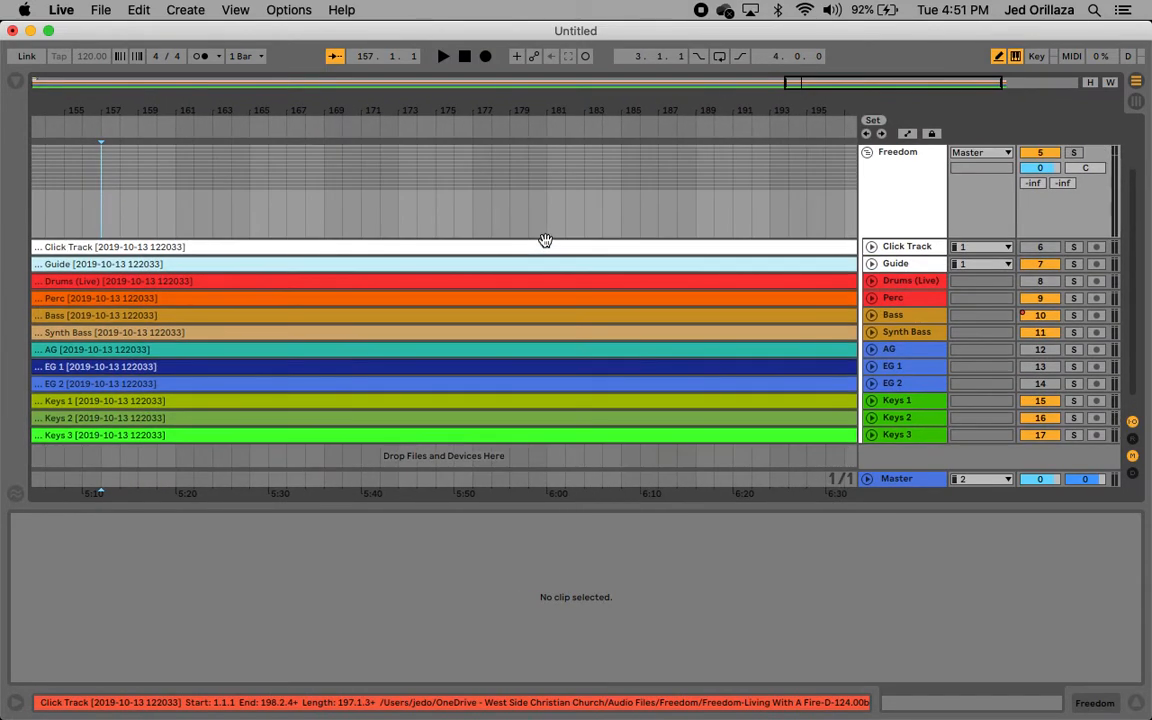
scroll(545, 241, "down", 5)
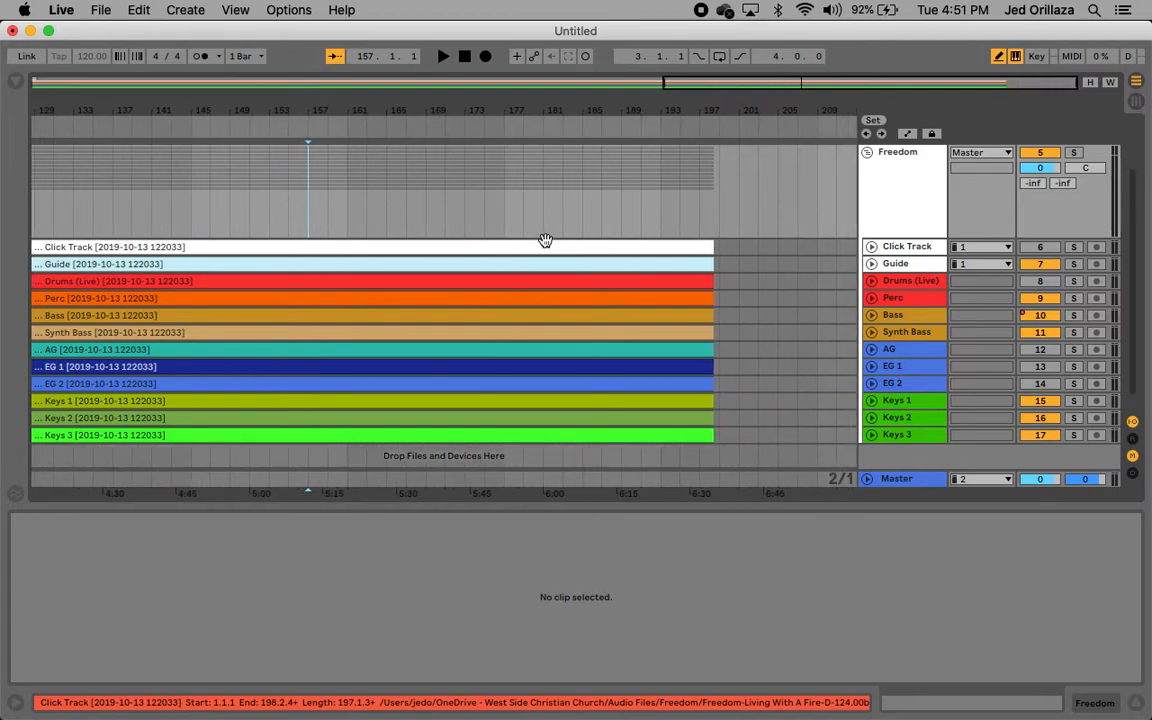
Step: Try to shorten all twelve Freedom clips using a time selection from bar 199 back to bar 165
left_click(720, 251)
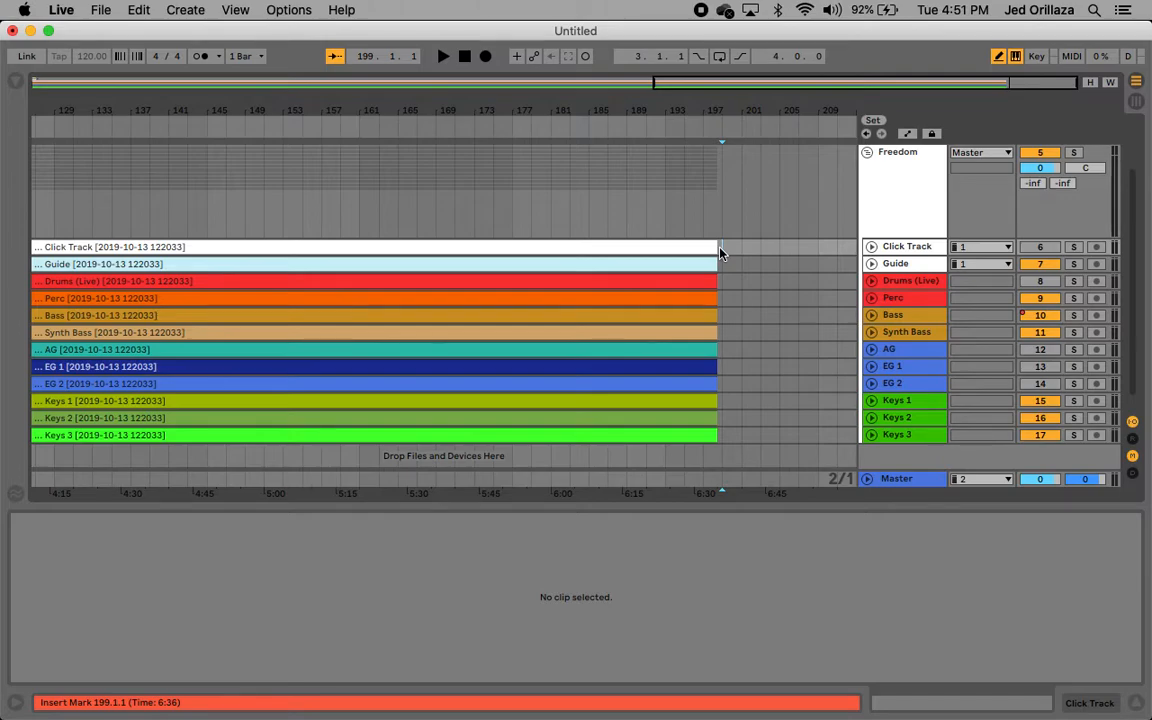
key("shift+Left")
key("shift+Left")
key("shift+Left")
key("shift+Left")
key("shift+Left")
key("shift+Left")
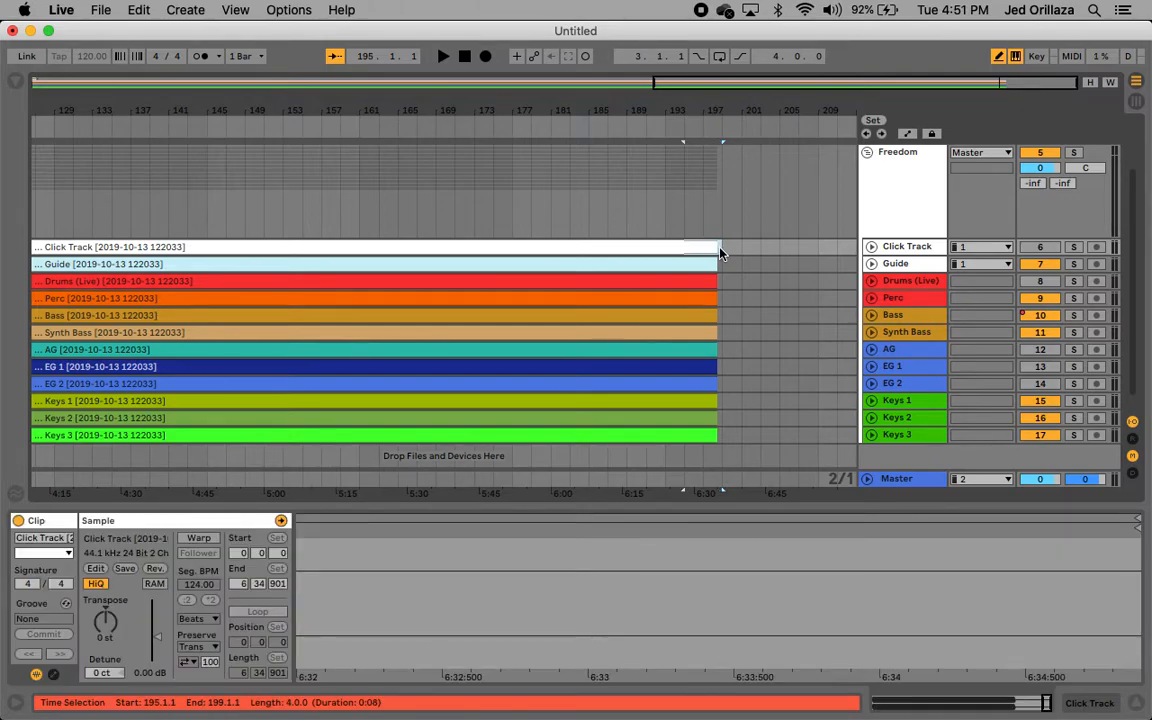
key("shift+Left")
key("shift+Left")
key("shift+Left")
key("shift+Left")
key("shift+Left")
key("shift+Left")
key("shift+Left")
key("shift+Left")
key("shift+Left")
key("shift+Left")
key("shift+Left")
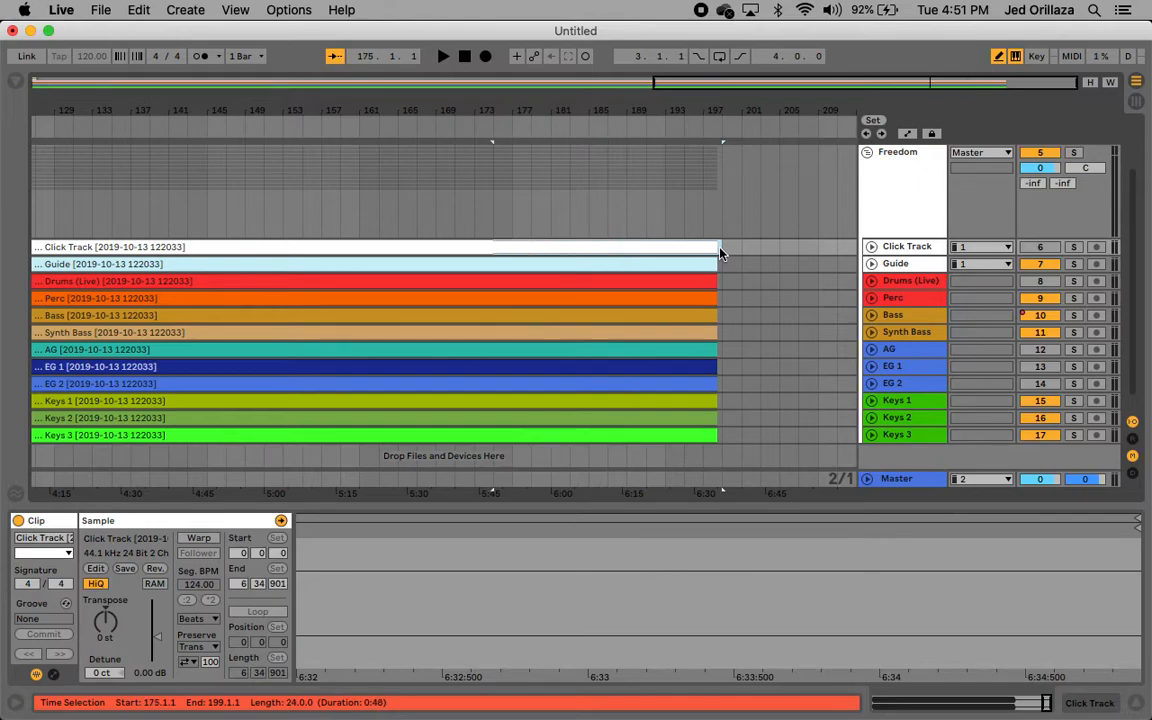
key("shift+Down")
key("shift+Down")
key("shift+Down")
key("shift+Down")
key("shift+Down")
key("shift+Down")
key("shift+Down")
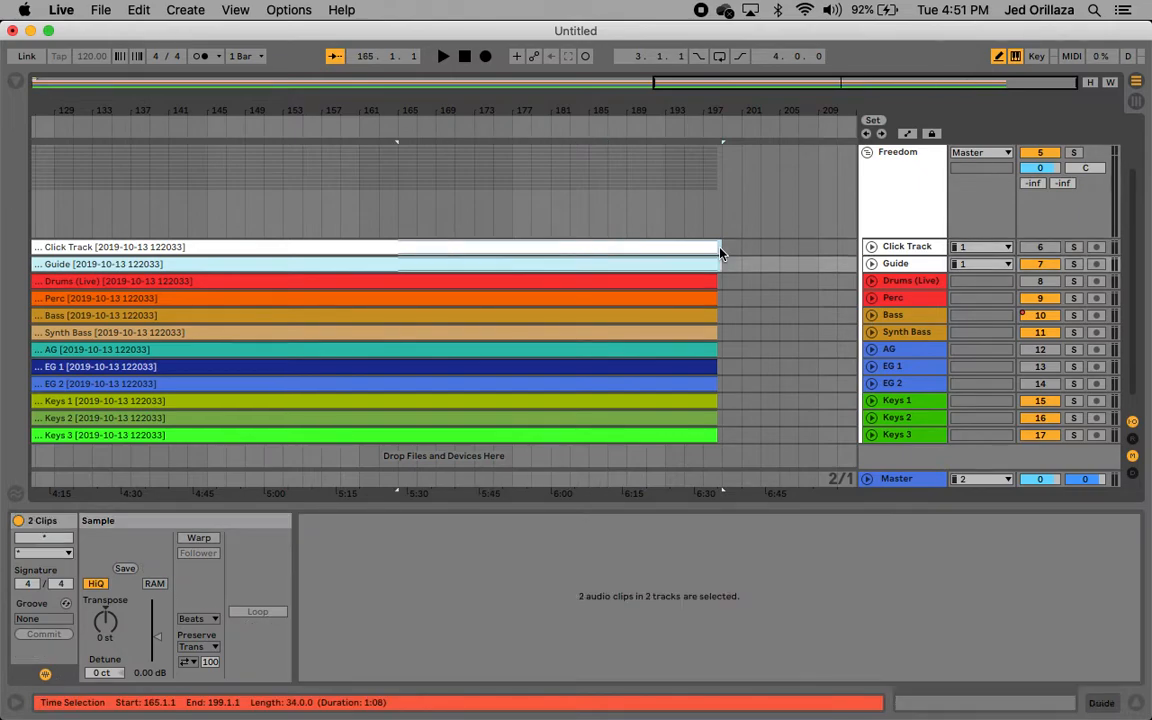
key("shift+Down")
key("shift+Down")
key("shift+Down")
key("shift+Down")
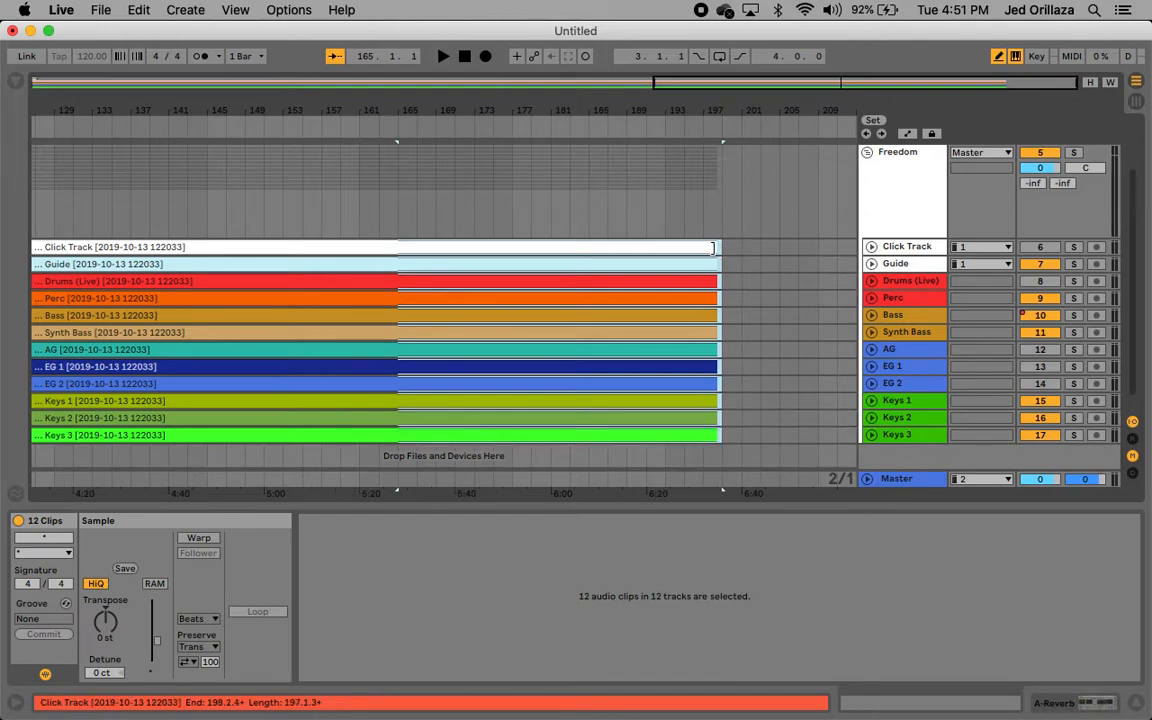
left_click_drag(718, 252, 689, 248)
left_click(713, 248)
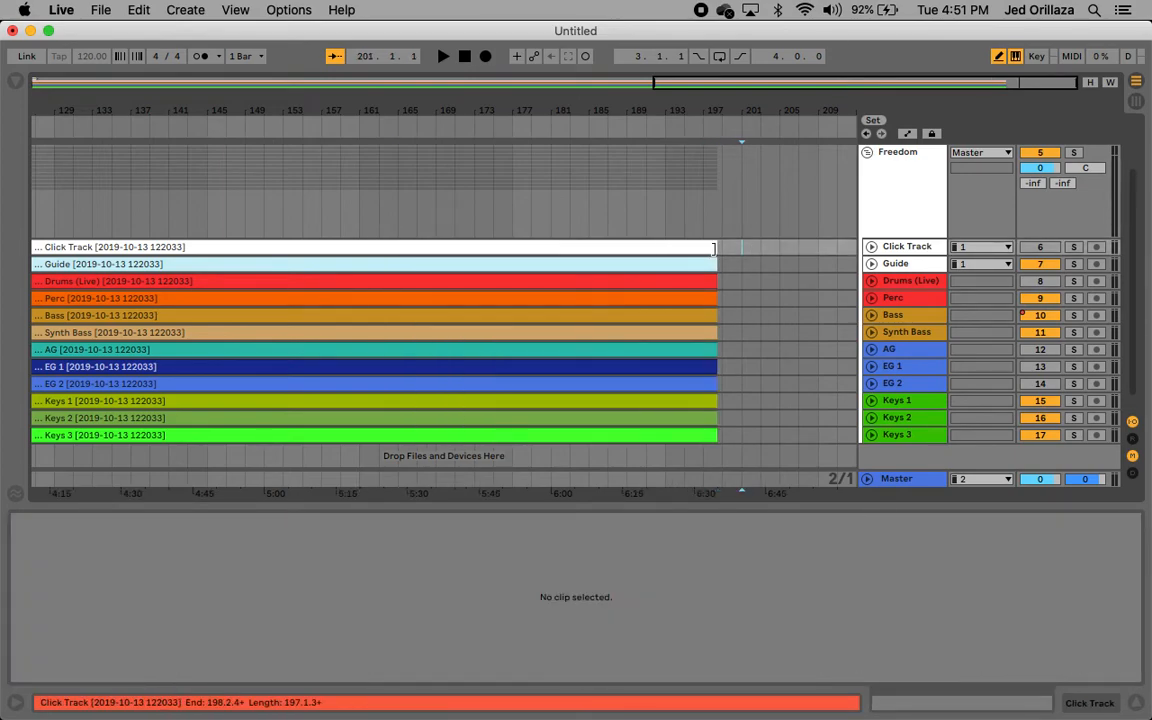
Step: Select all twelve Freedom clips from Click Track to Keys 3 and trim their ends back to bar 161
left_click(706, 244)
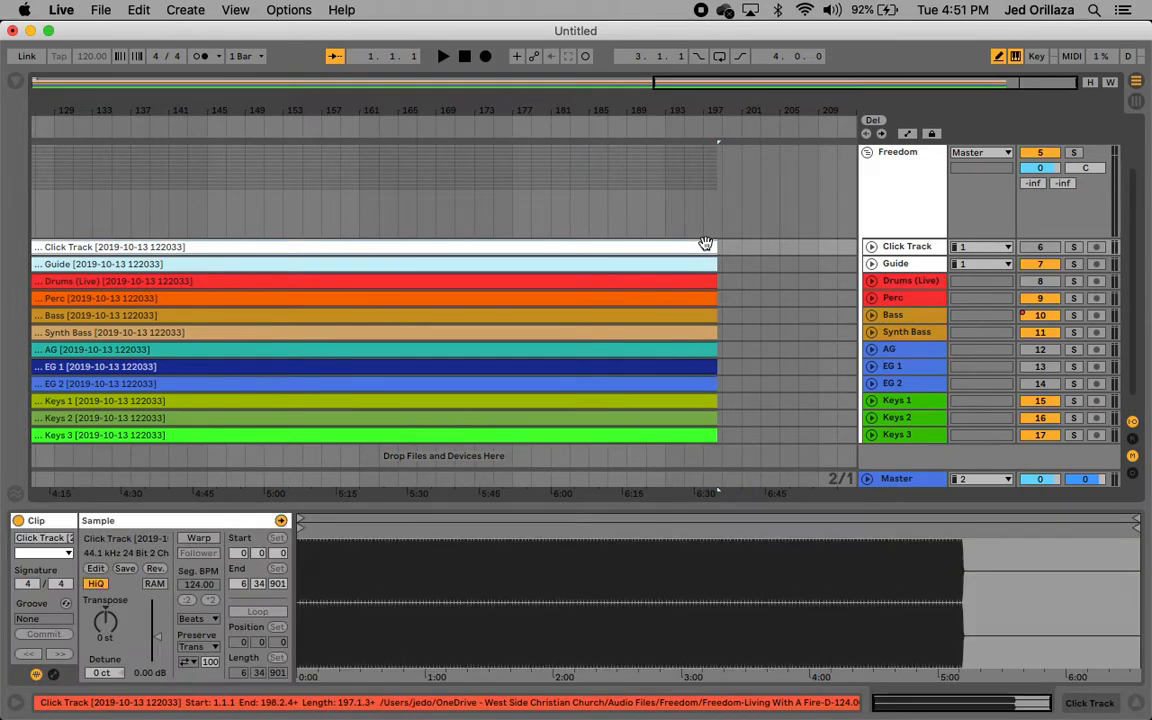
key("shift+Down")
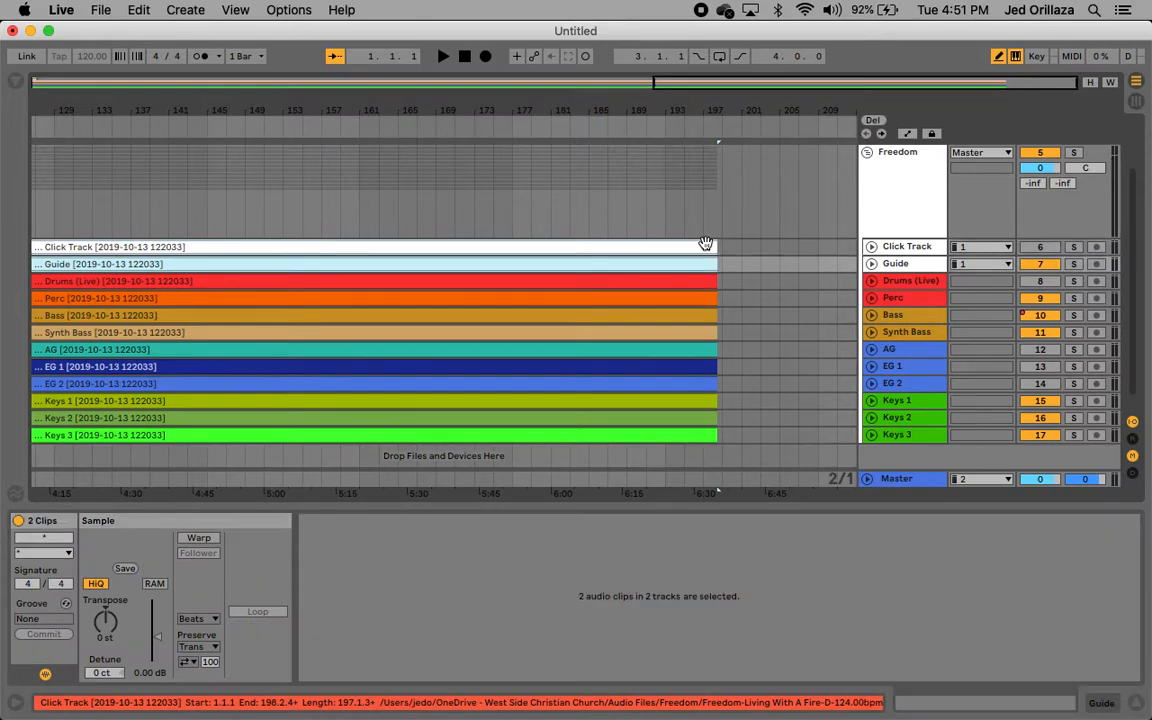
key("shift+Down")
key("shift+Down")
key("shift+Down")
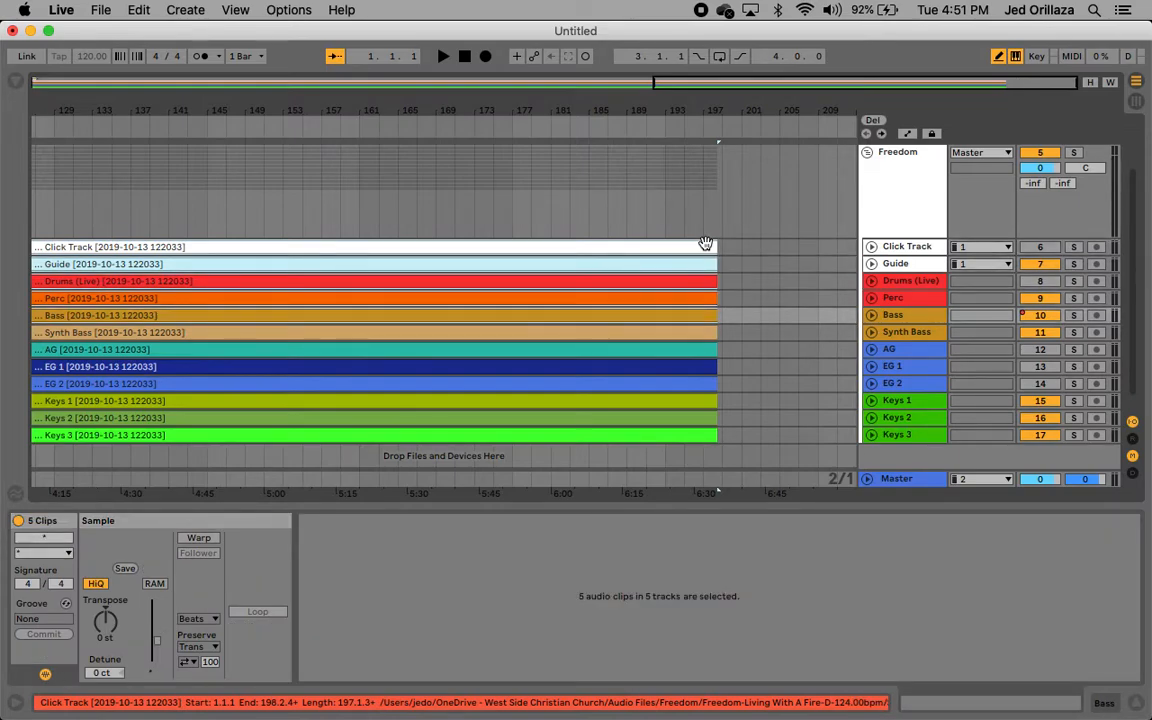
key("shift+Down")
key("shift+Down")
key("shift+Down")
key("shift+Down")
key("shift+Down")
key("shift+Down")
key("shift+Down")
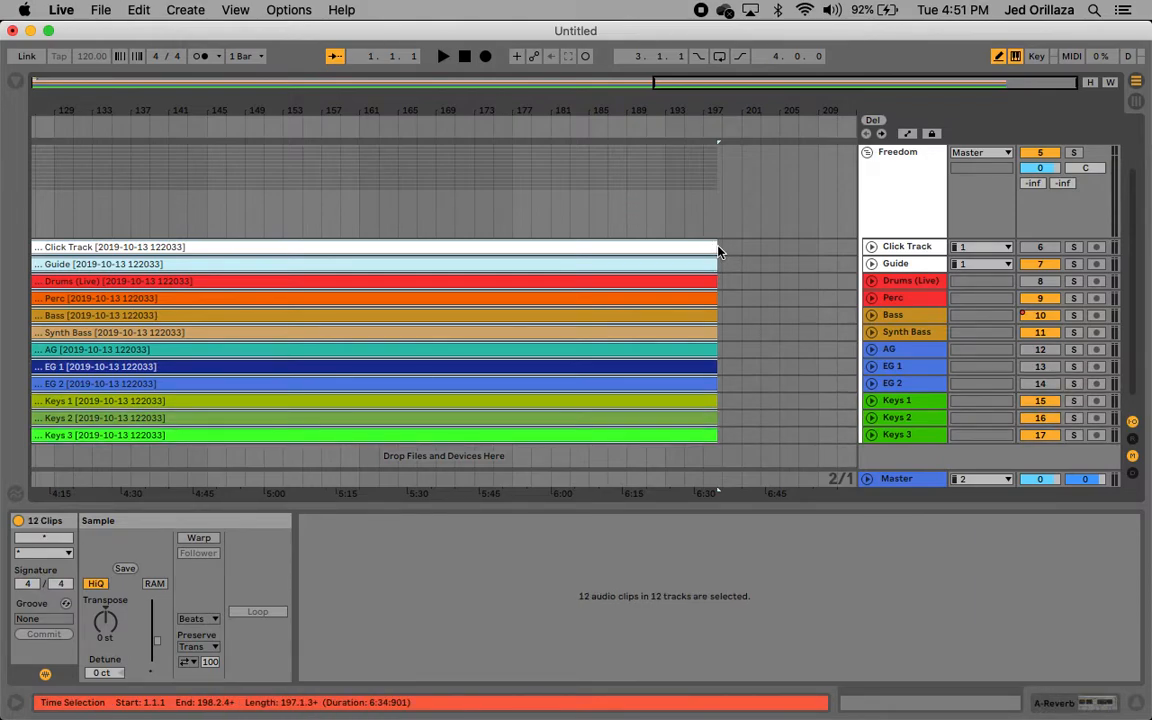
left_click_drag(715, 245, 363, 230)
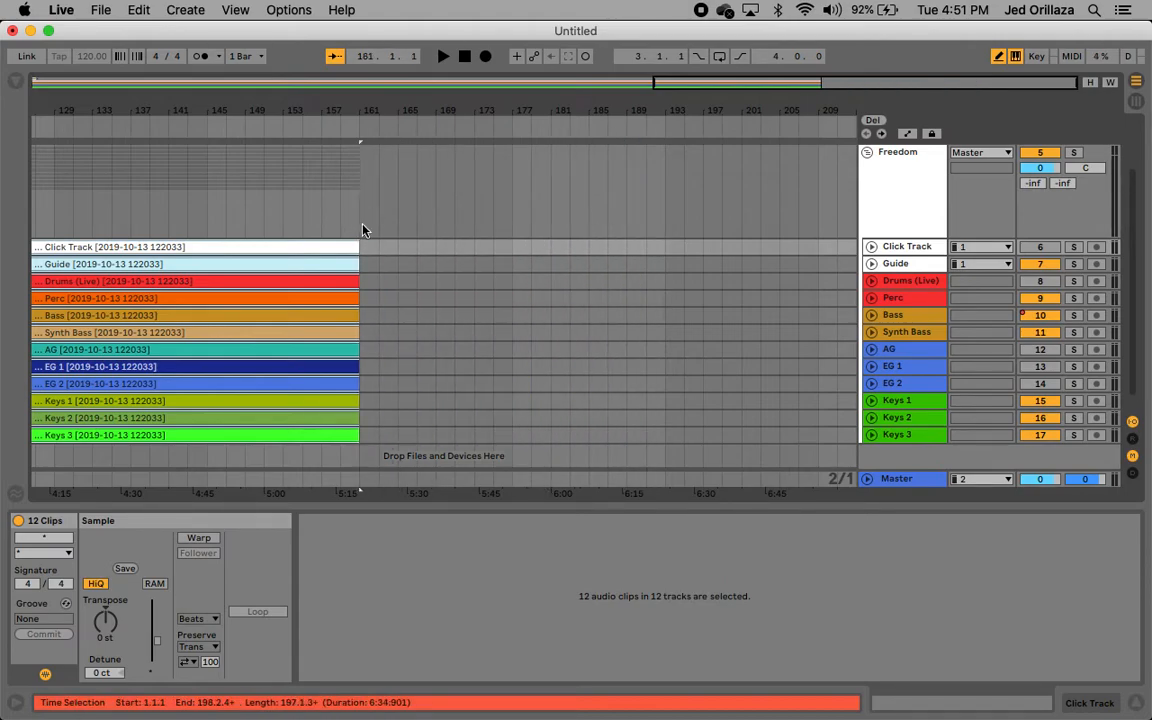
Step: Play the trimmed ending of the Freedom song from about bar 157, then stop playback
scroll(389, 406, "up", 5)
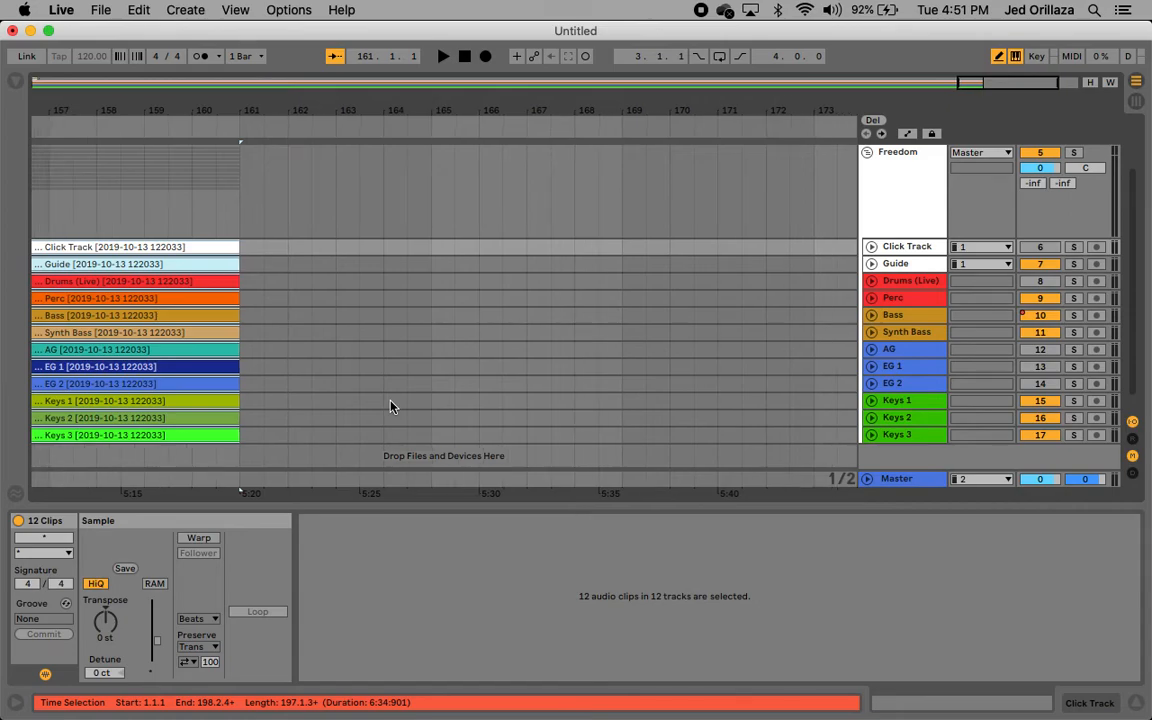
scroll(389, 400, "left", 5)
scroll(389, 400, "up", 2)
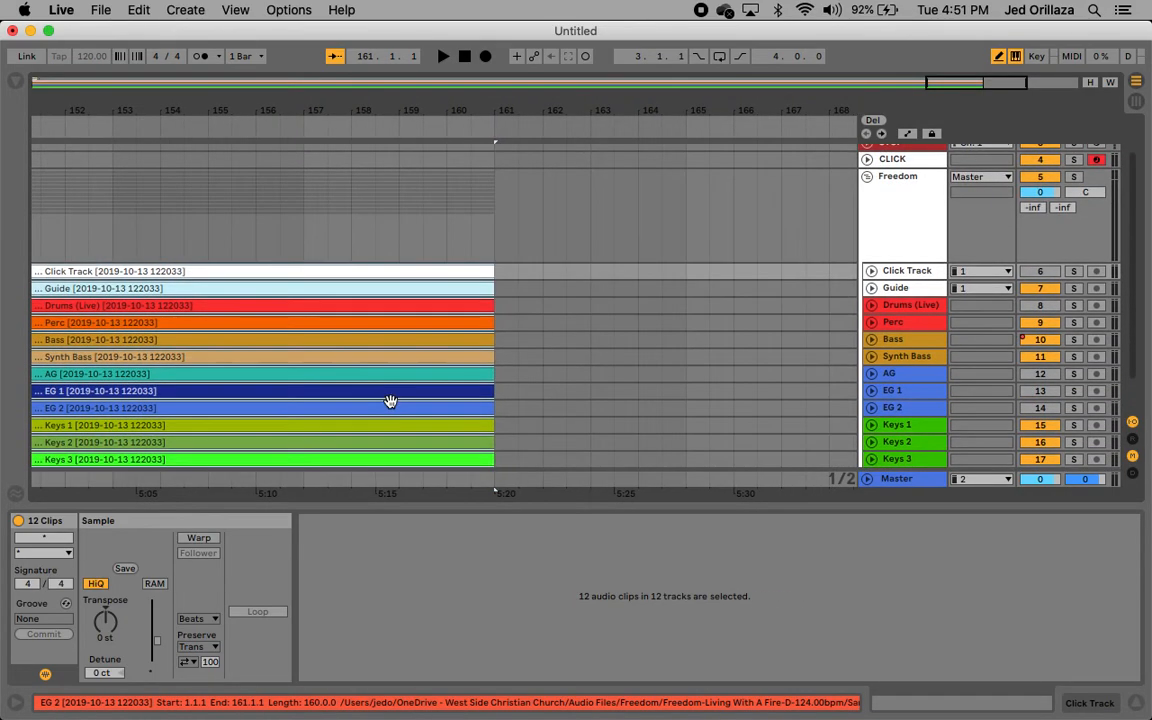
left_click(340, 130)
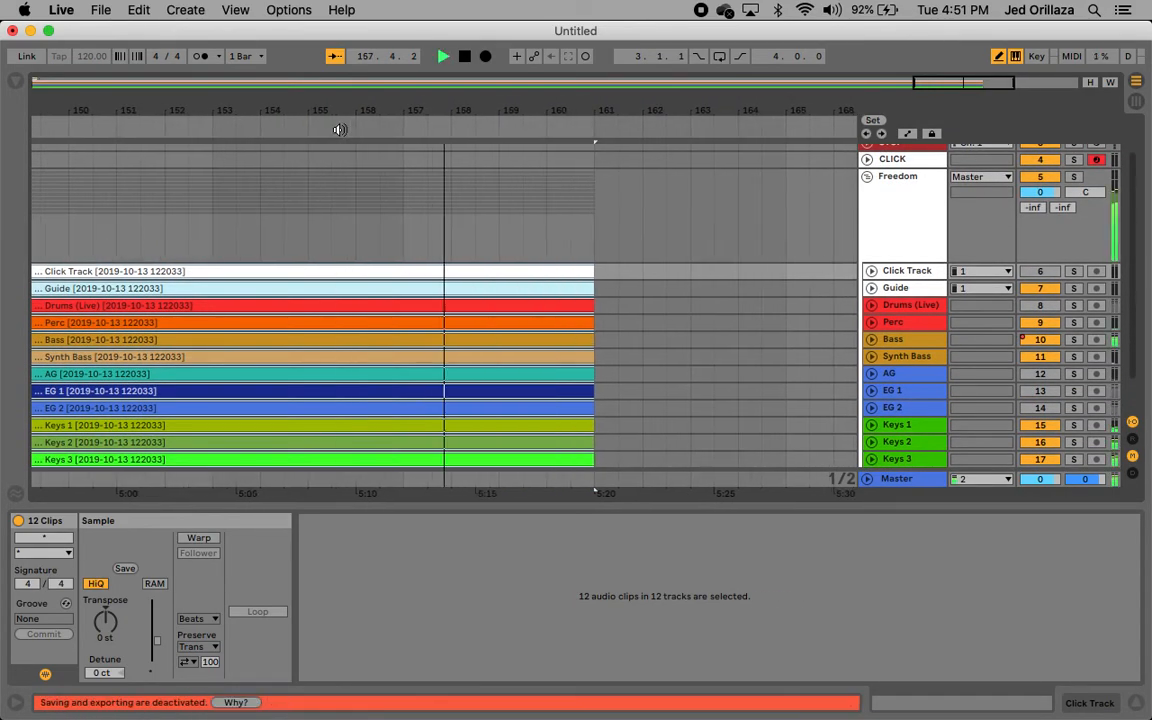
key("space")
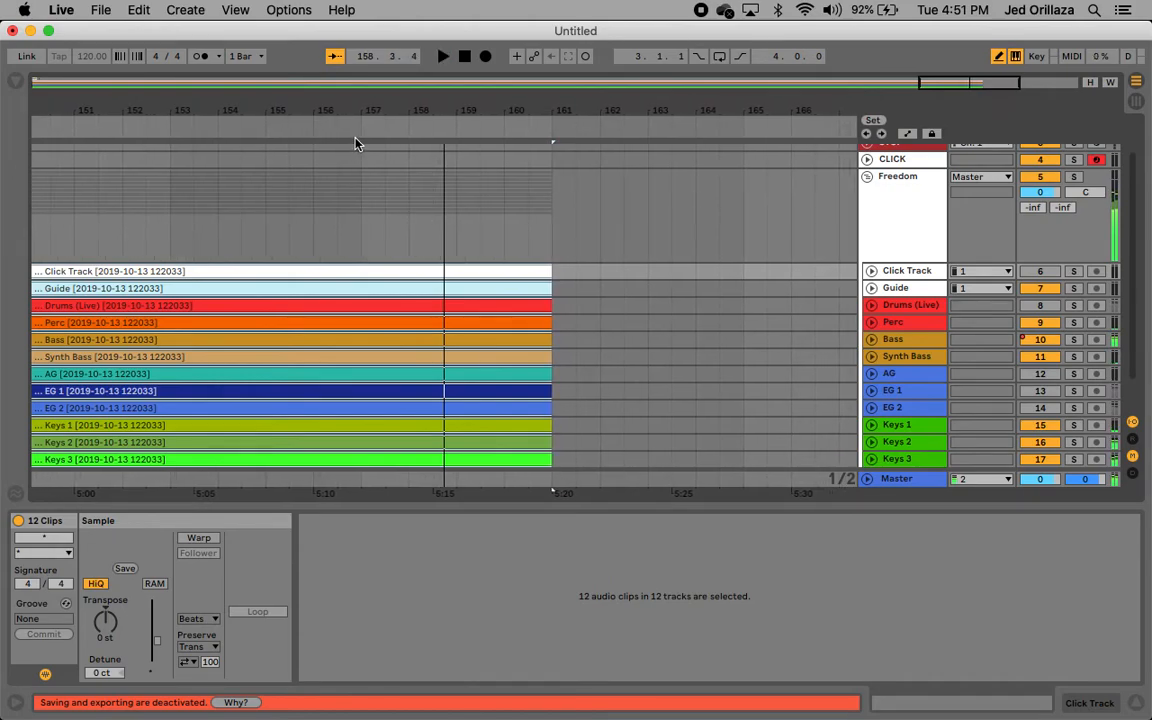
scroll(516, 318, "down", 2)
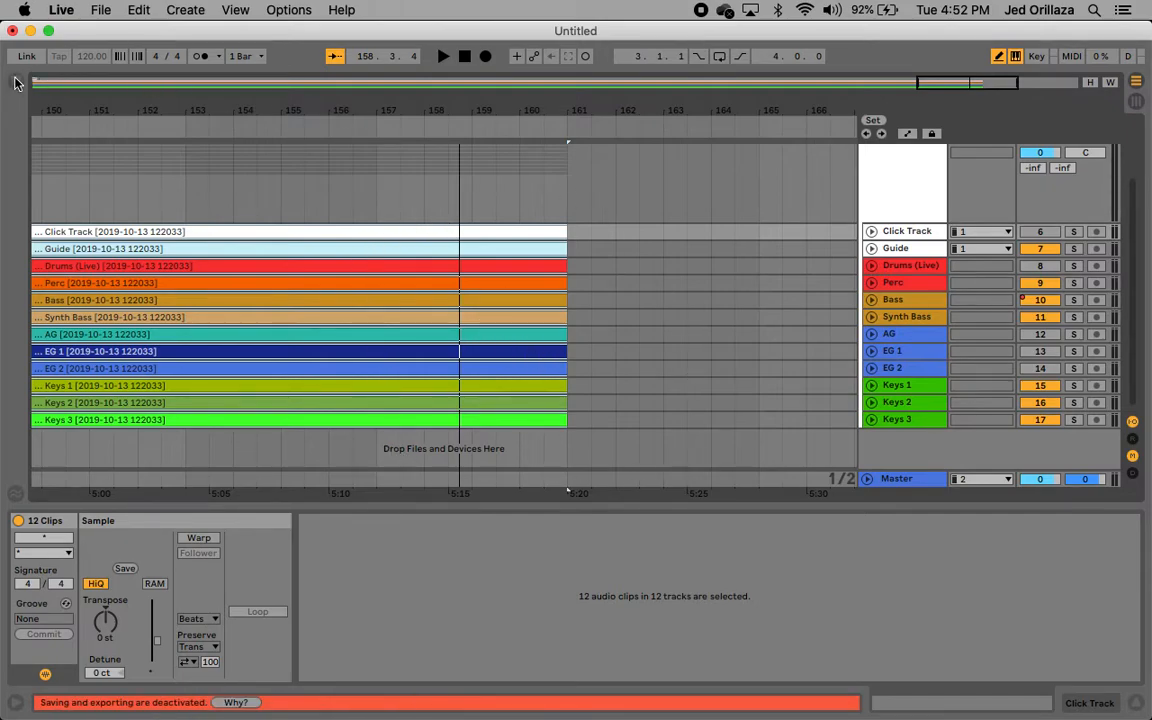
Step: Show the file browser, collapse the Freedom folder and expand the D-70.00bpm project inside the No One Beside folder
left_click(19, 85)
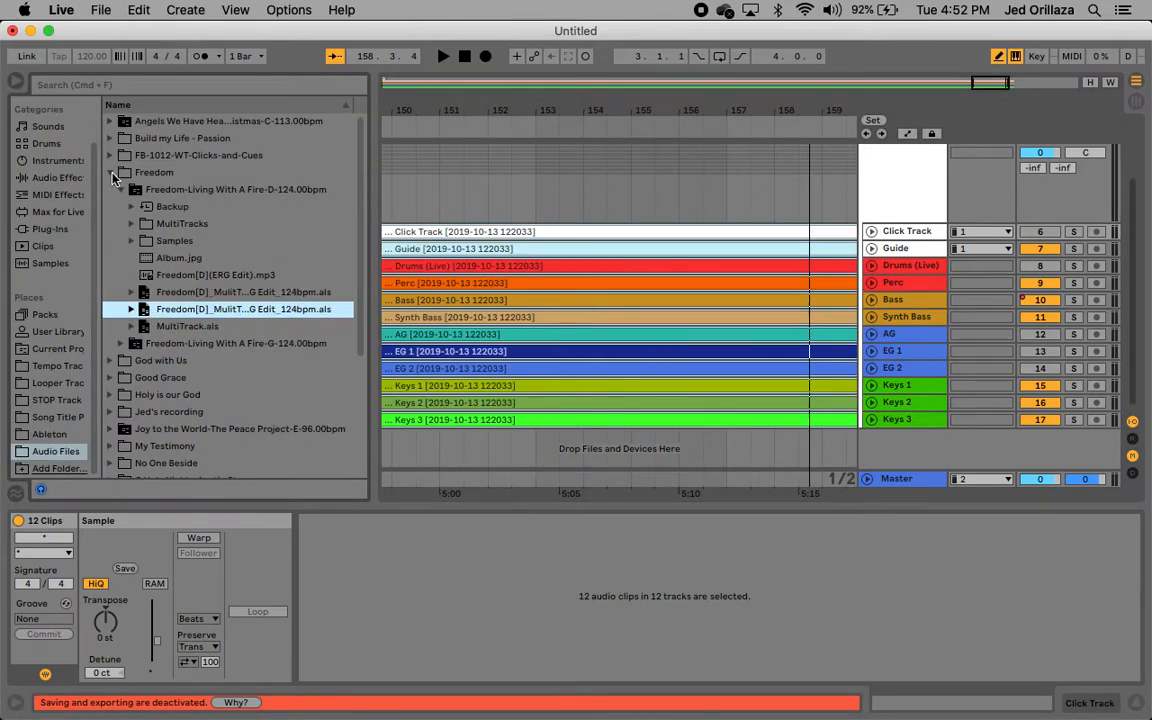
left_click(111, 173)
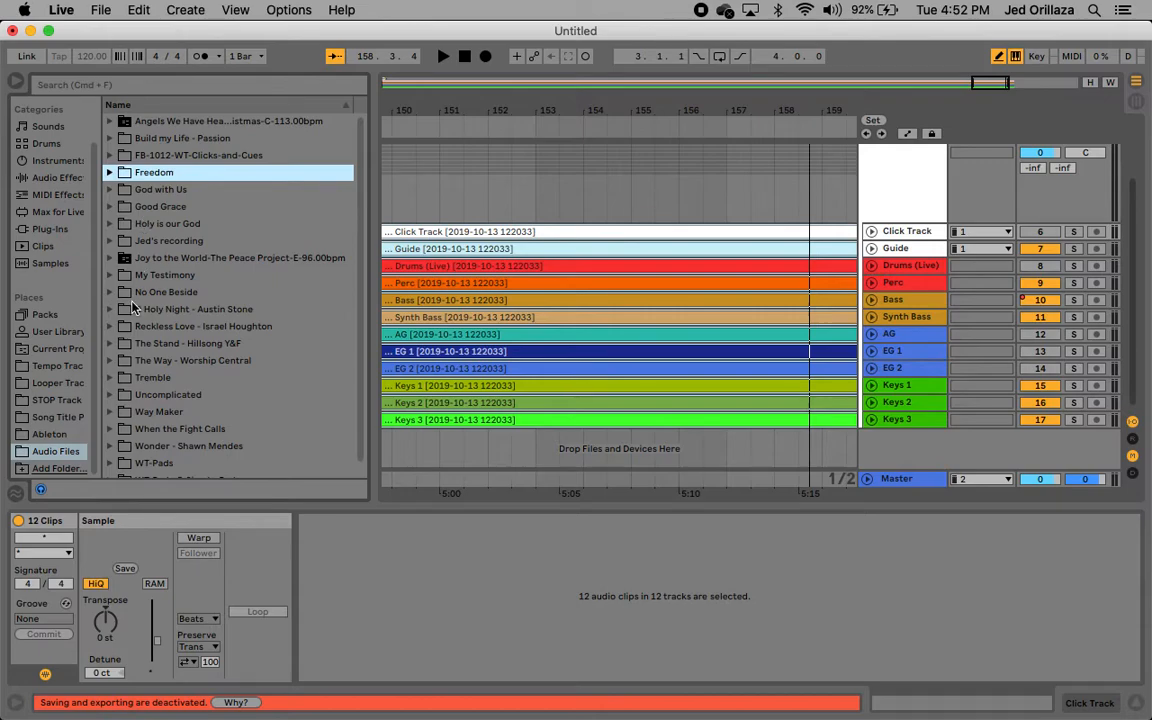
left_click(110, 292)
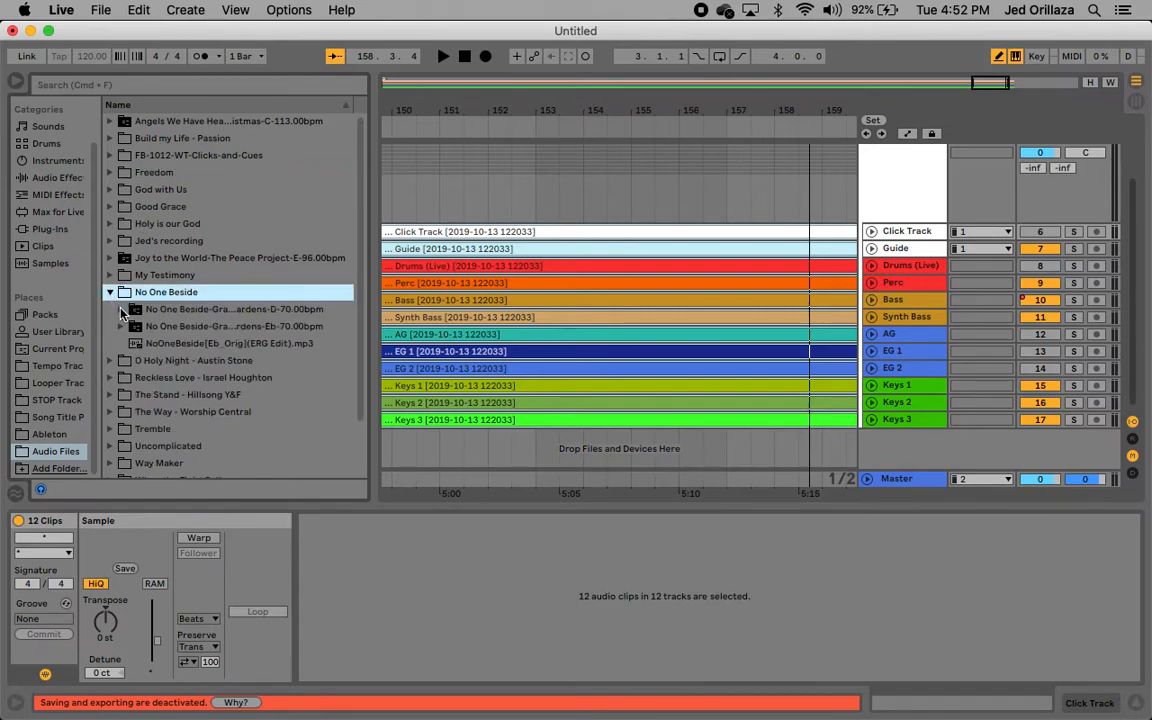
left_click(121, 310)
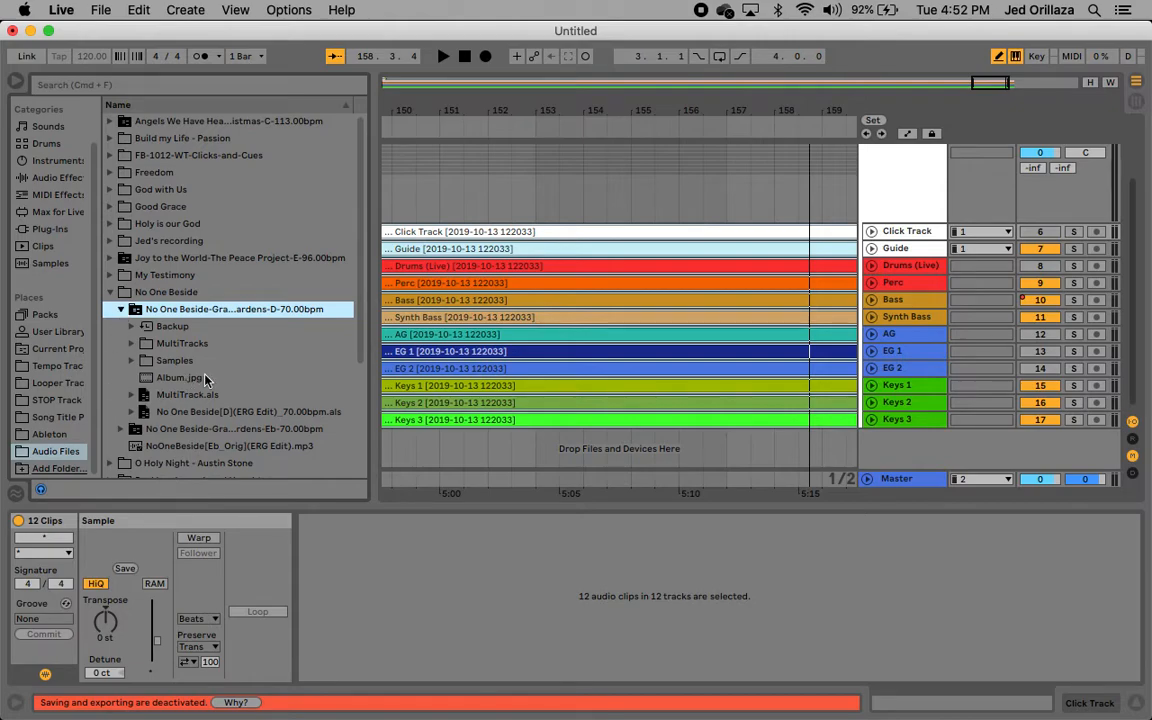
scroll(205, 376, "down", 5)
scroll(205, 380, "up", 1)
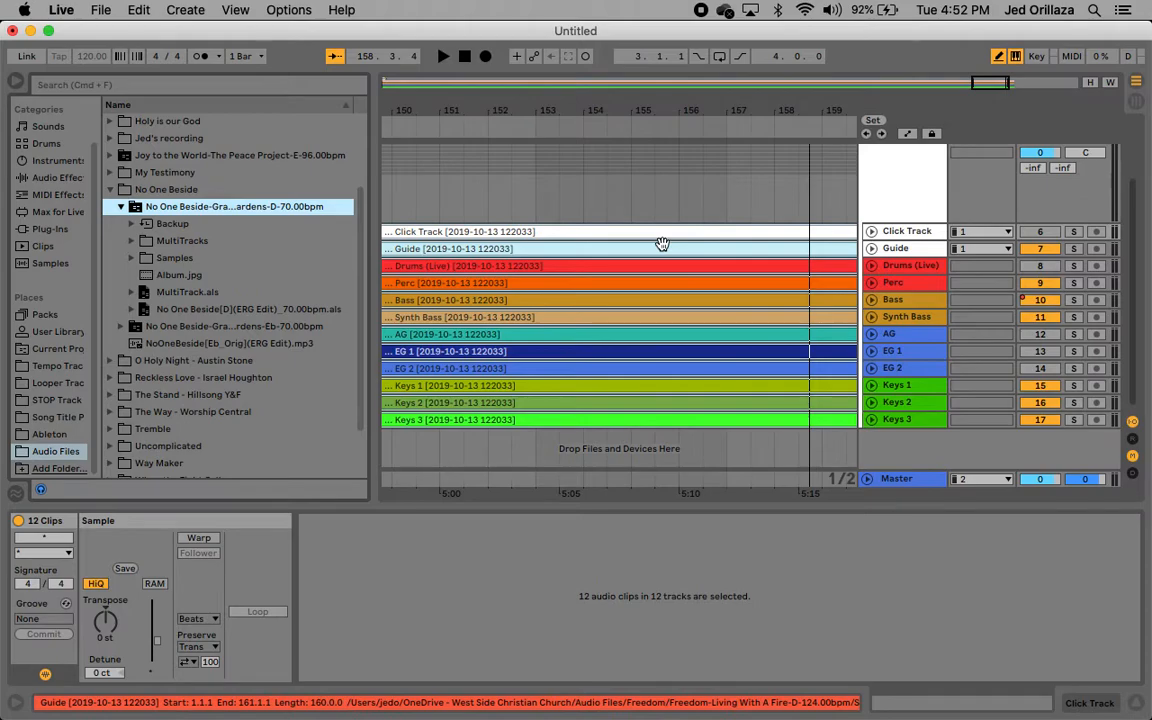
Step: Fold the Freedom group and import No One Beside[D](ERG Edit)_70.00bpm.als as new tracks below it
scroll(617, 319, "right", 1)
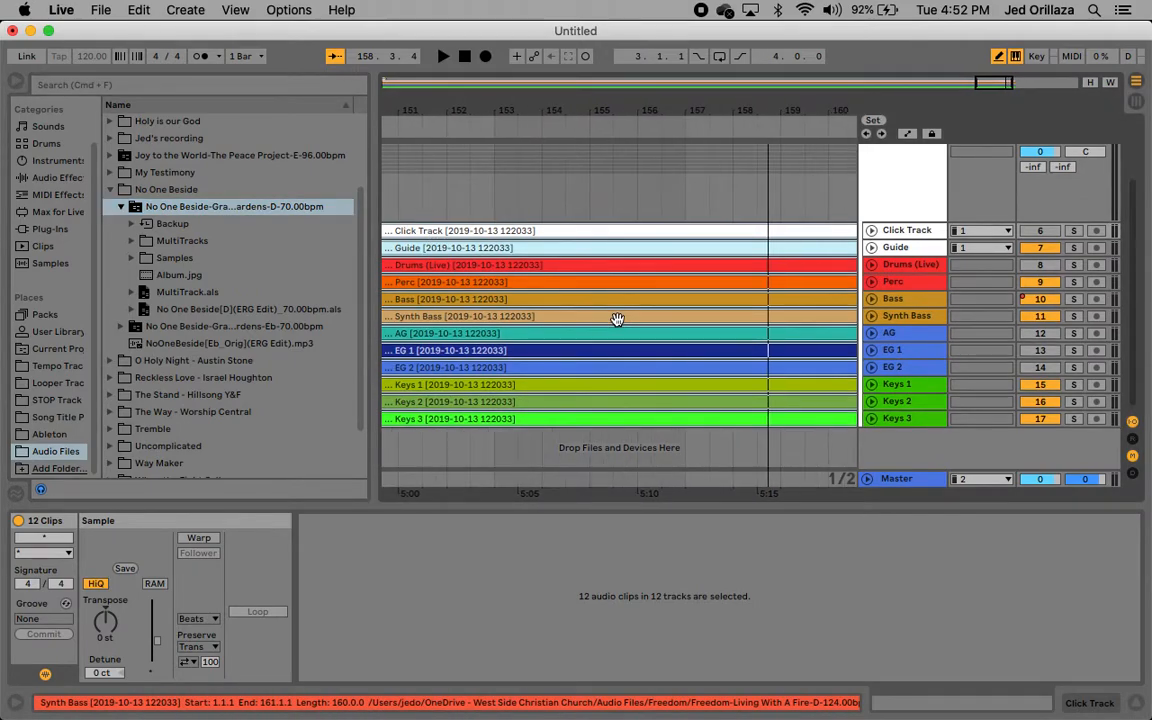
scroll(617, 319, "left", 2)
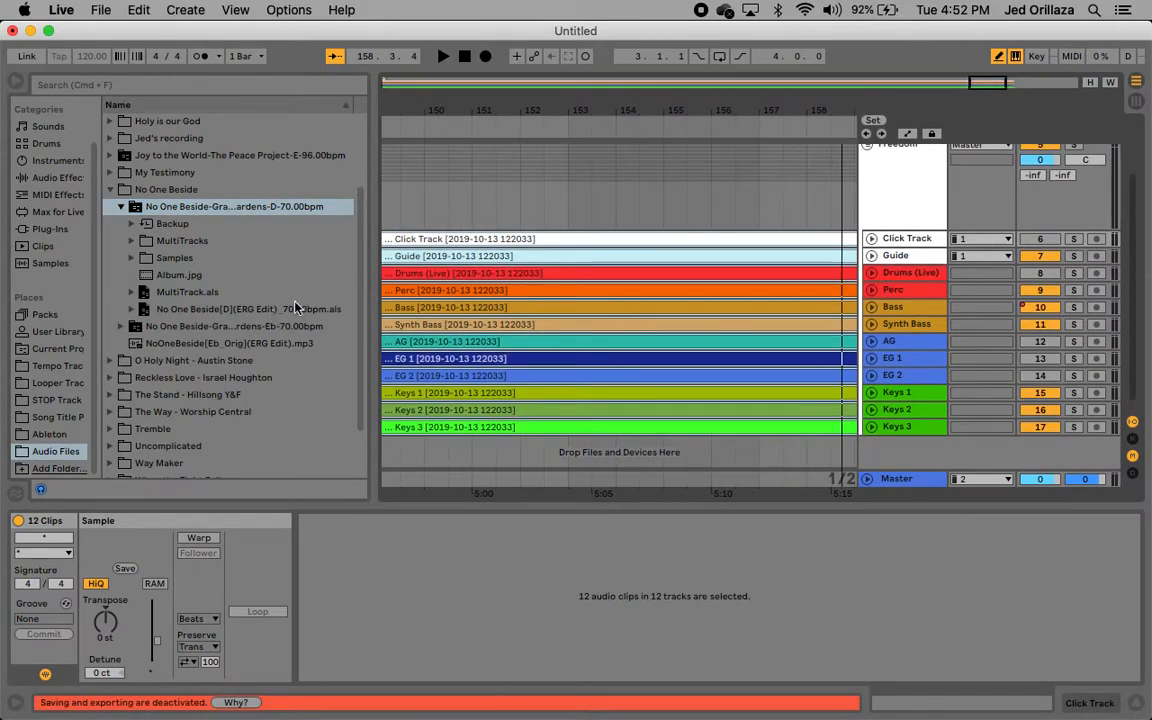
left_click(868, 146)
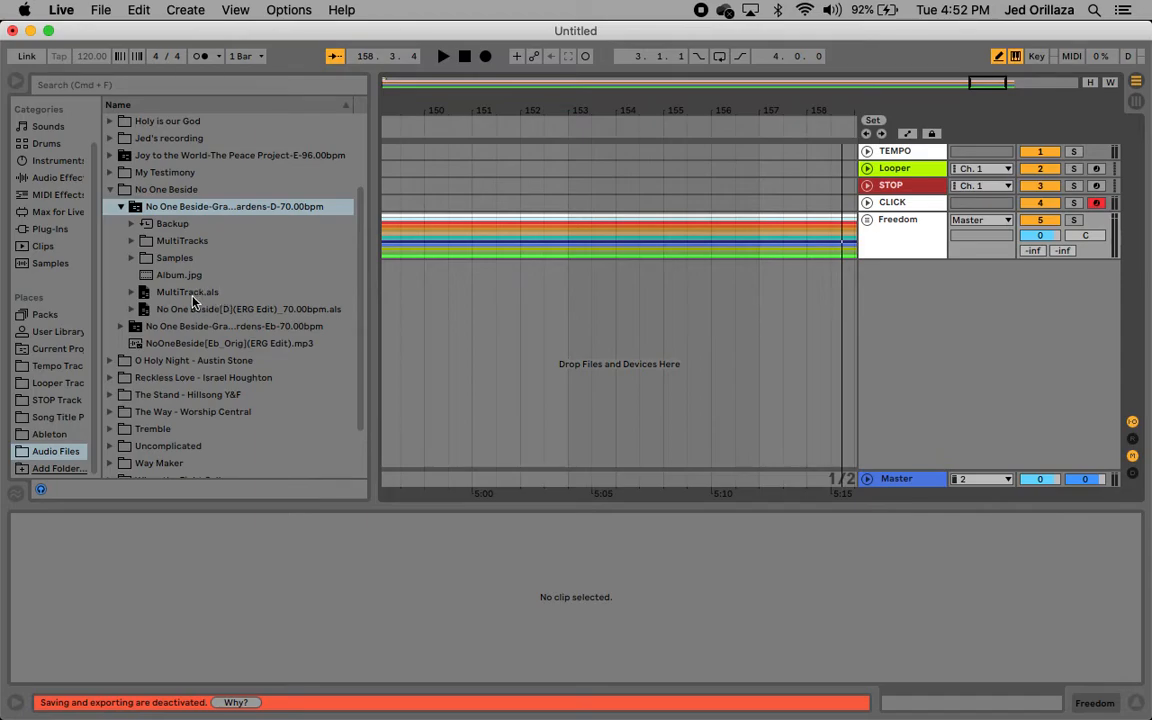
left_click_drag(197, 313, 449, 305)
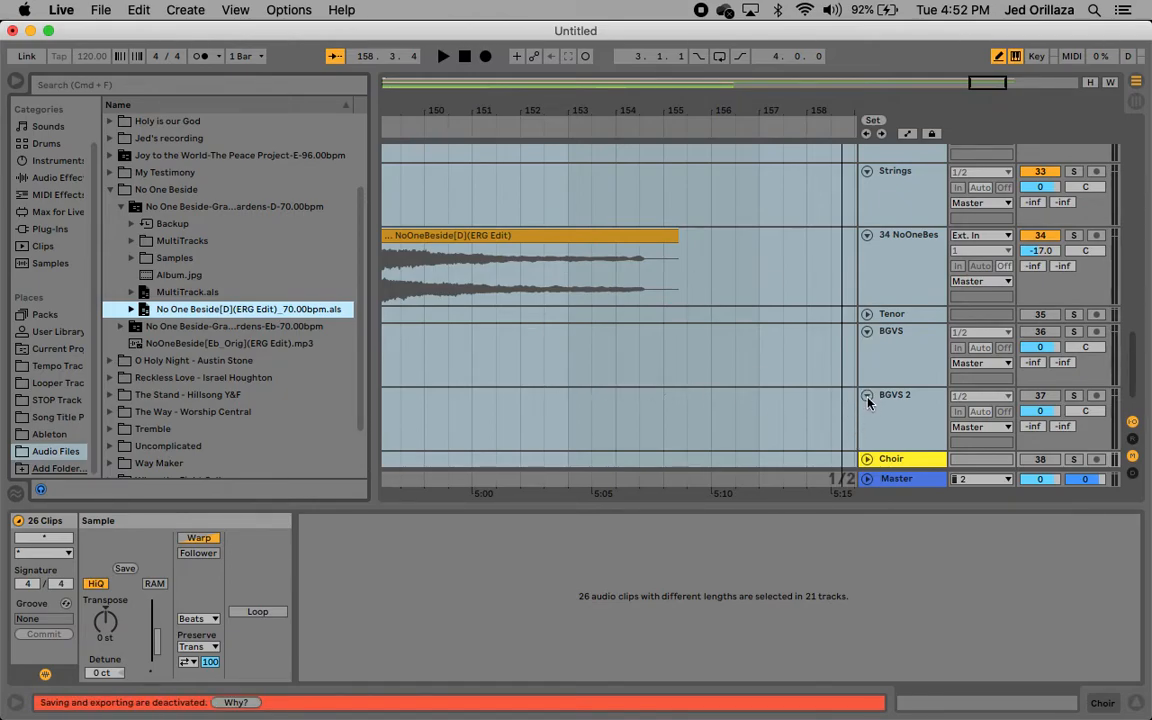
Step: Fold all the imported No One Beside tracks and fit their full length in the arrangement to look over the clips
key("super+z")
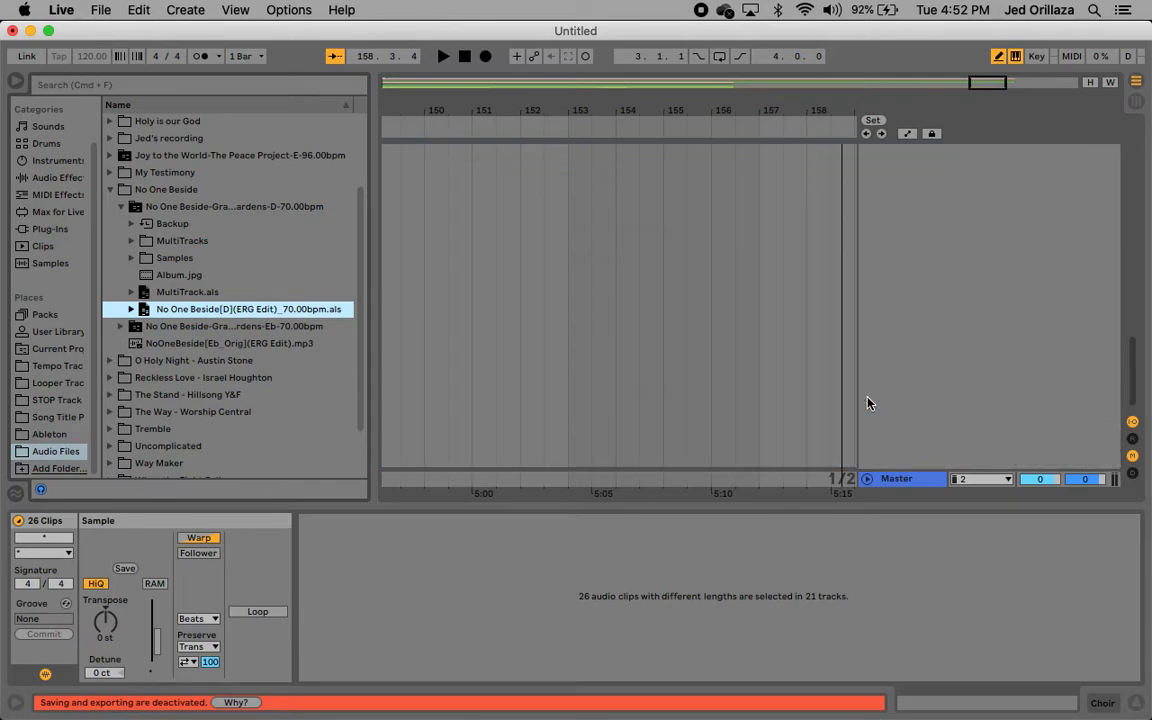
key("super+shift+z")
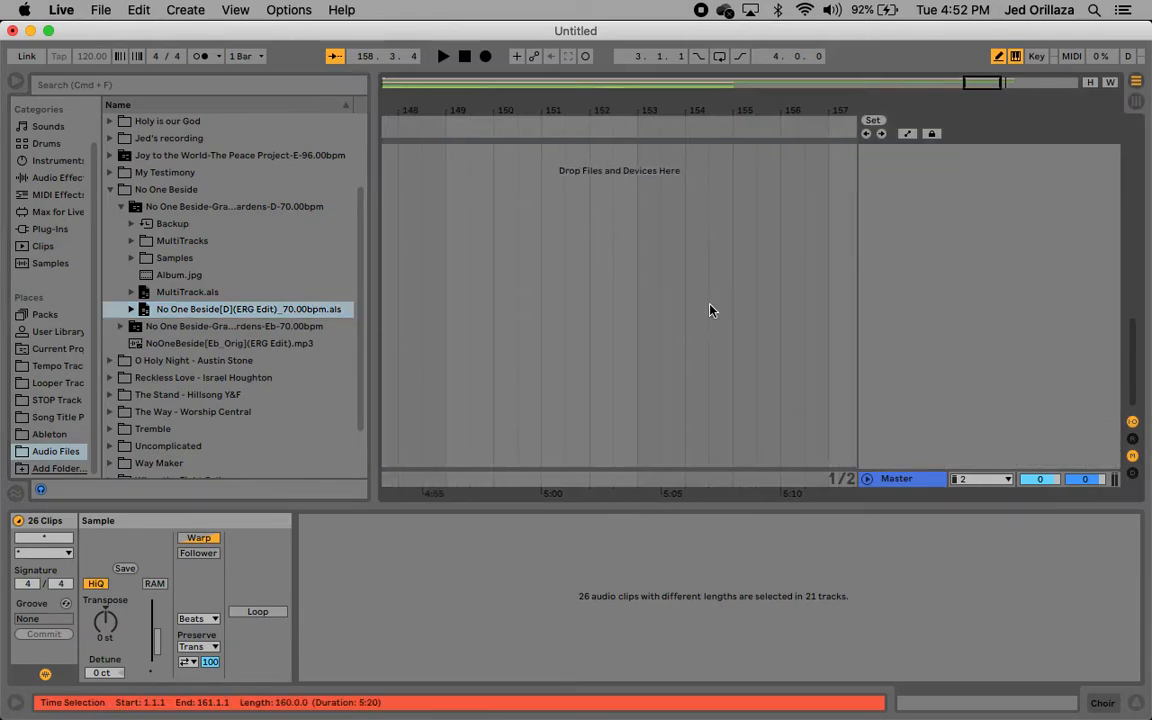
scroll(710, 310, "up", 10)
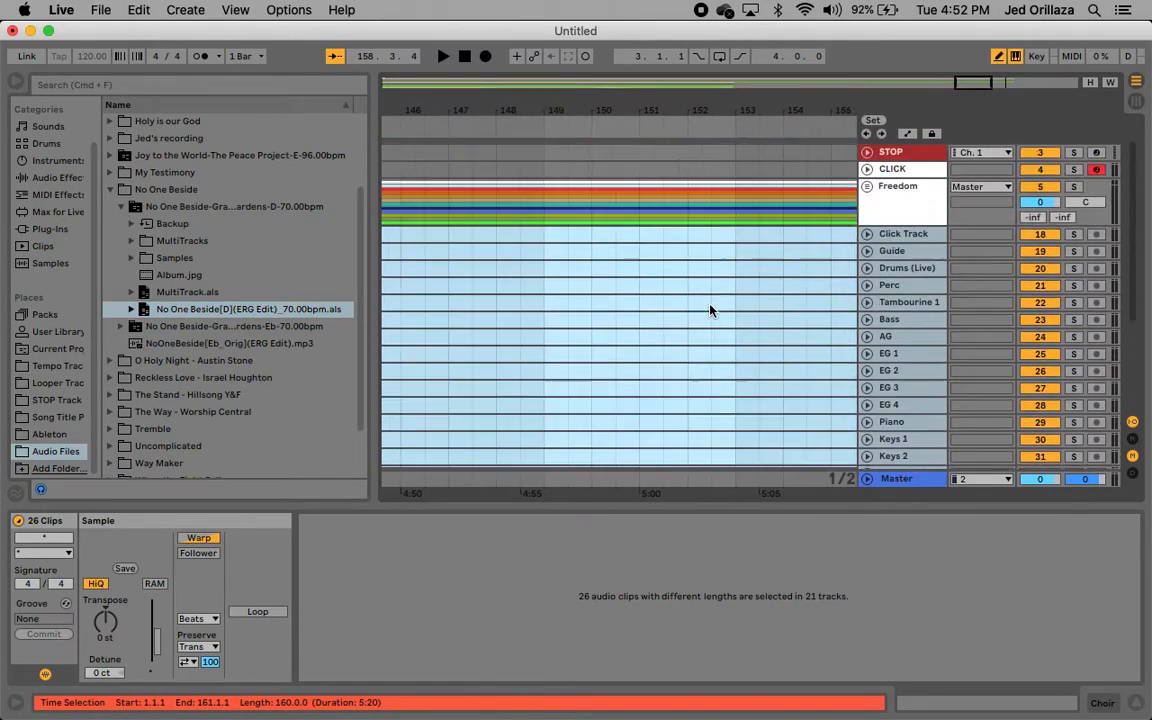
scroll(710, 310, "down", 5)
key("z")
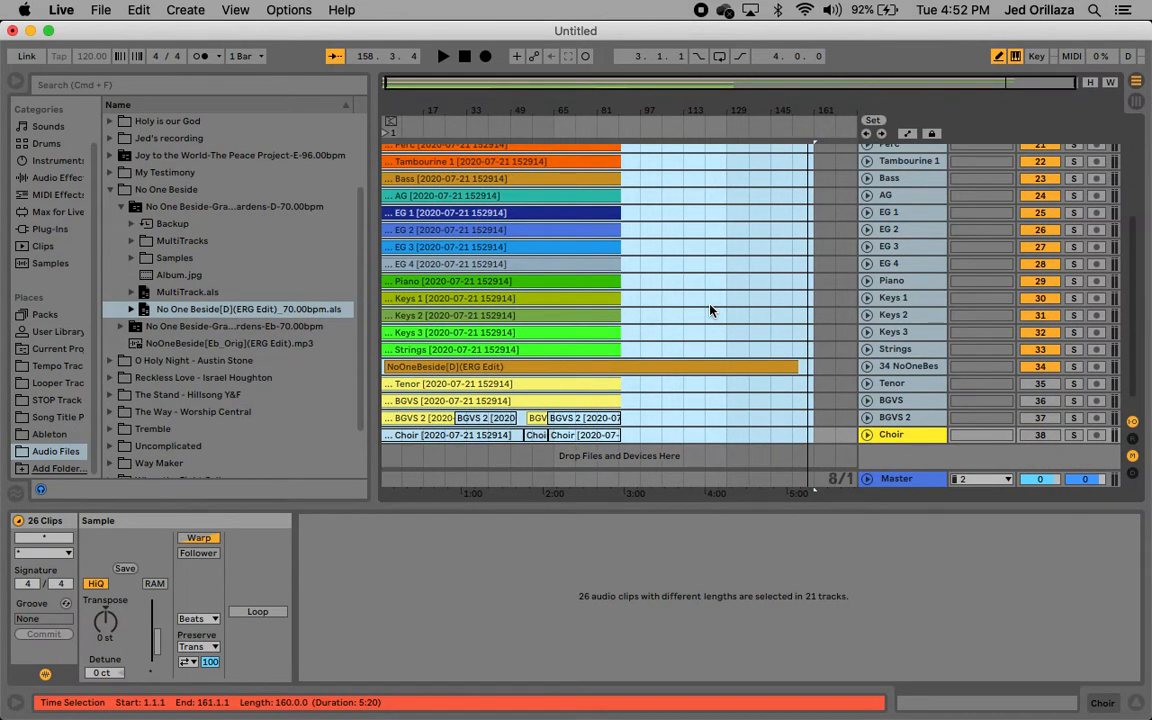
scroll(710, 310, "up", 3)
scroll(710, 310, "up", 2)
scroll(710, 310, "down", 6)
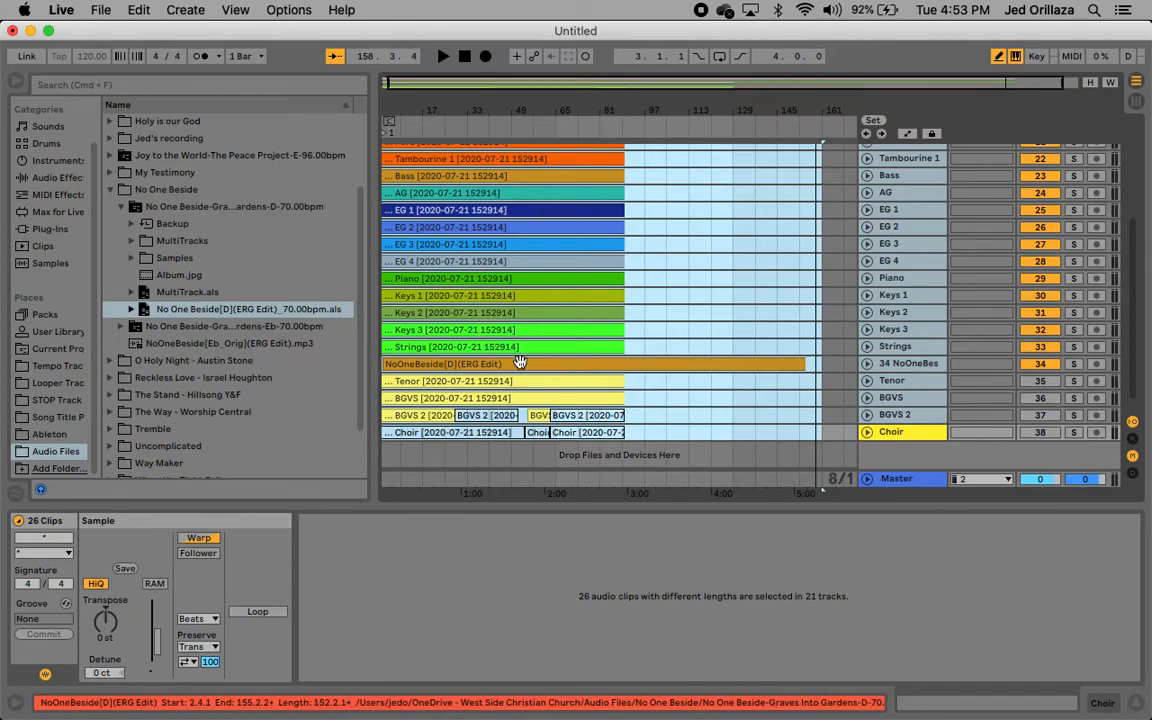
scroll(517, 320, "up", 3)
scroll(522, 360, "down", 3)
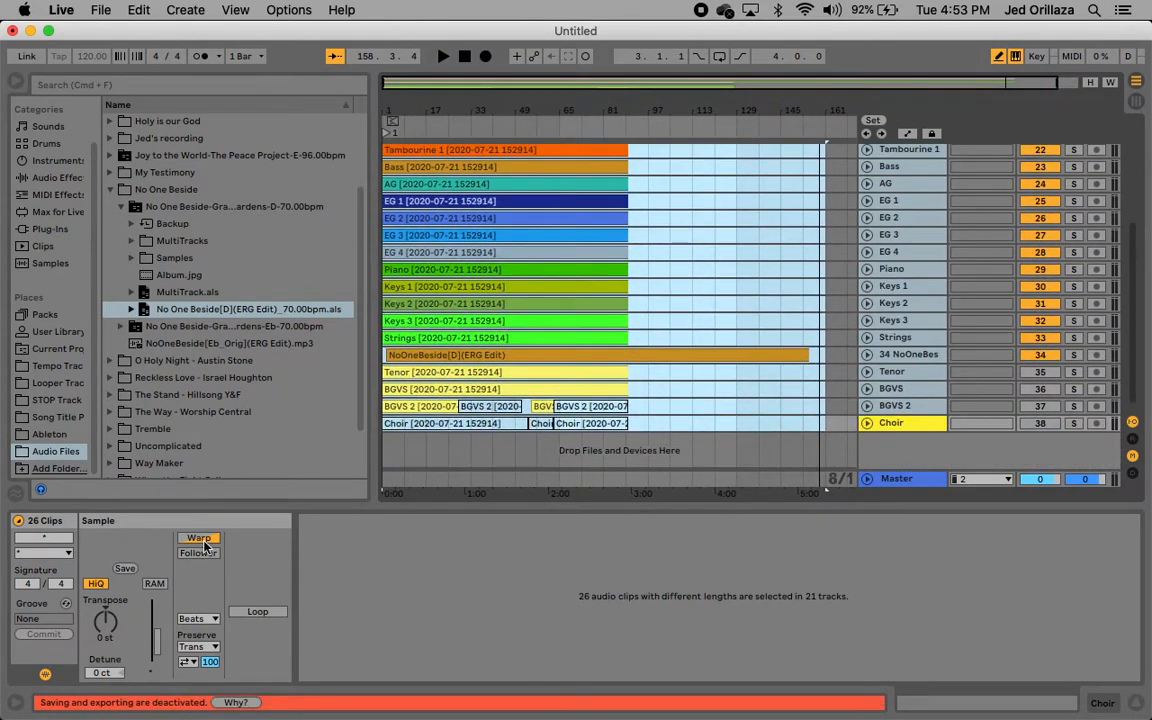
Step: Turn off warping for all the selected No One Beside clips
left_click(199, 539)
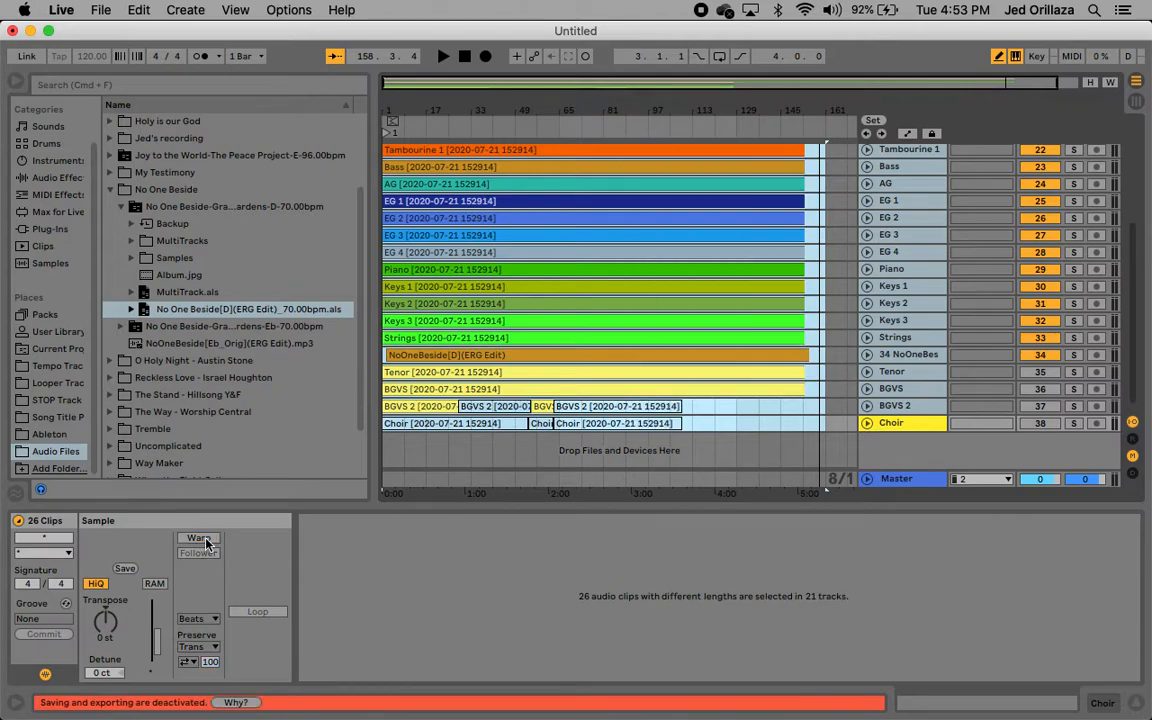
scroll(670, 315, "up", 5)
scroll(670, 315, "down", 3)
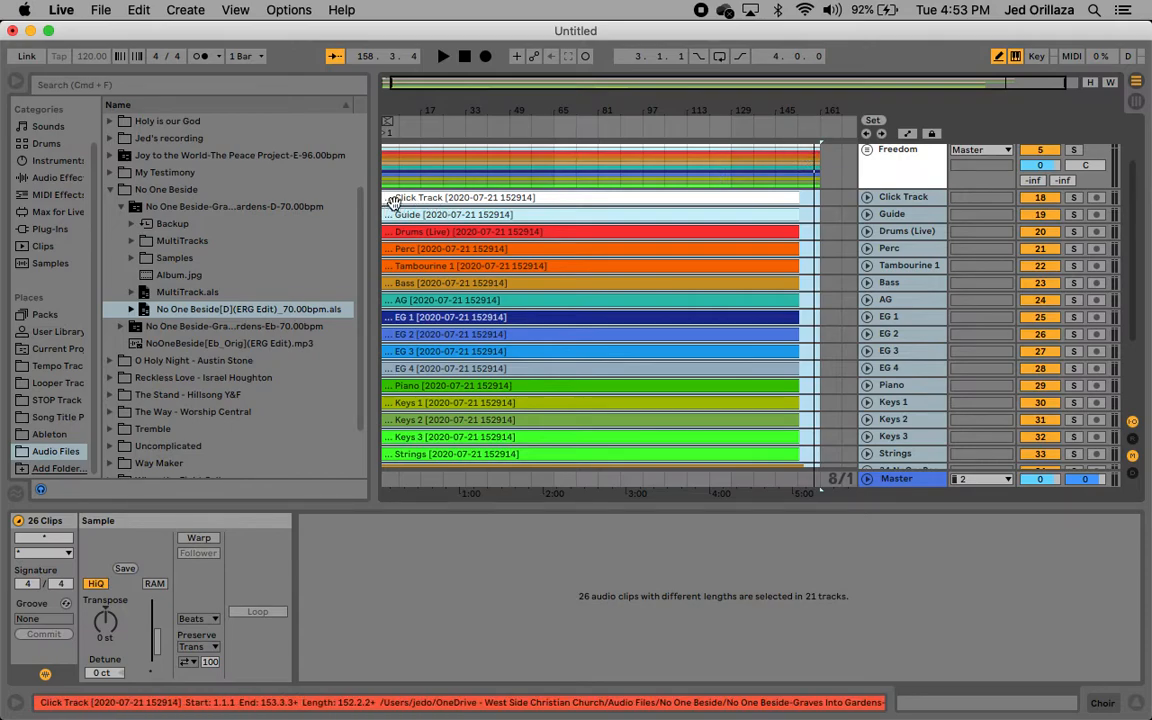
Step: Move the No One Beside clips to start at bar 157, overlapping the end of Freedom, and set their gain to 0.00 dB
left_click_drag(394, 199, 793, 197)
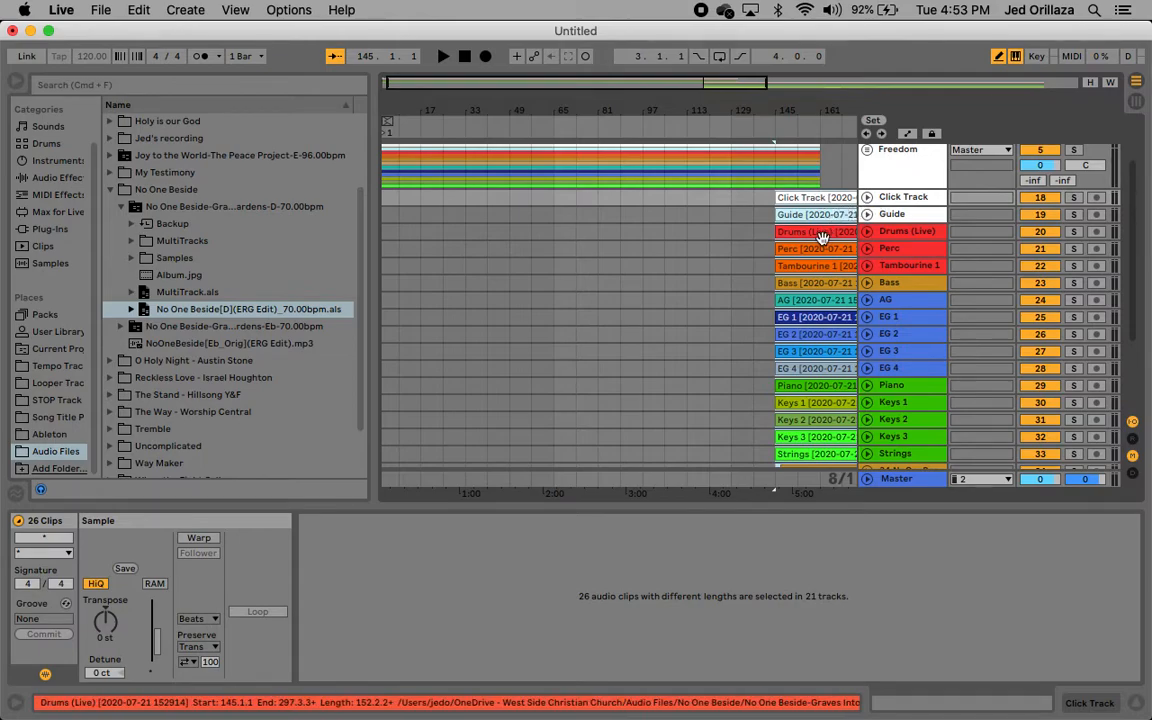
key("z")
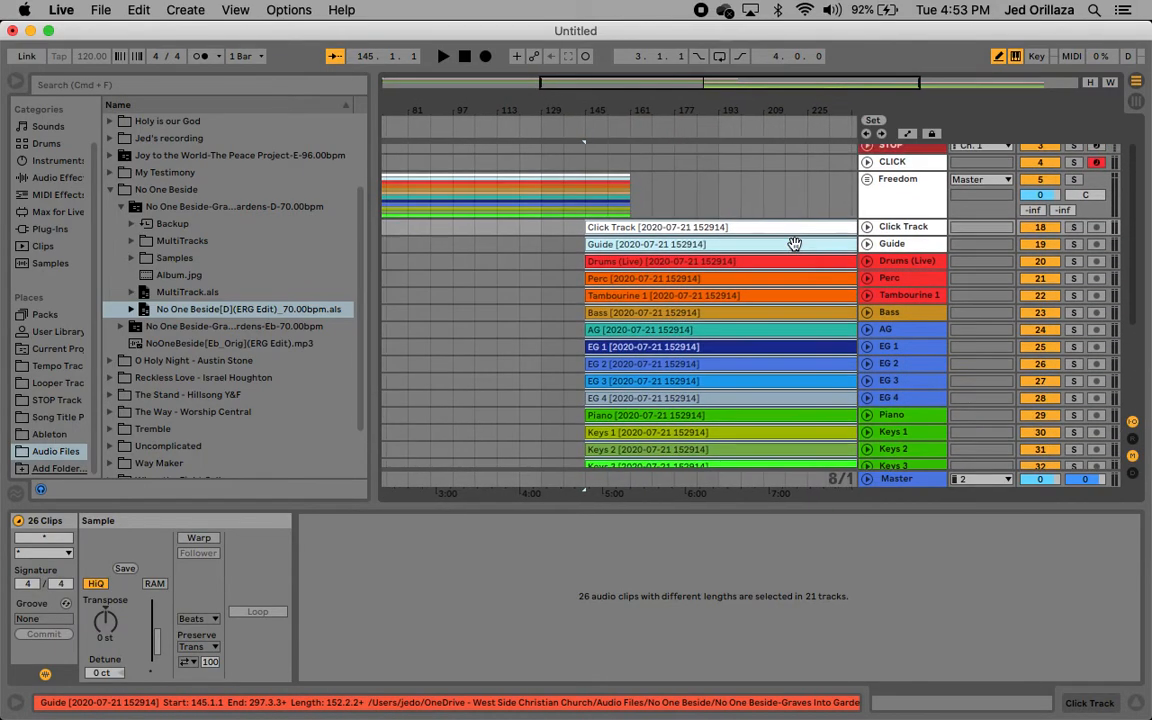
scroll(794, 243, "up", 3)
scroll(794, 243, "left", 5)
scroll(794, 243, "up", 1)
scroll(794, 243, "left", 4)
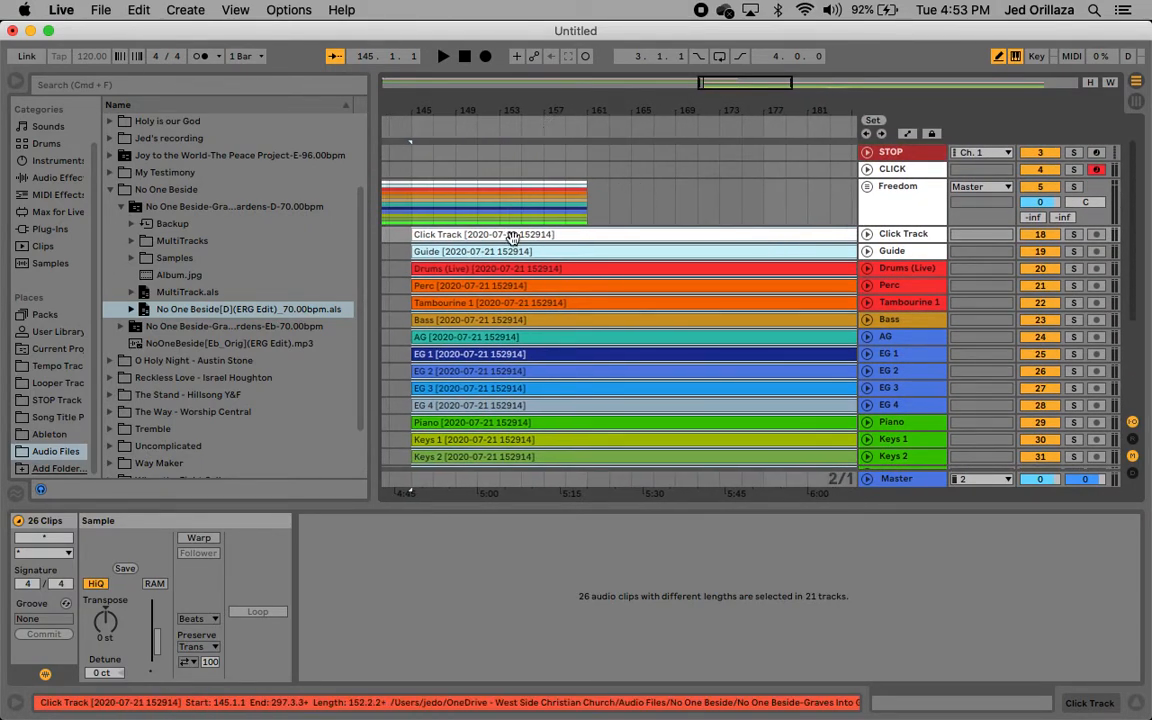
left_click_drag(512, 236, 643, 234)
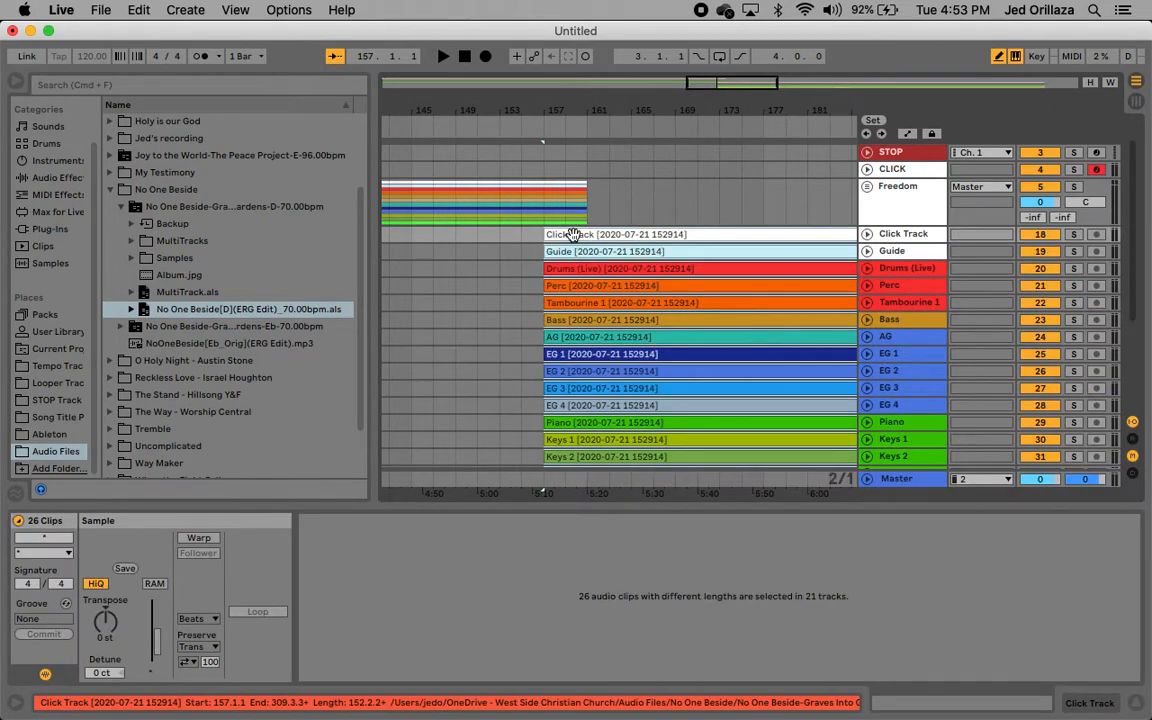
left_click(151, 674)
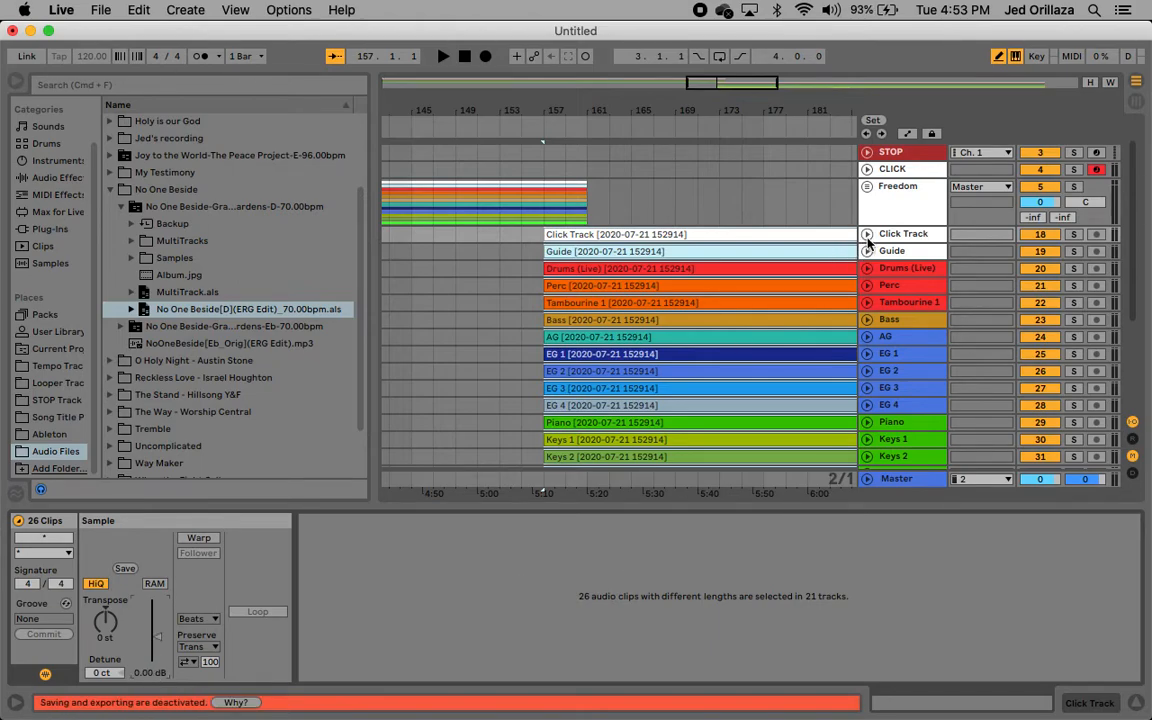
Step: Route the No One Beside Click Track and Guide to external output 1, then fold both tracks again
left_click(867, 234)
left_click(867, 298)
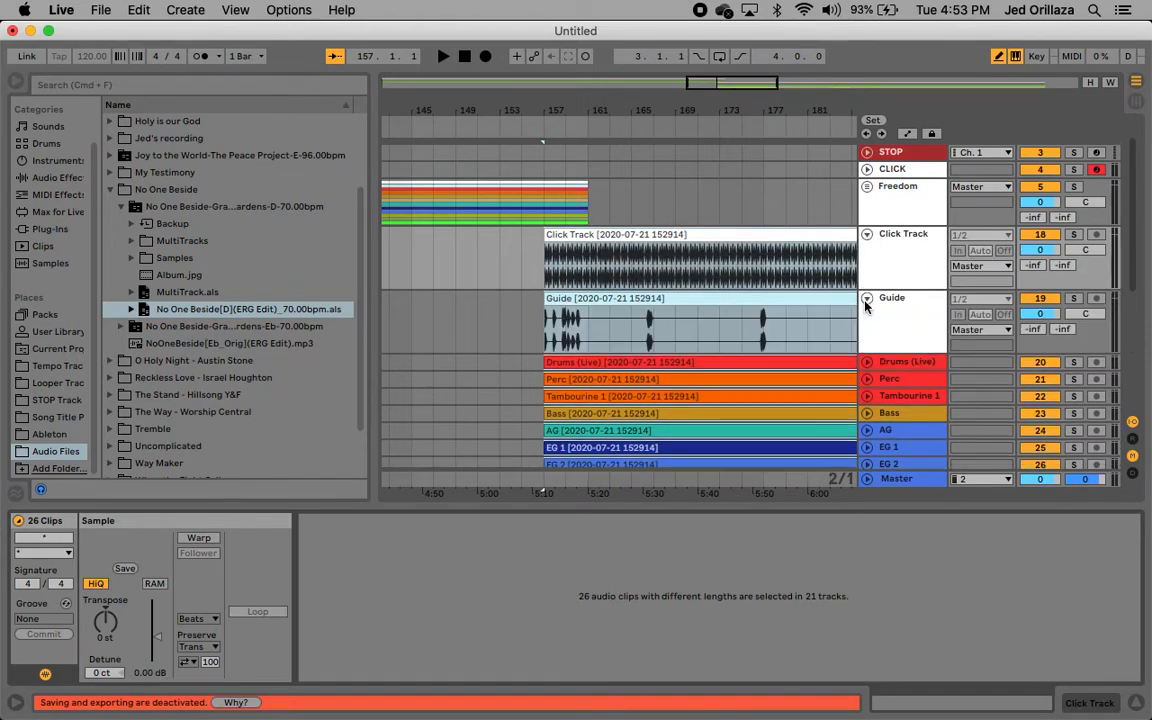
left_click(980, 330)
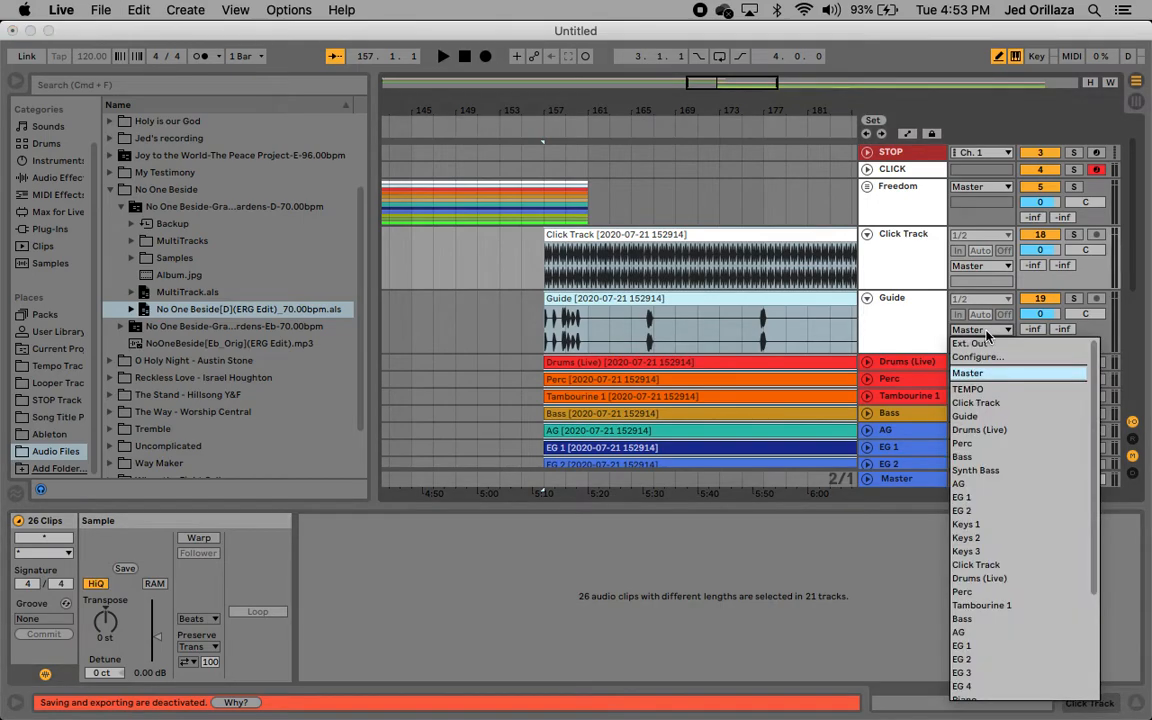
left_click(984, 342)
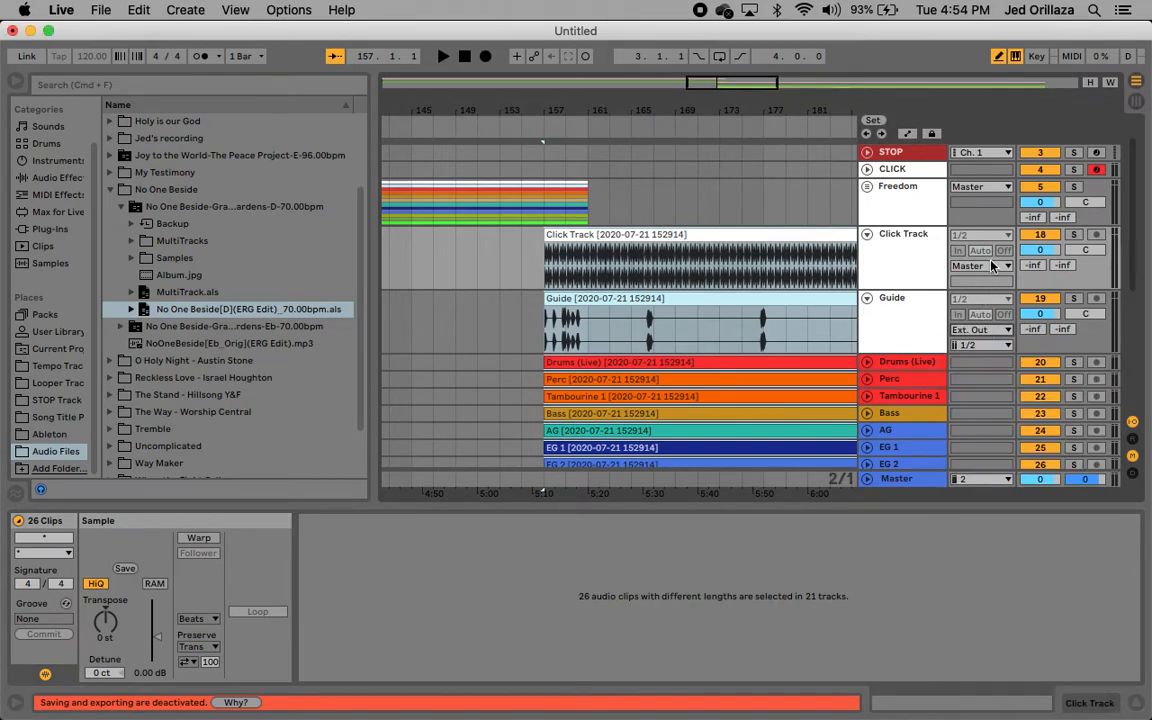
left_click(993, 265)
left_click(987, 285)
left_click(978, 283)
left_click(961, 313)
left_click(973, 348)
left_click(972, 372)
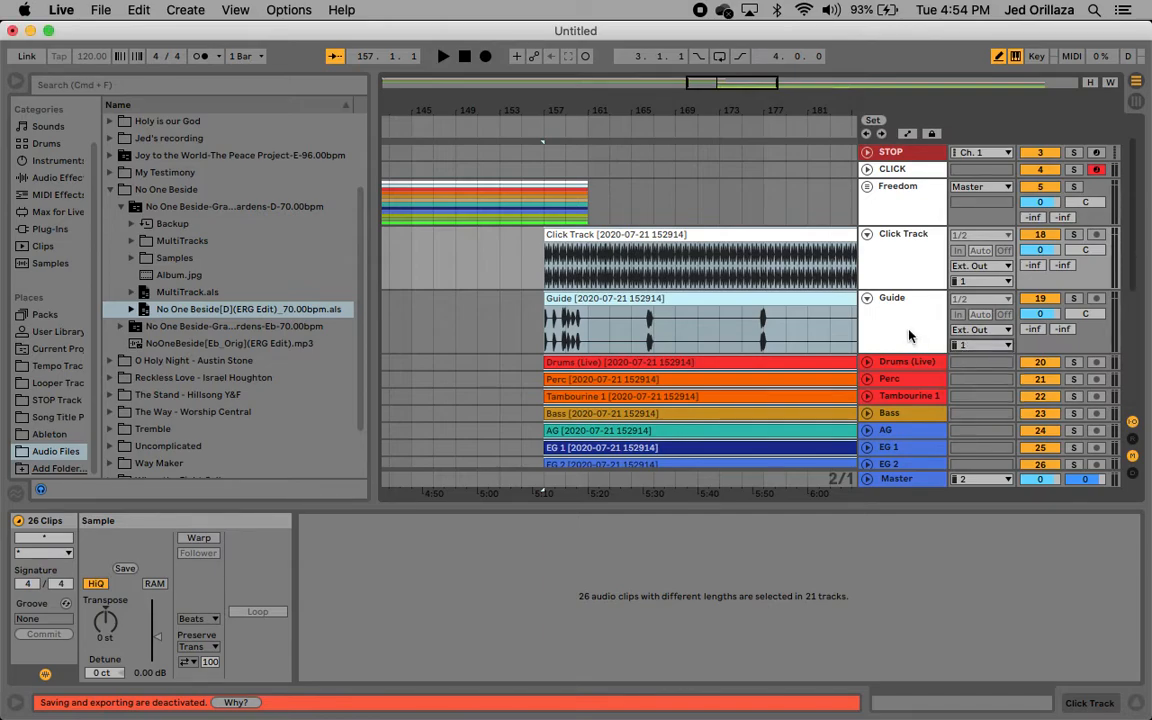
left_click(867, 298)
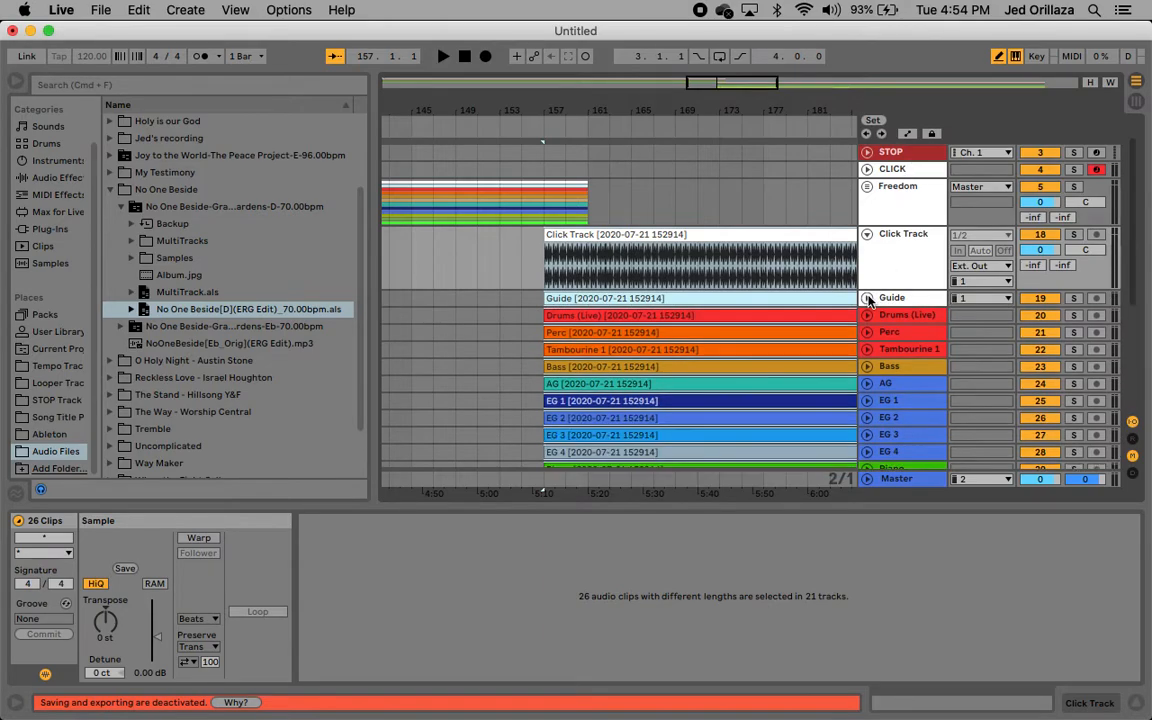
left_click(866, 236)
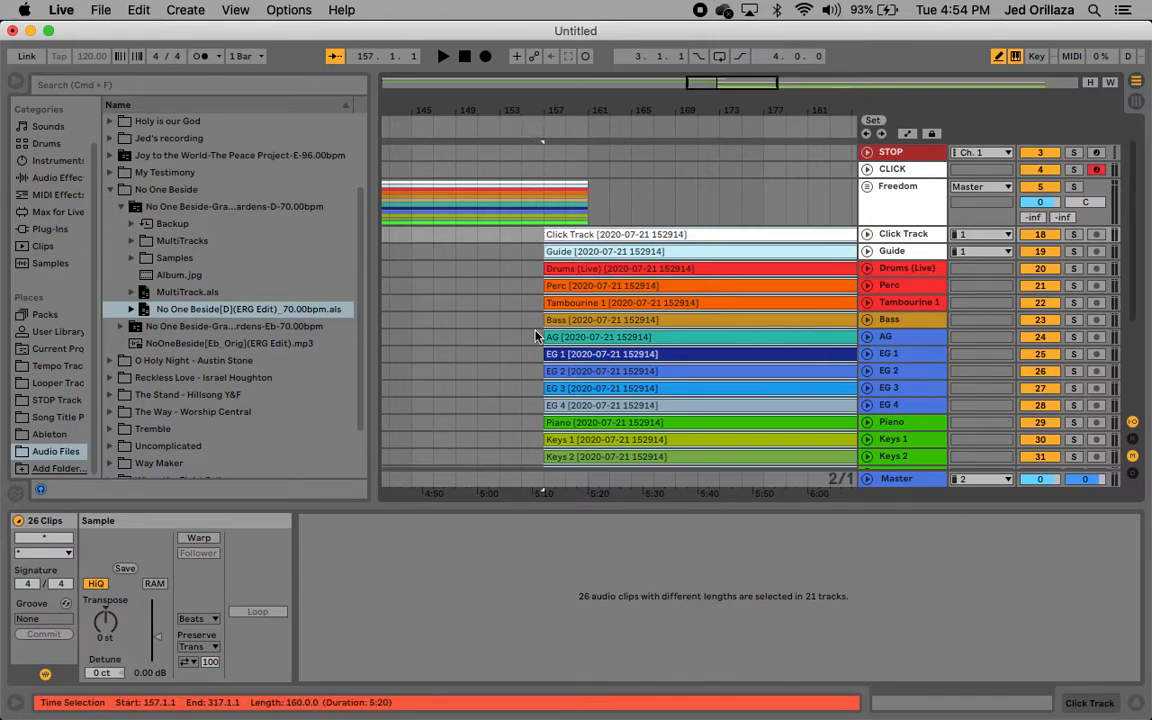
Step: Play the transition from Freedom into No One Beside from about bar 155, then stop playback
scroll(537, 337, "up", 5)
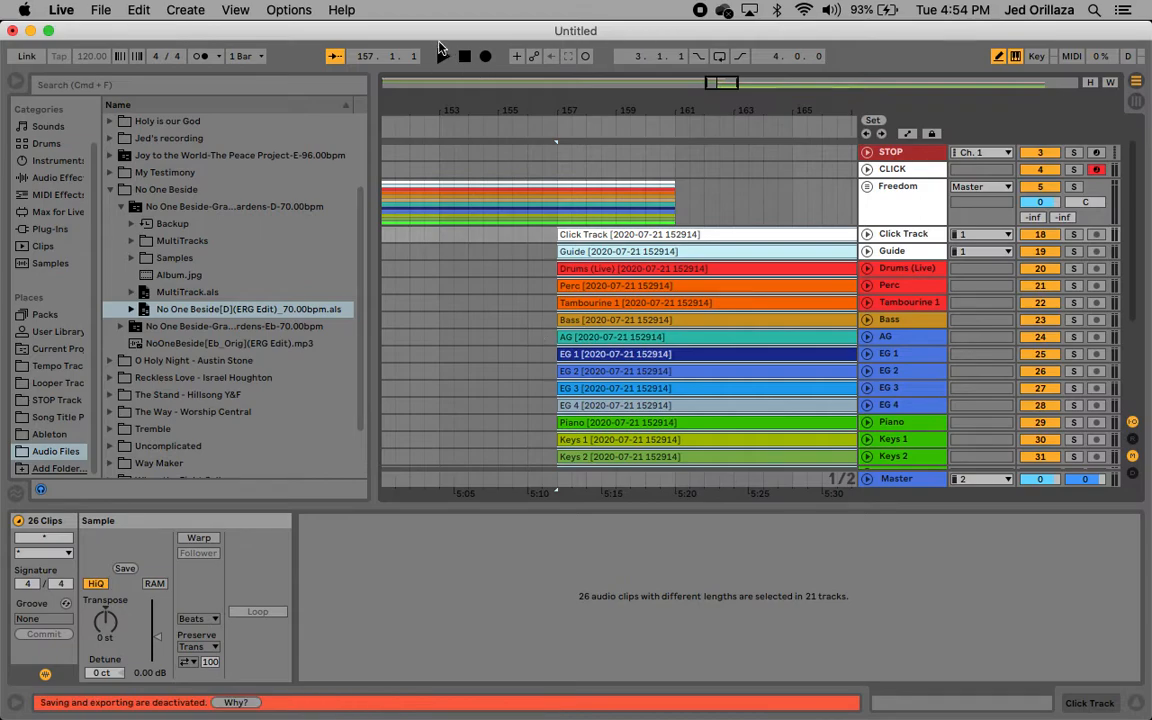
left_click(495, 127)
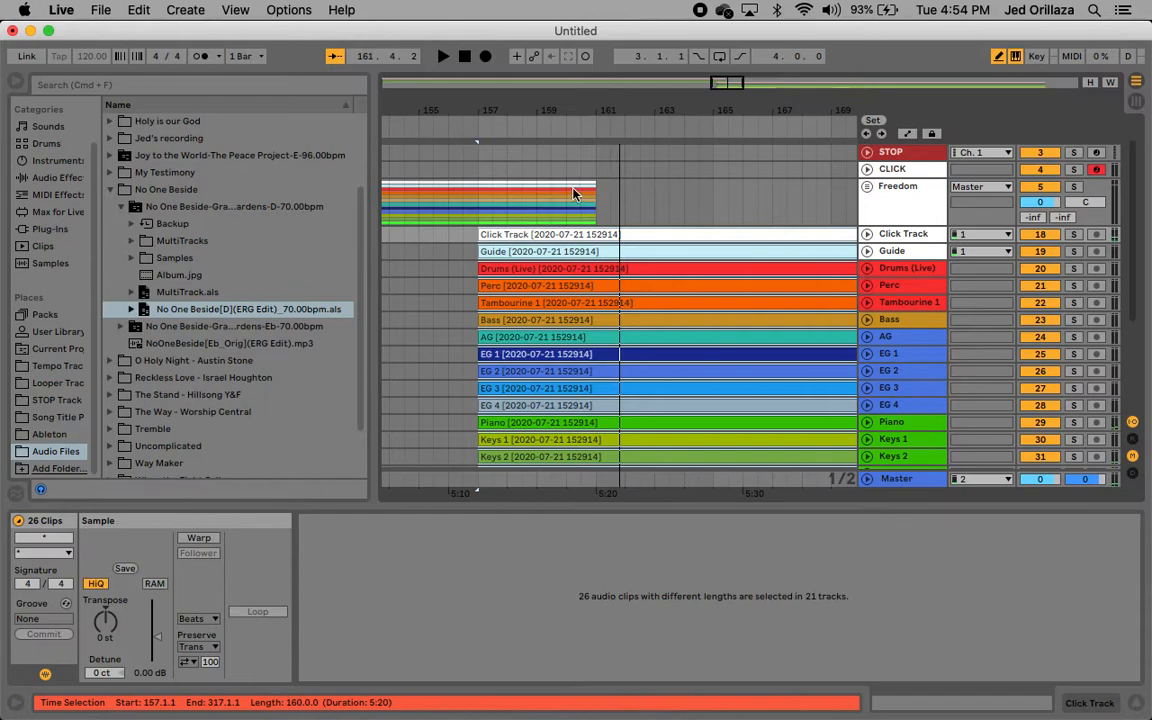
Step: Unfold the Freedom group and set a selection at bar 161 spanning its tracks from Click Track to Keys 3
left_click(867, 189)
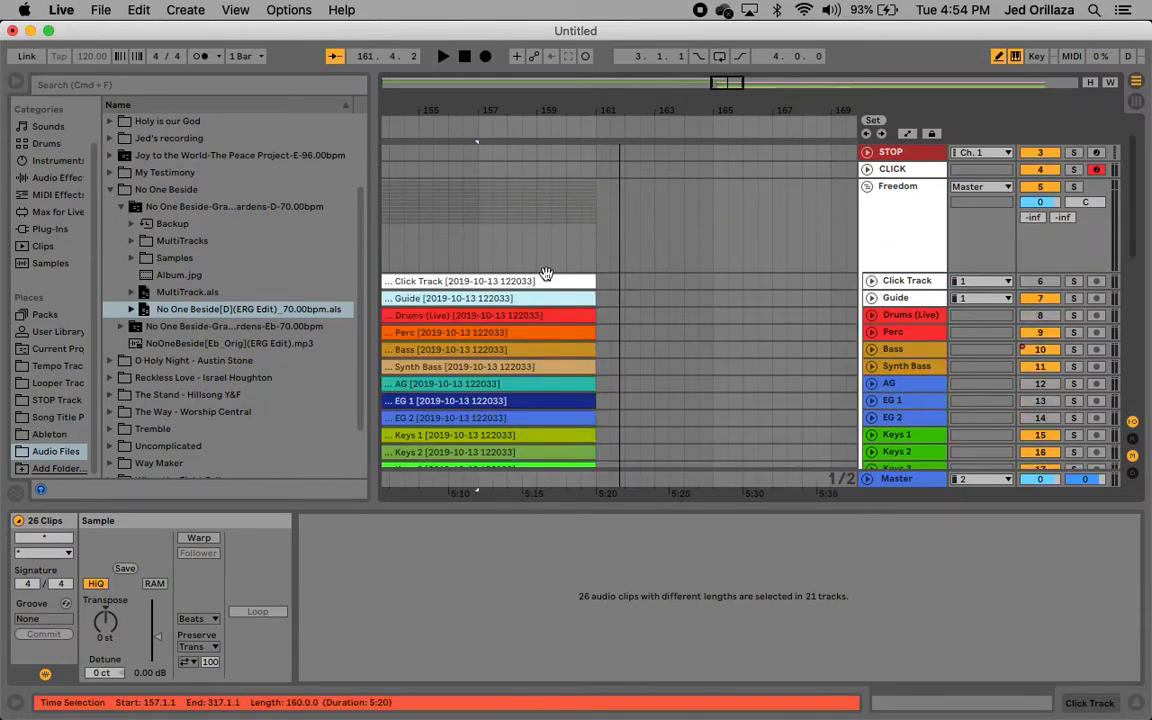
left_click(604, 286)
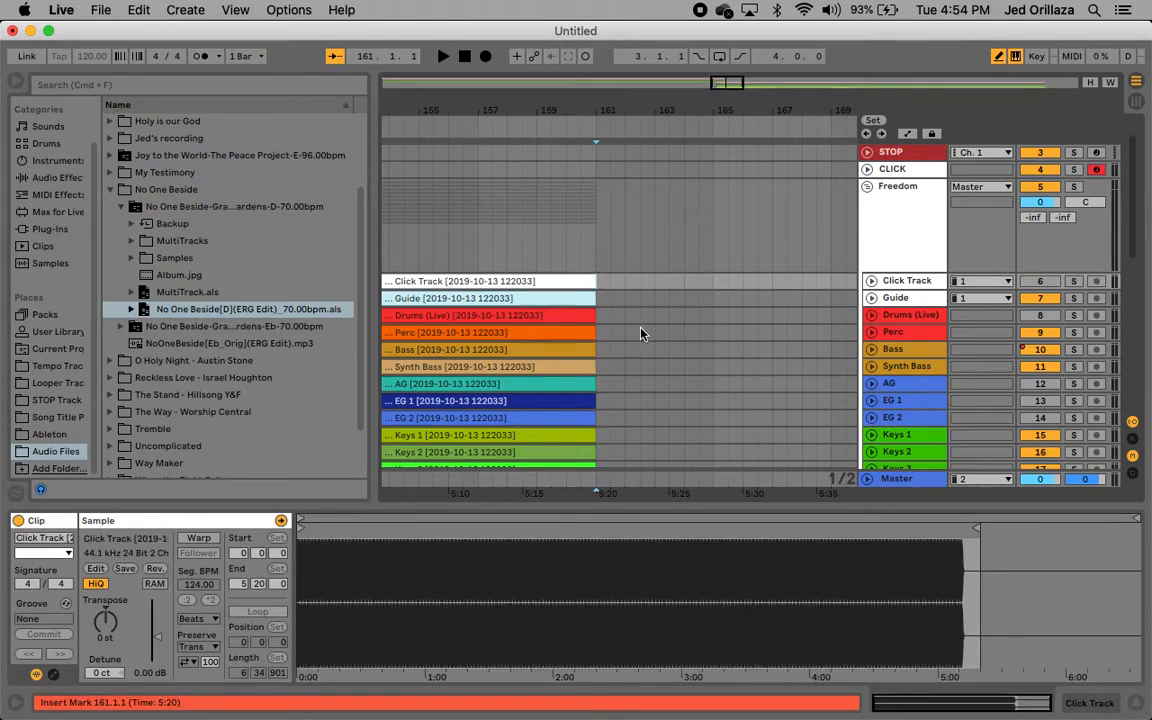
key("shift+Down")
key("shift+Down")
key("shift+Down")
key("shift+Down")
key("shift+Down")
key("shift+Down")
key("shift+Down")
key("shift+Down")
key("shift+Down")
key("shift+Down")
key("shift+Down")
key("shift+Down")
key("shift+Down")
key("shift+Up")
key("shift+Up")
key("shift+Up")
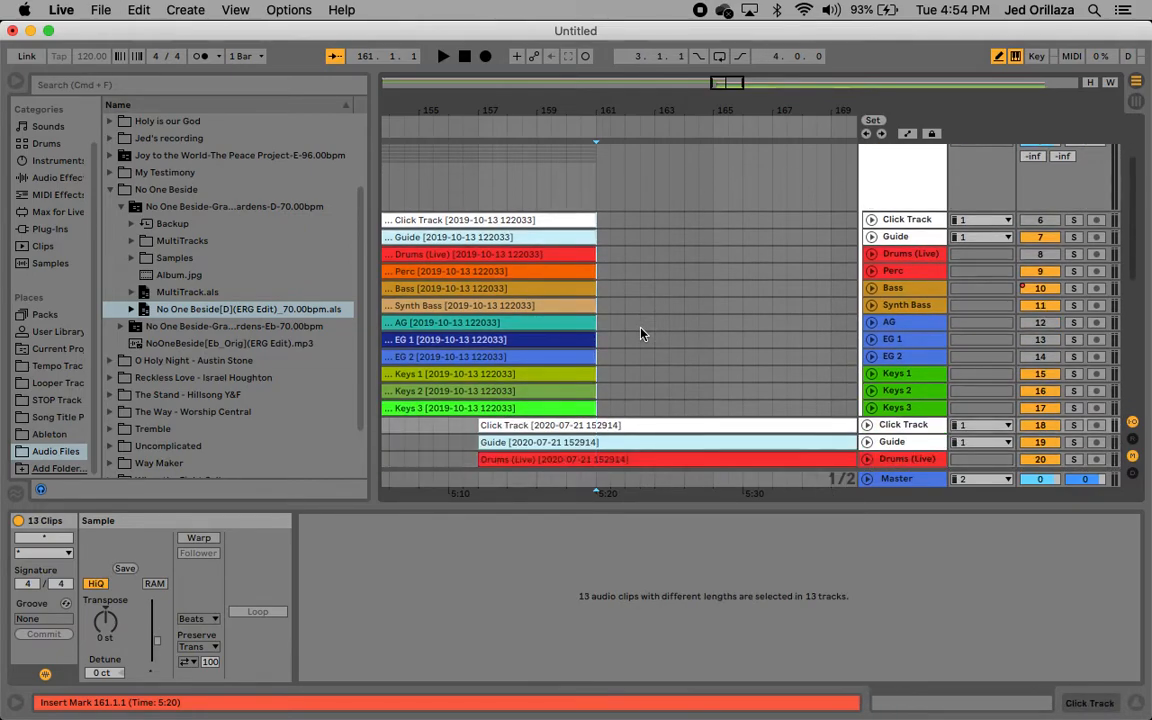
Step: Extend the selection back to bar 153 and create fade-outs on all the Freedom clips over bars 153 to 161
key("shift+Left")
key("shift+Left")
key("shift+Left")
key("shift+Left")
key("shift+Left")
key("shift+Left")
key("shift+Left")
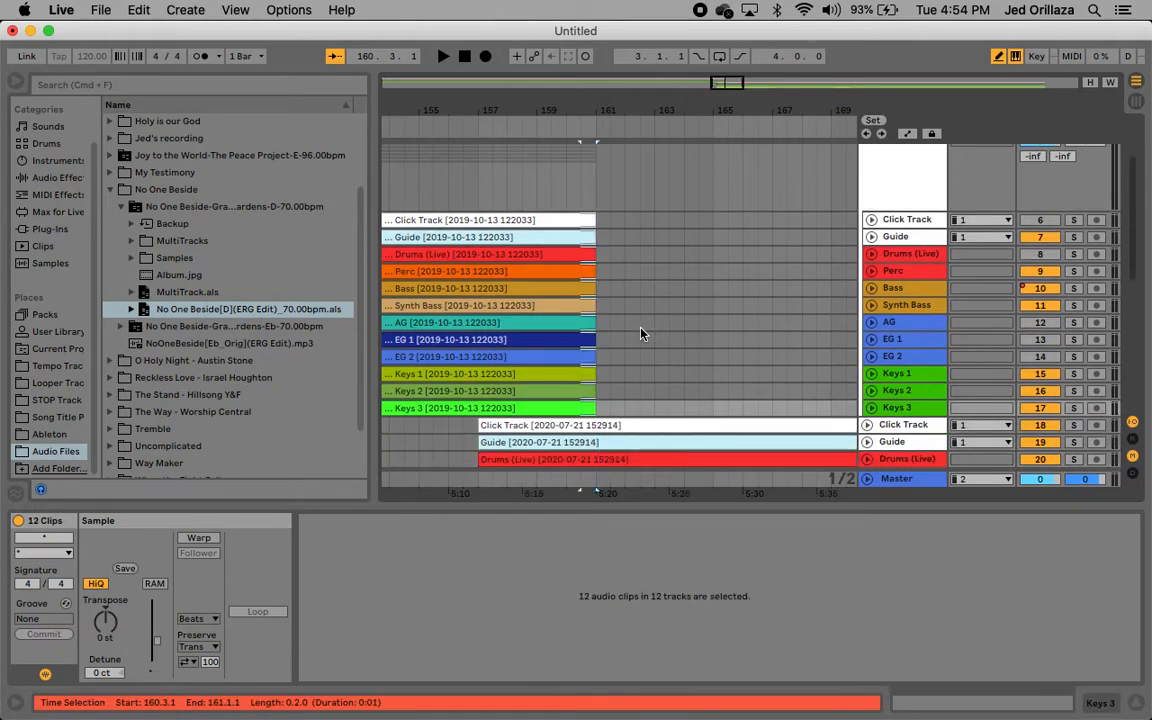
key("shift+Left")
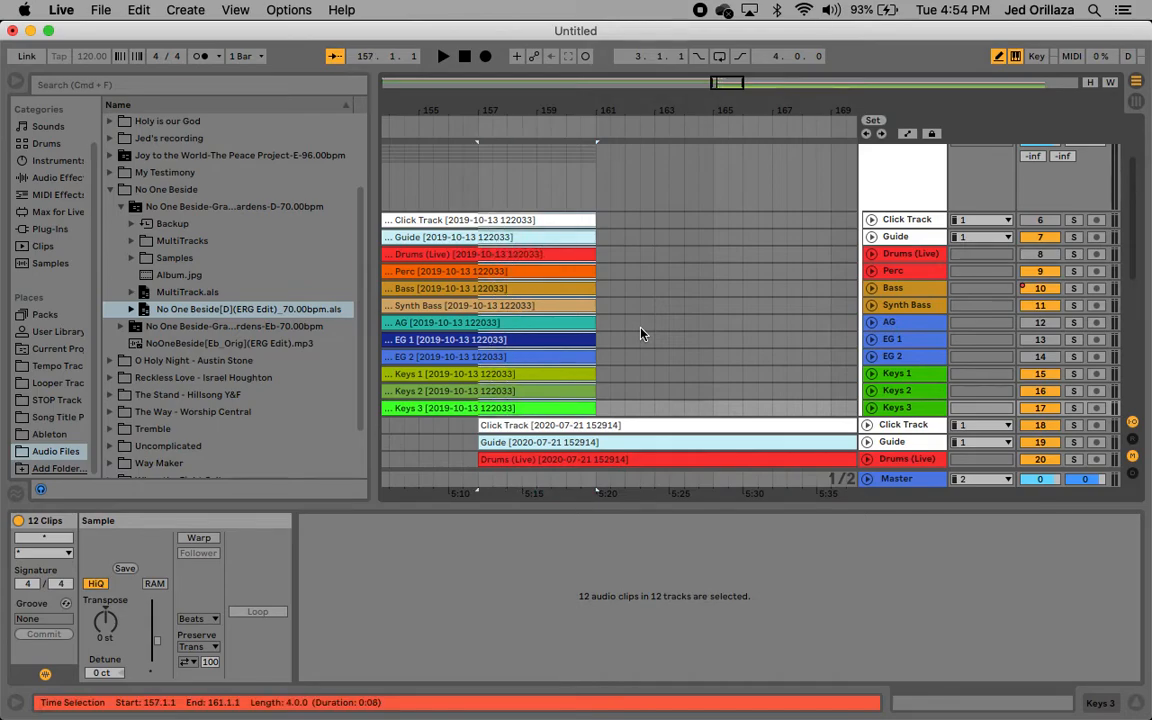
key("shift+Left")
key("shift+Left")
key("shift+Left")
key("shift+Left")
key("shift+Left")
key("shift+Left")
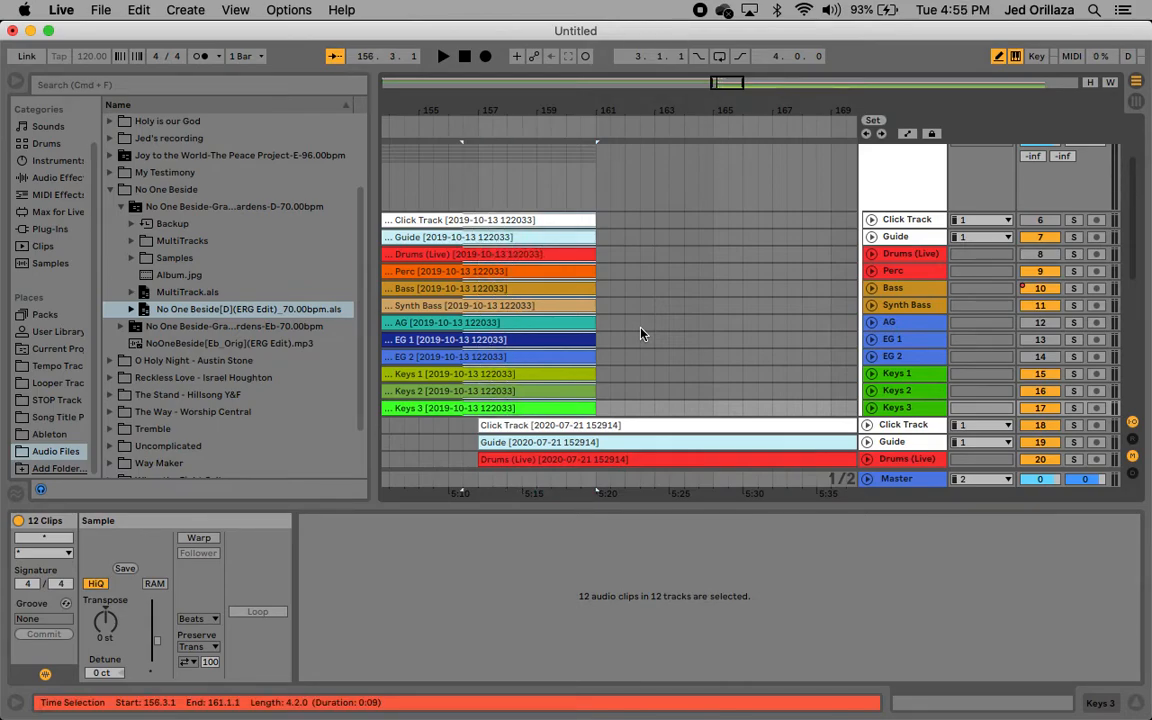
key("shift+Left")
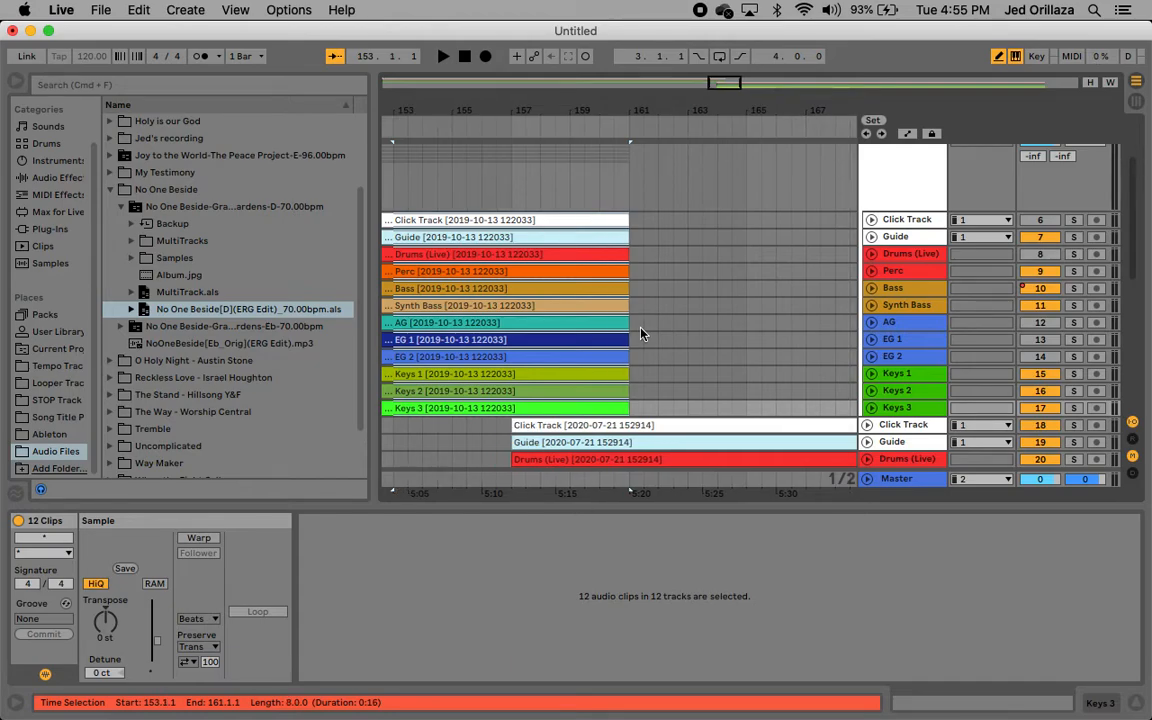
scroll(642, 333, "left", 1)
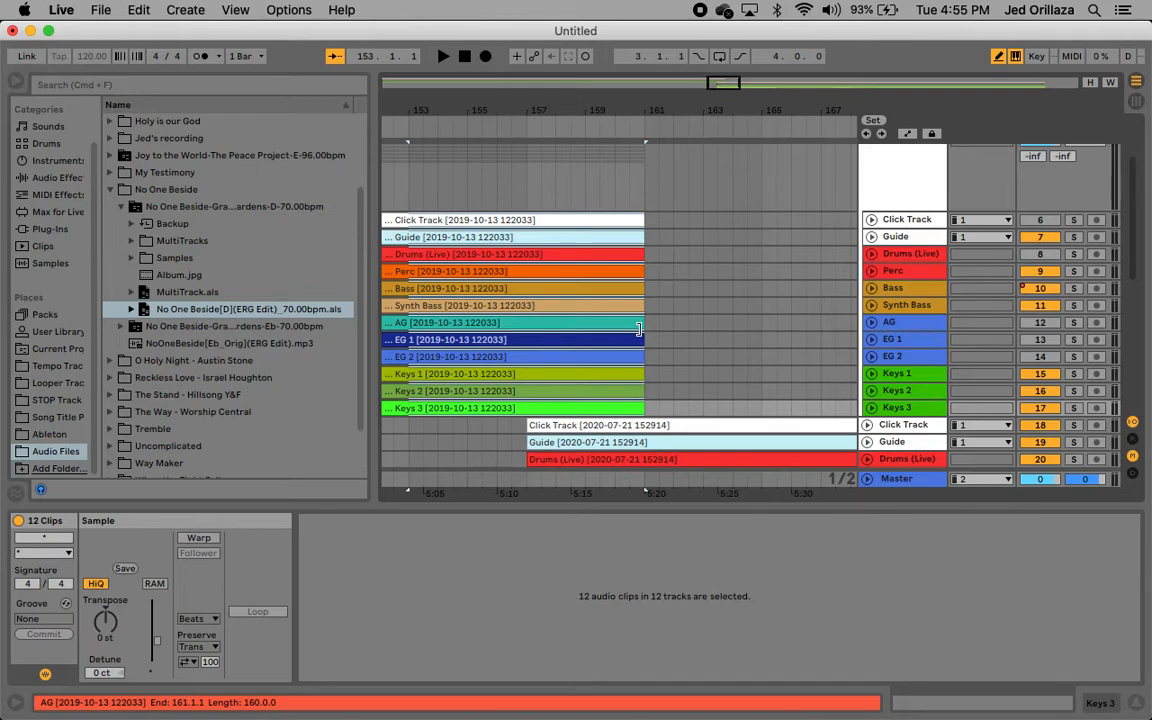
key("shift+Left")
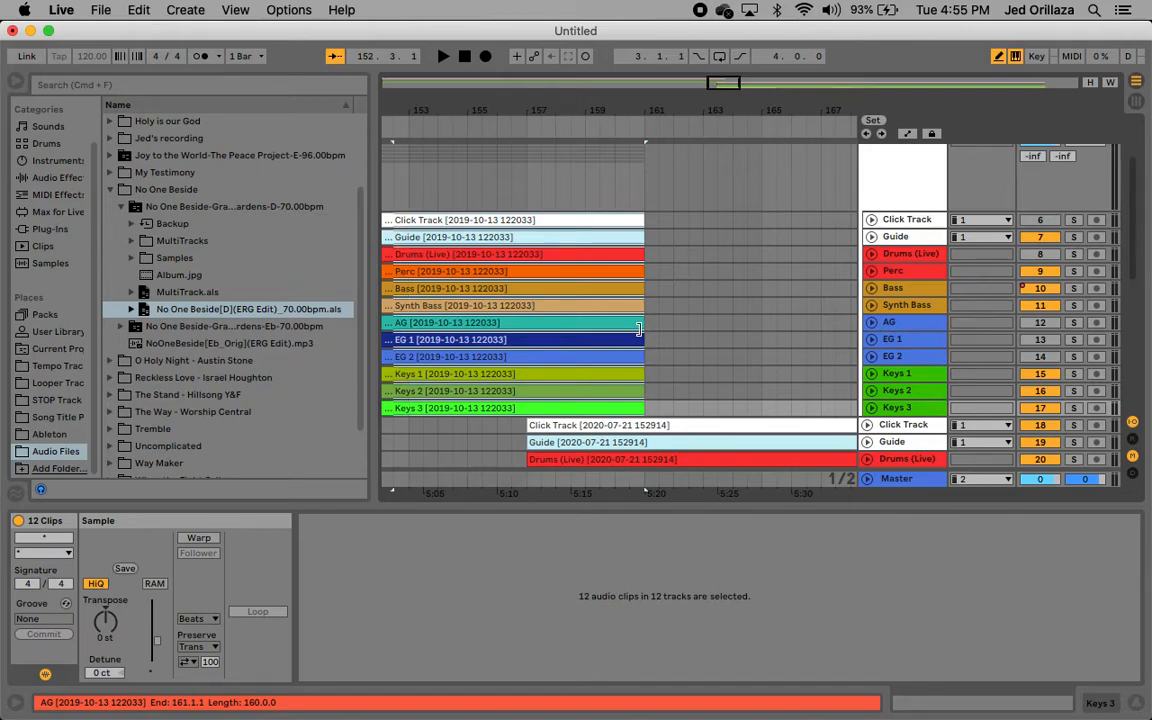
key("shift+Right")
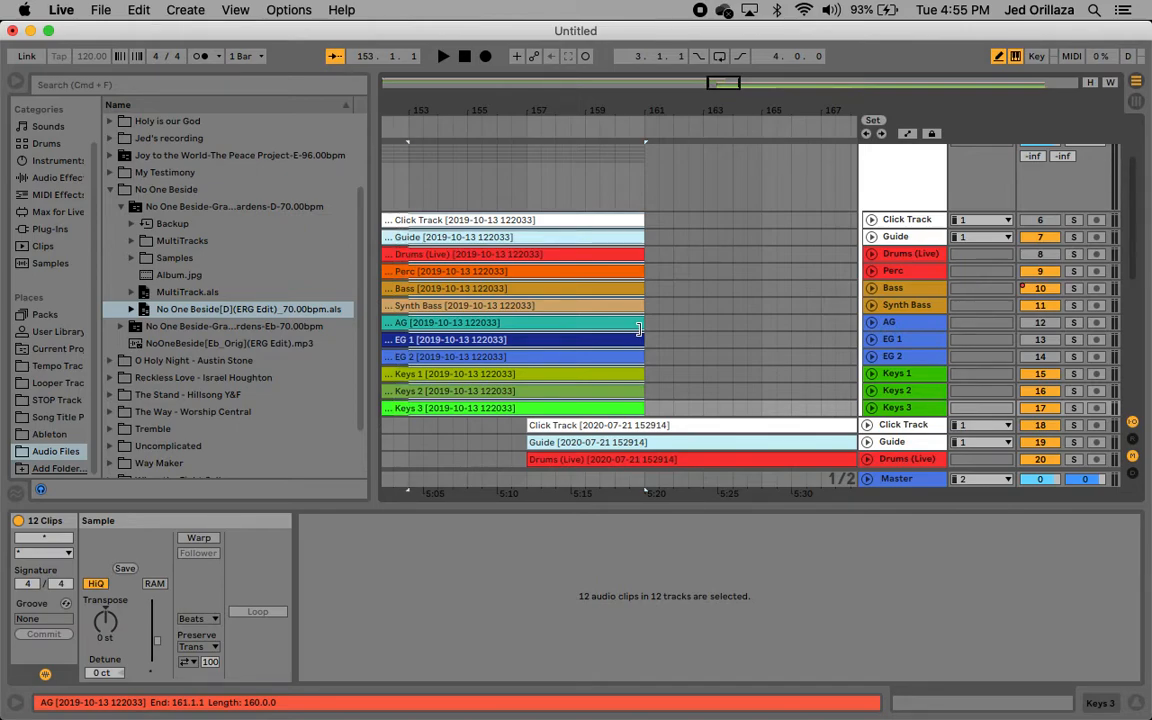
scroll(591, 312, "up", 5)
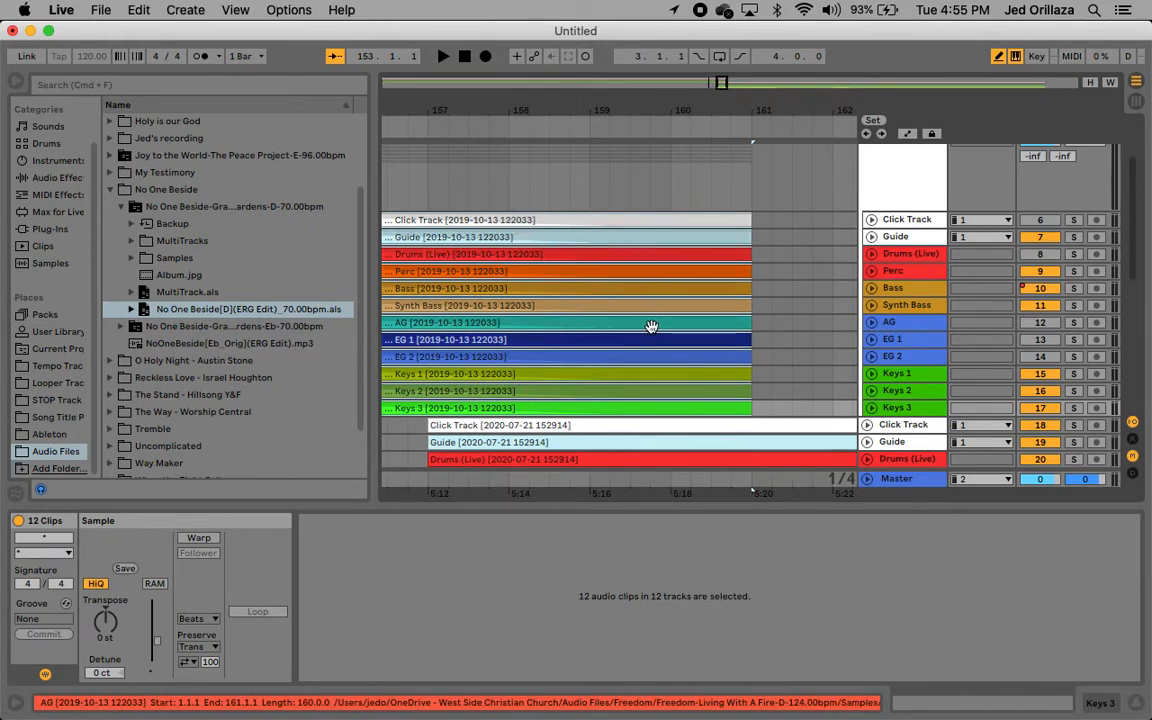
scroll(620, 327, "left", 2)
scroll(652, 327, "down", 1)
scroll(651, 327, "left", 2)
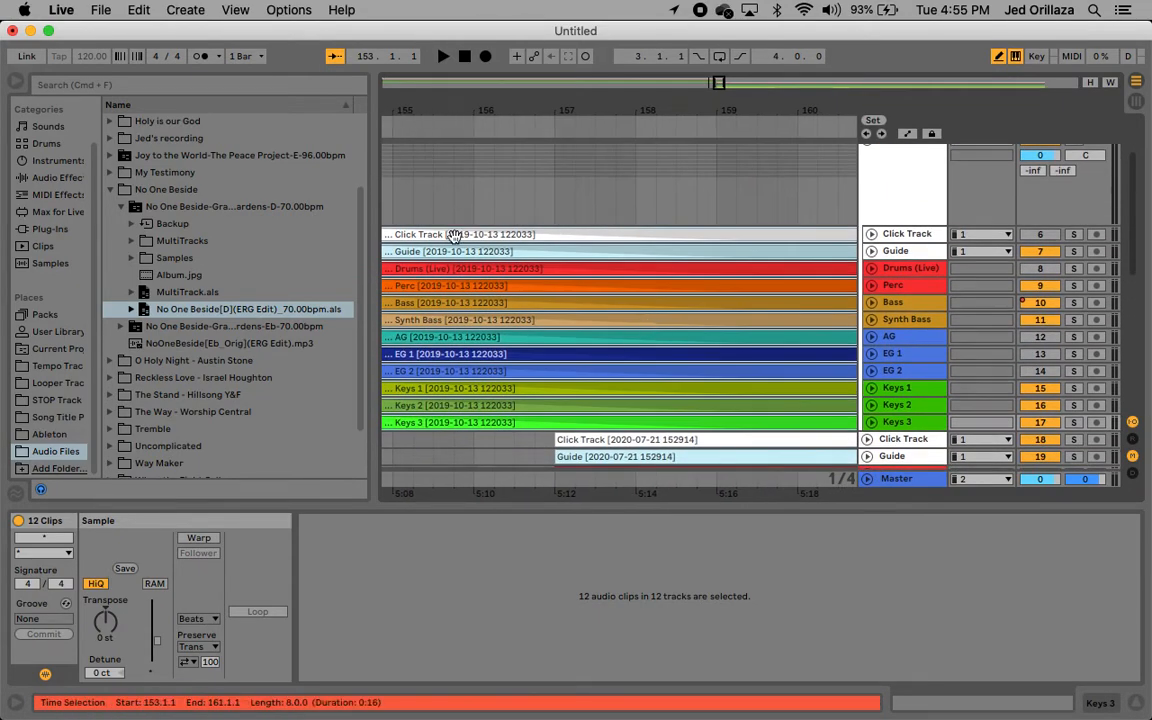
Step: Play the faded Freedom ending into the start of No One Beside from about bar 155, then stop playback
key("super+s")
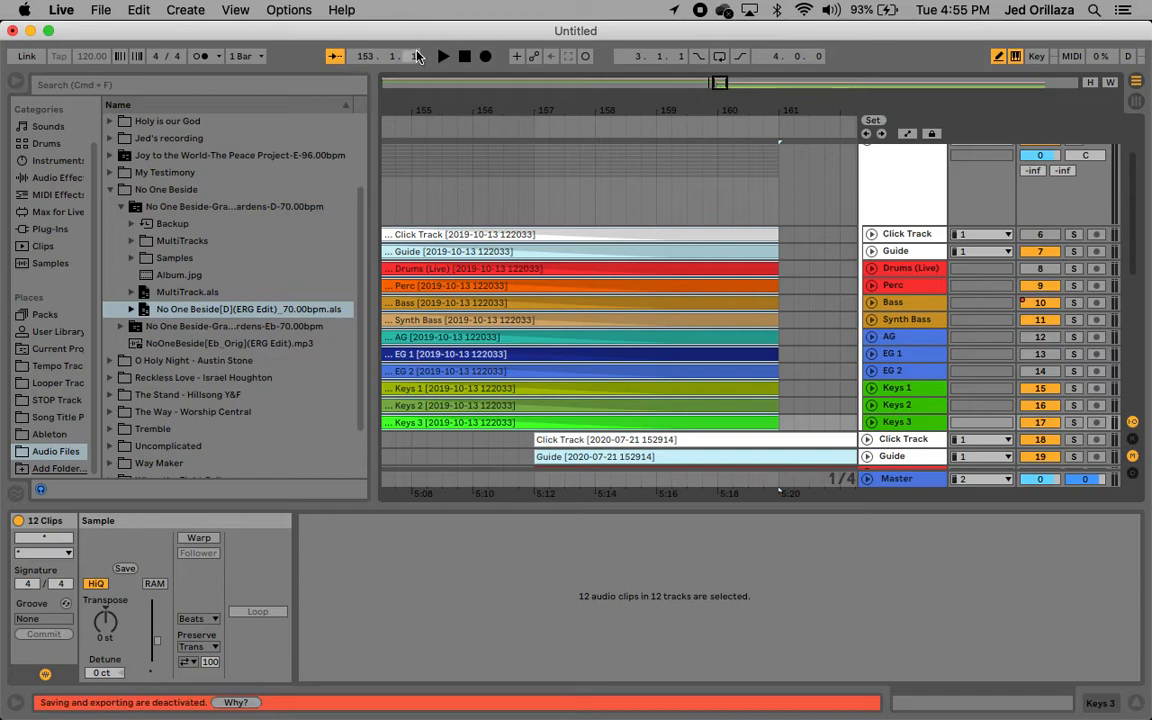
left_click(408, 123)
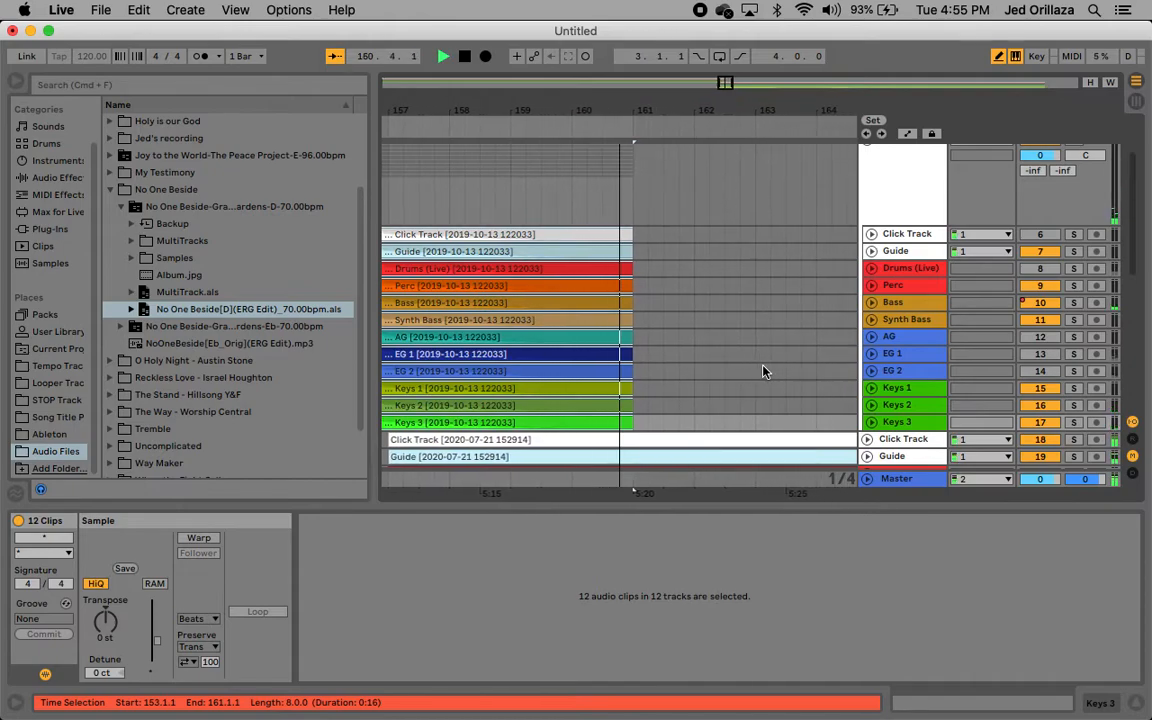
scroll(762, 372, "down", 10)
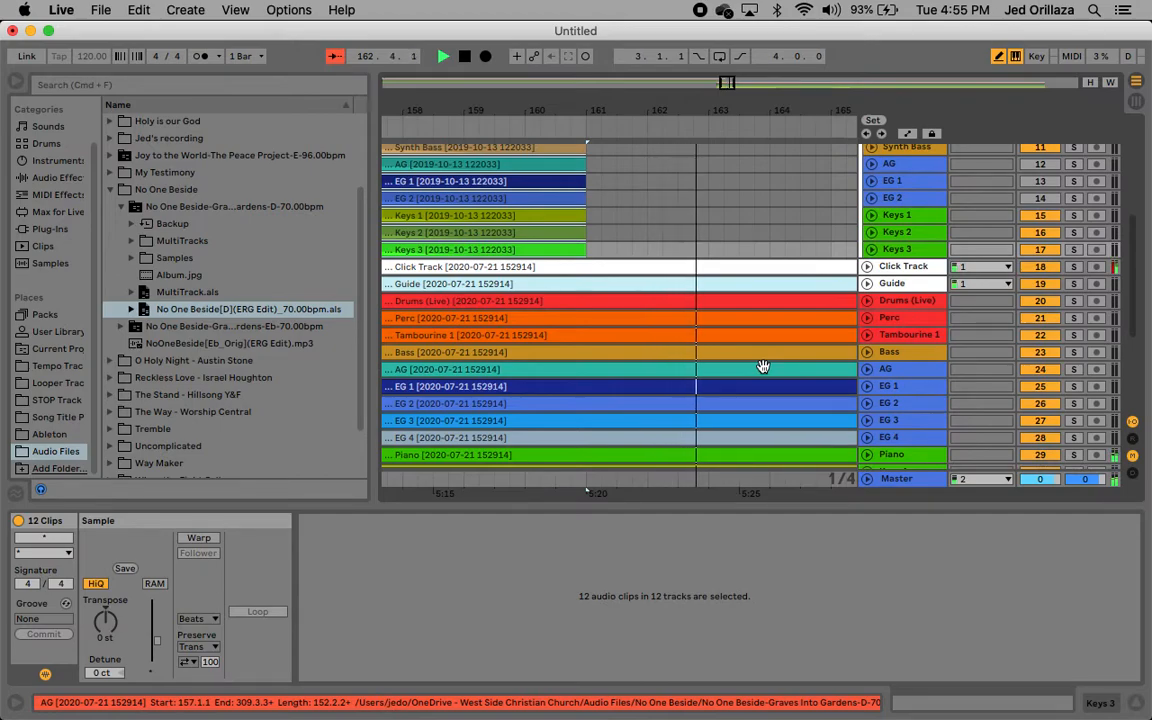
key("super+s")
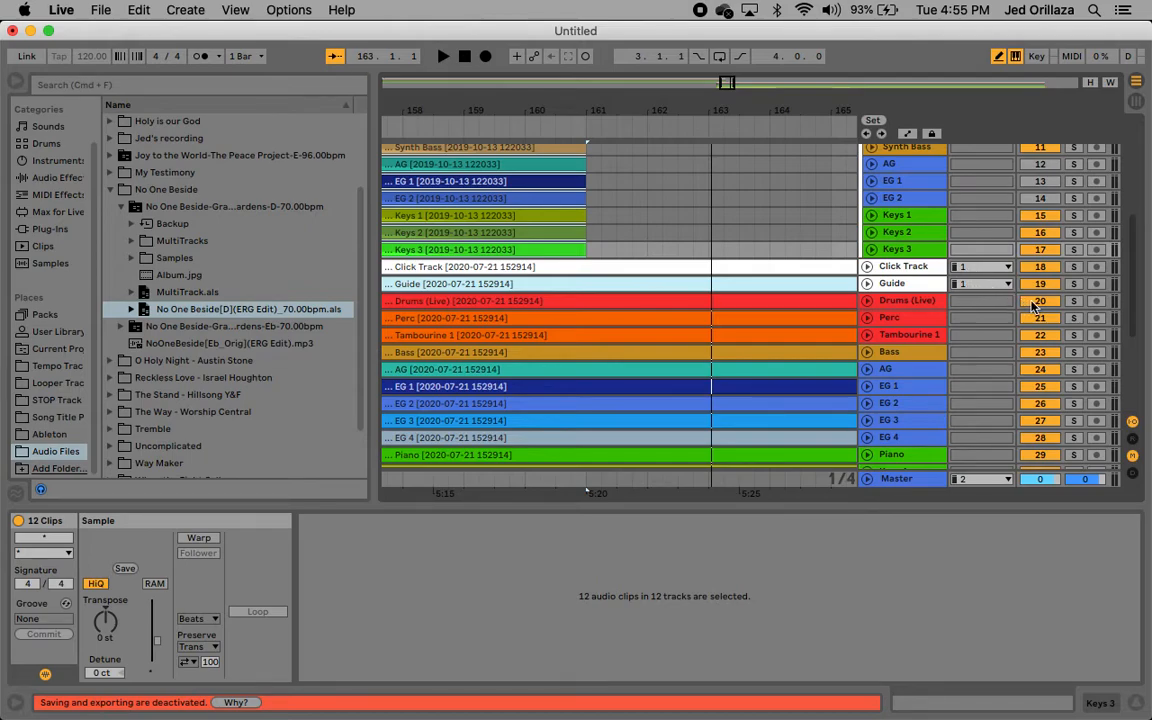
Step: Deactivate the No One Beside tracks Drums (Live), AG, EG 1 to EG 4 and Piano
left_click(1044, 373)
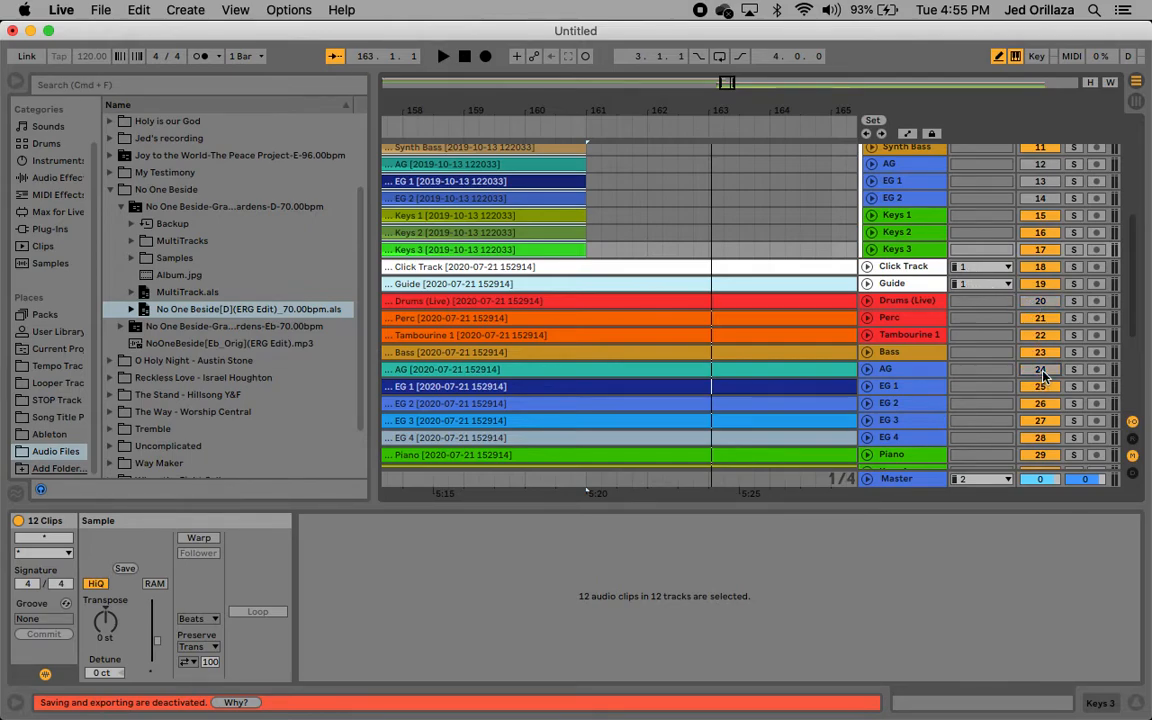
left_click(1041, 388)
left_click(1040, 405)
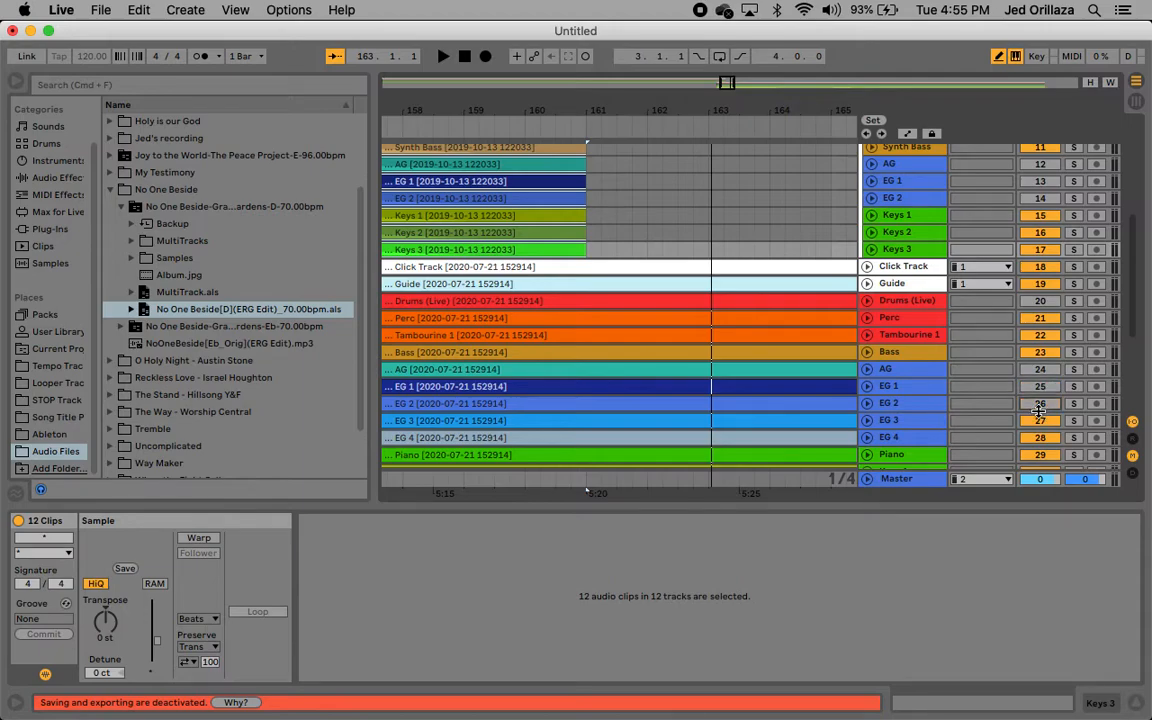
left_click(1040, 421)
left_click(1040, 438)
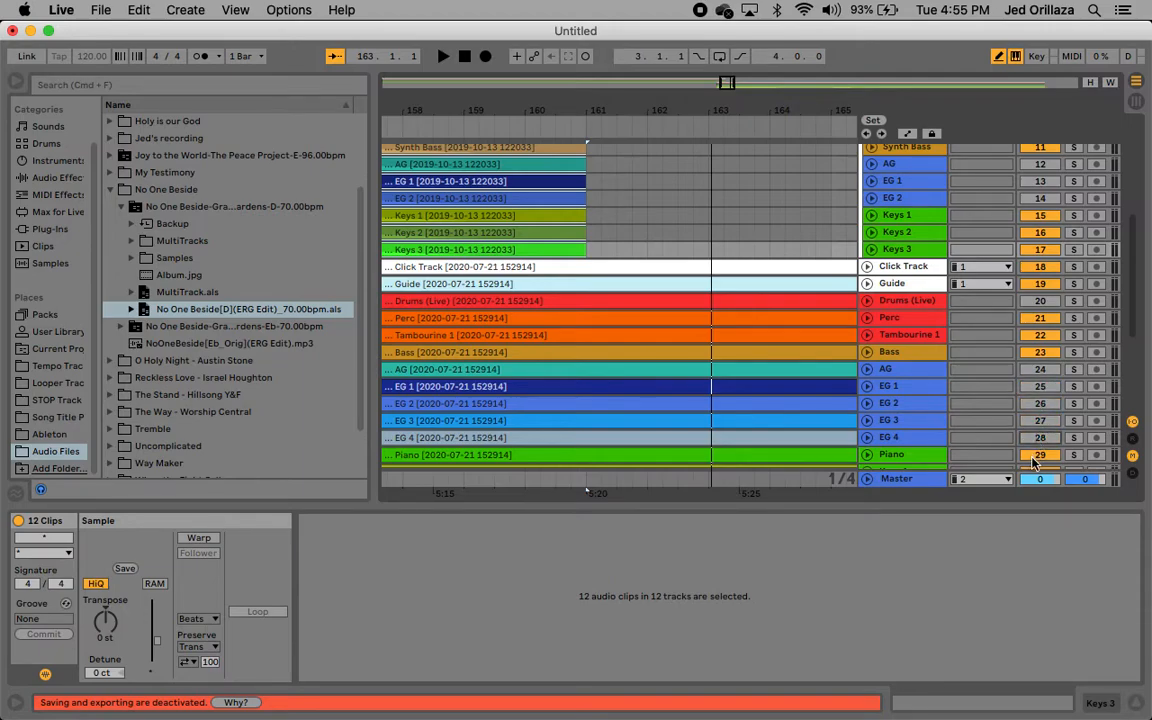
left_click(1038, 455)
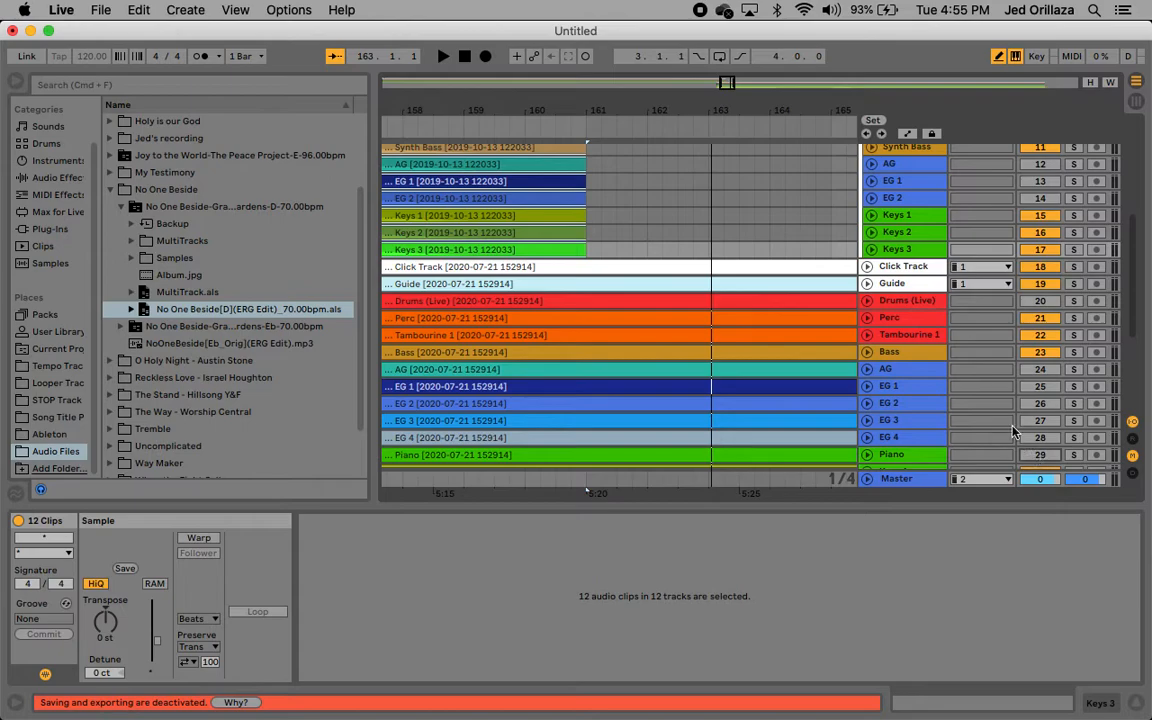
Step: Play No One Beside with only the NoOneBeside[D](ERG Edit) track soloed and raise the system volume
scroll(671, 365, "down", 5)
scroll(748, 368, "down", 1)
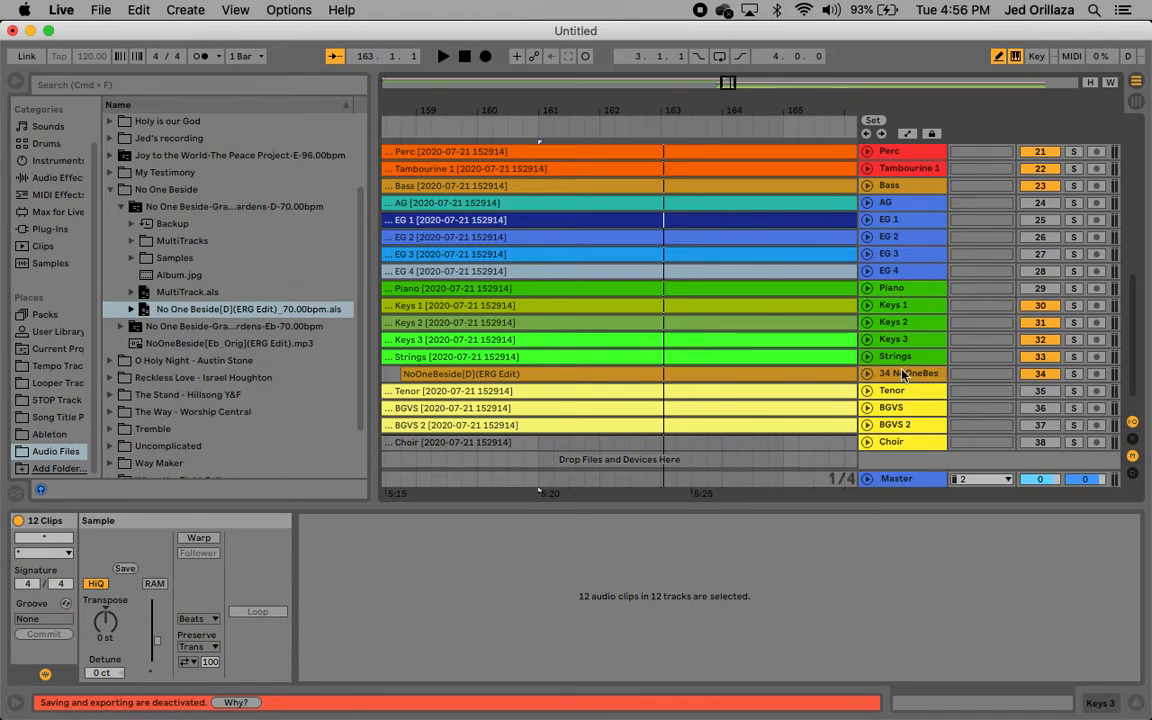
left_click(682, 130)
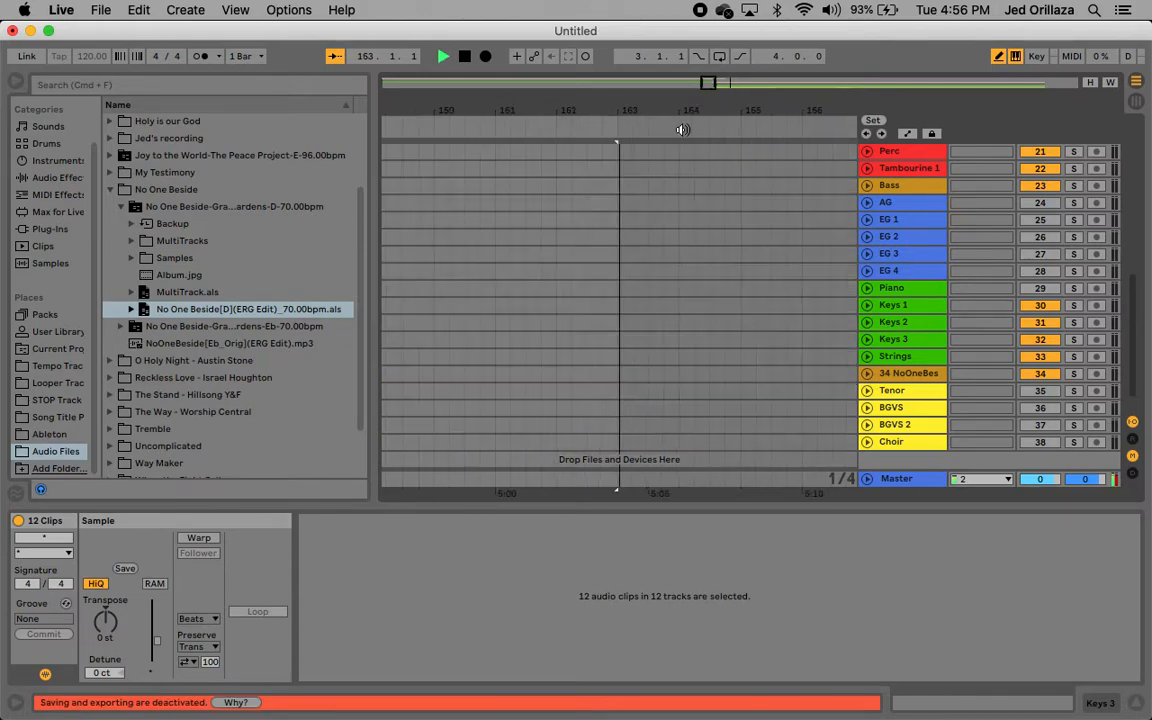
key("space")
scroll(720, 299, "right", 7)
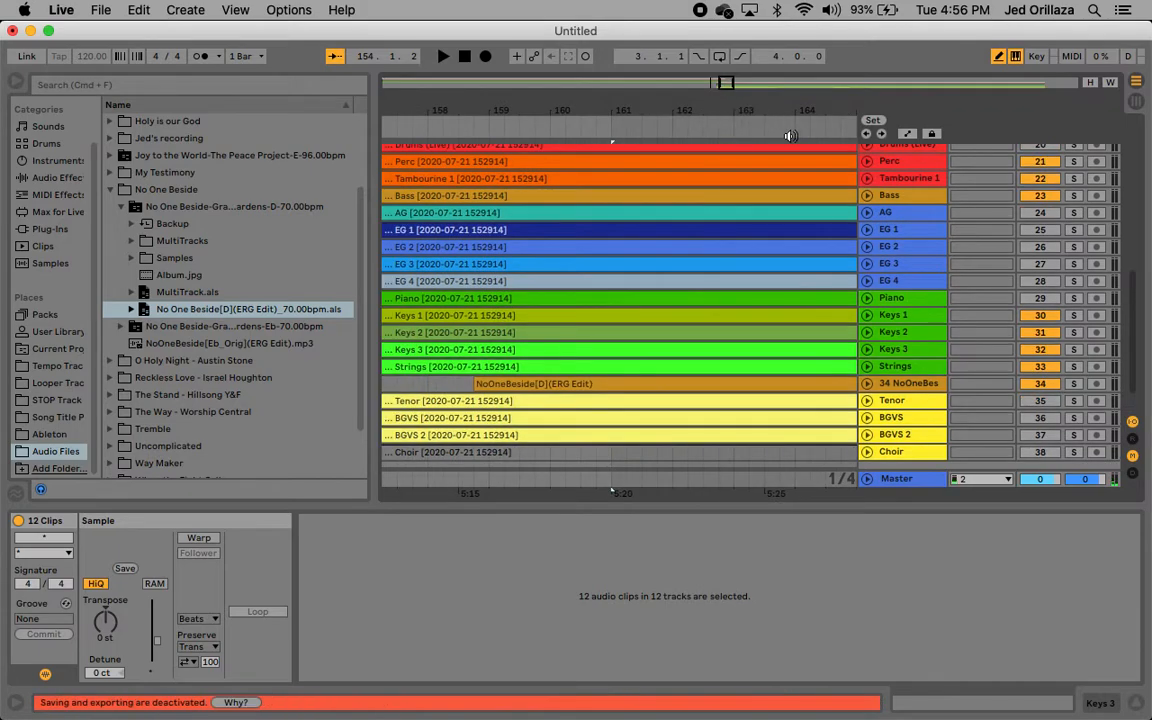
key("space")
left_click(1072, 385)
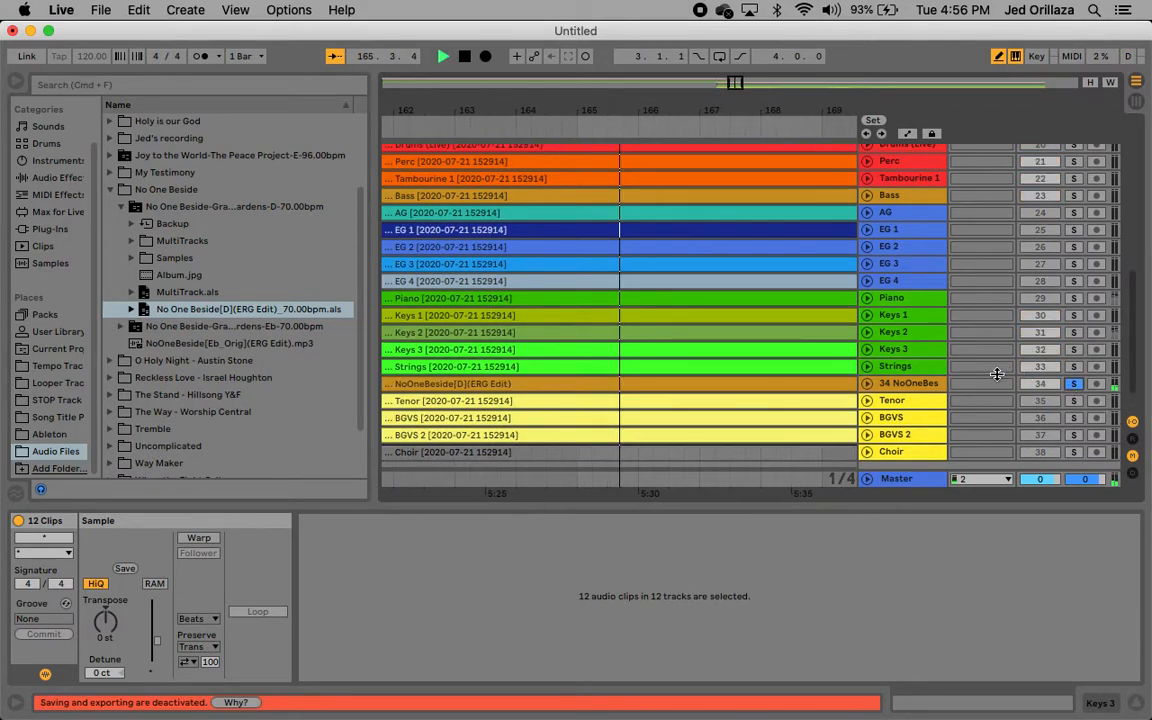
key("XF86AudioRaiseVolume")
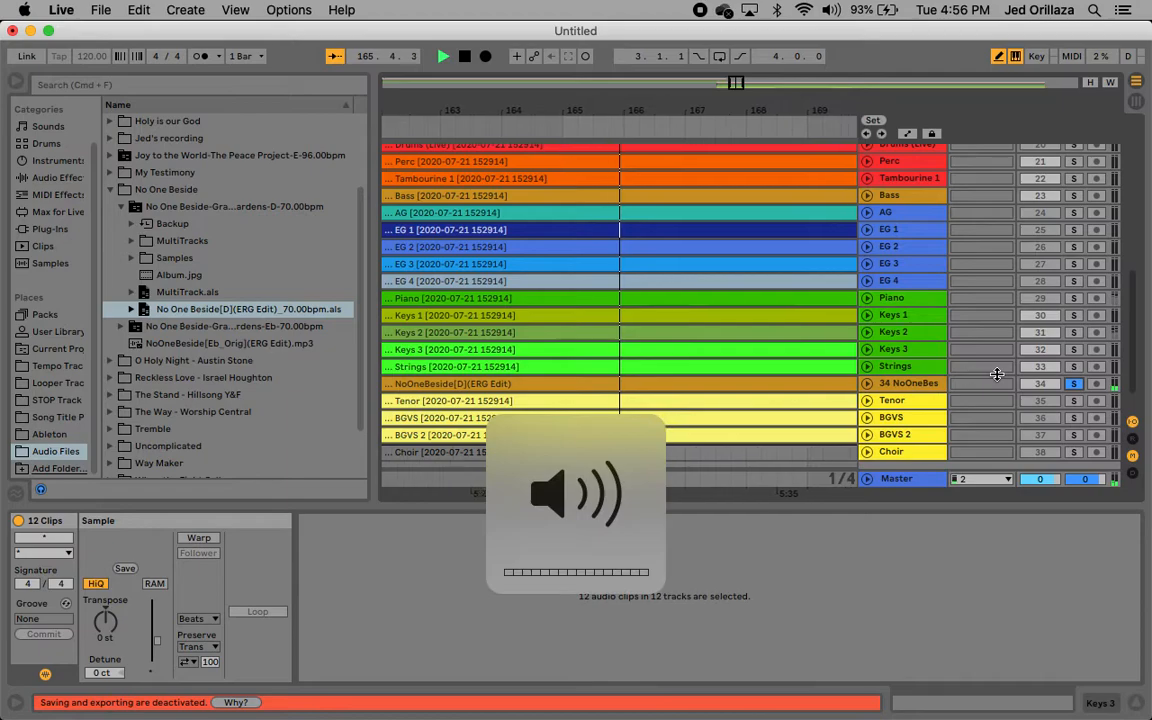
Step: Select the NoOneBeside[D](ERG Edit) clip and continue the soloed playback from about bar 176
left_click(725, 388)
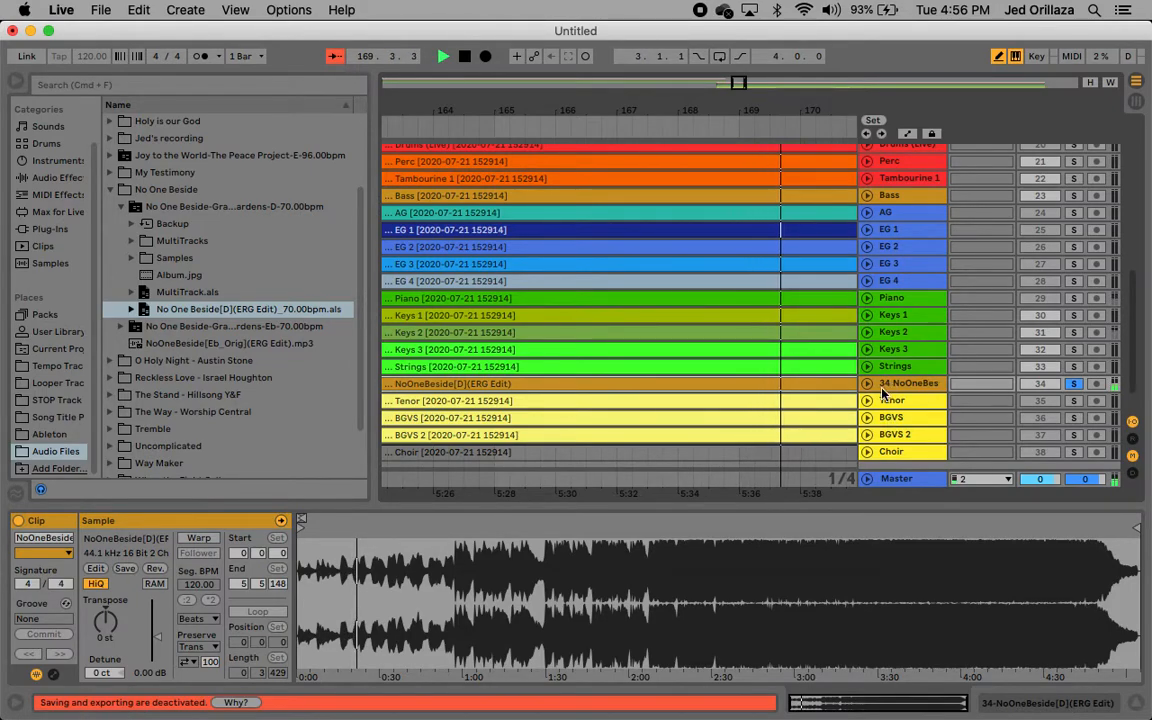
scroll(785, 367, "right", 4)
scroll(785, 367, "right", 3)
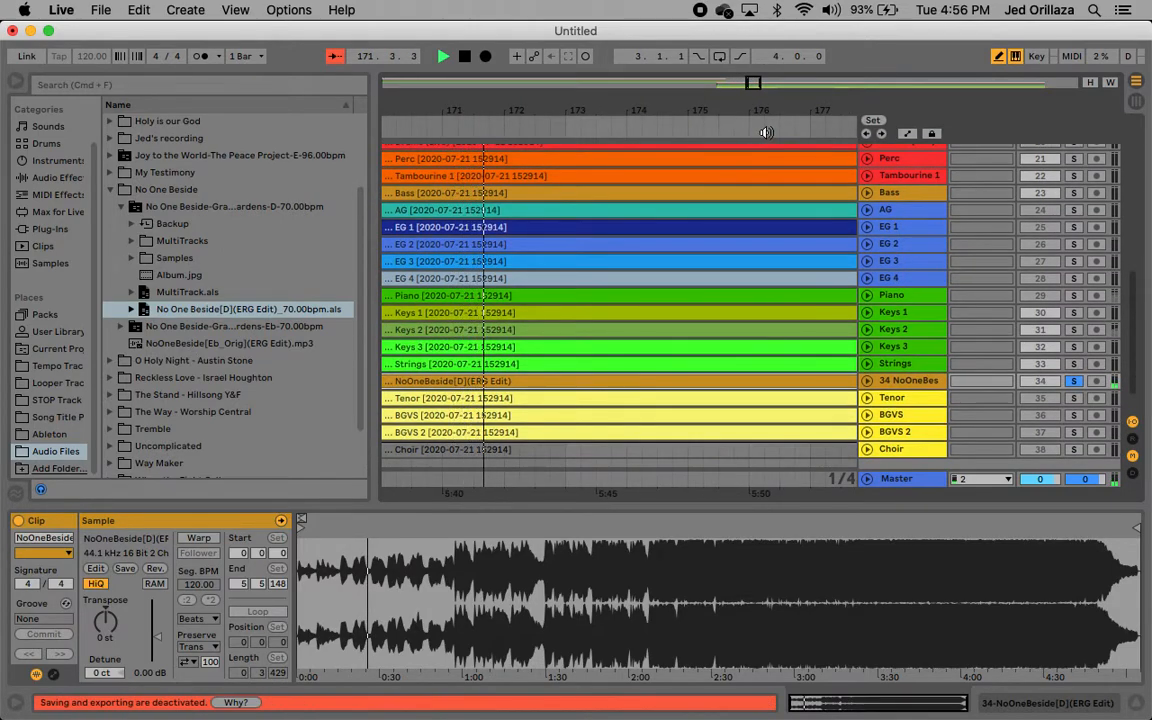
left_click(766, 132)
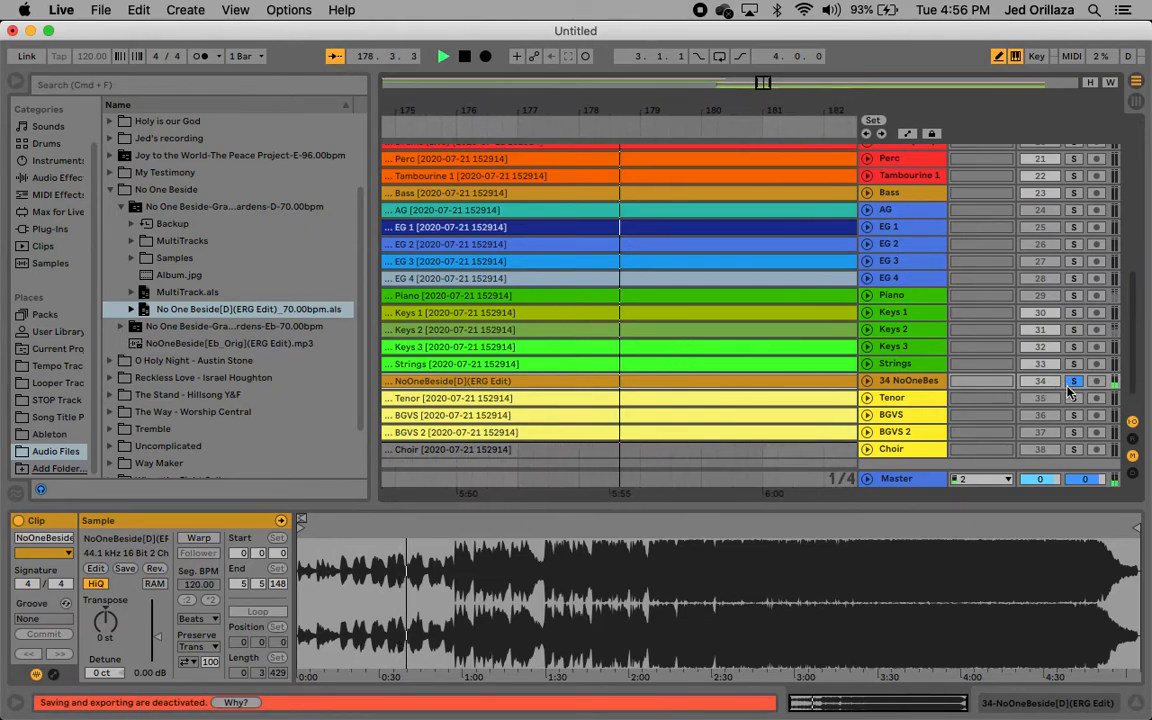
Step: Stop playback, then unsolo and deactivate the NoOneBeside[D](ERG Edit) track
key("space")
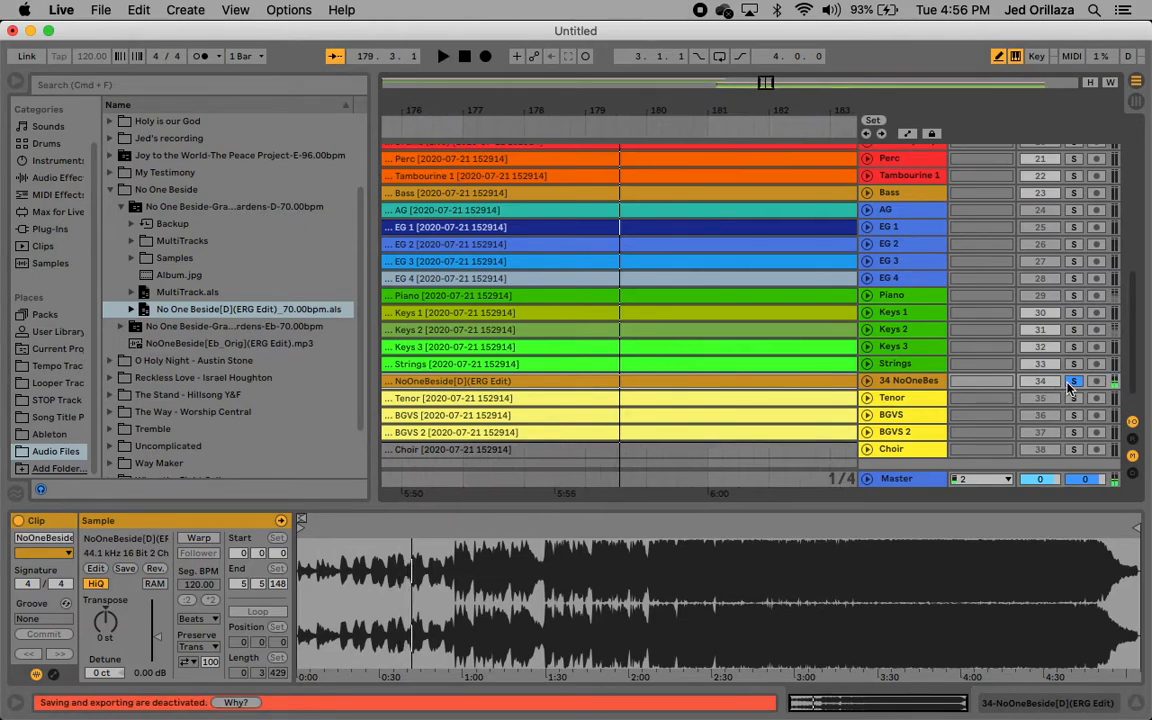
left_click(1072, 383)
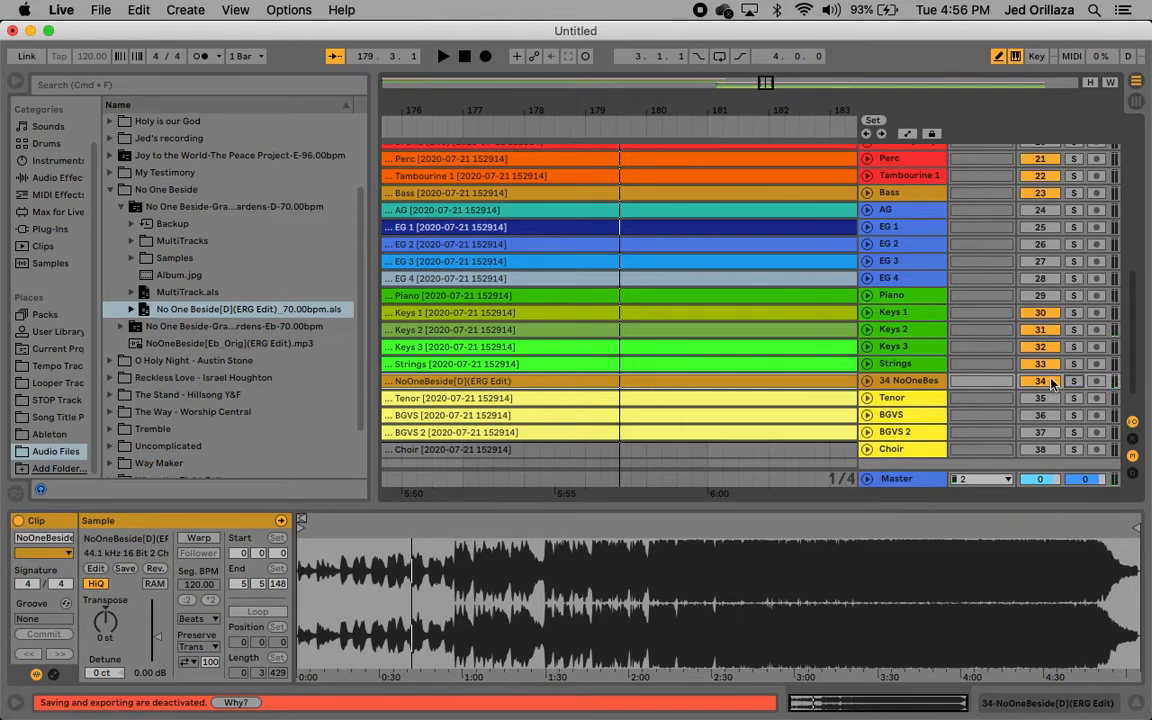
scroll(561, 312, "down", 5)
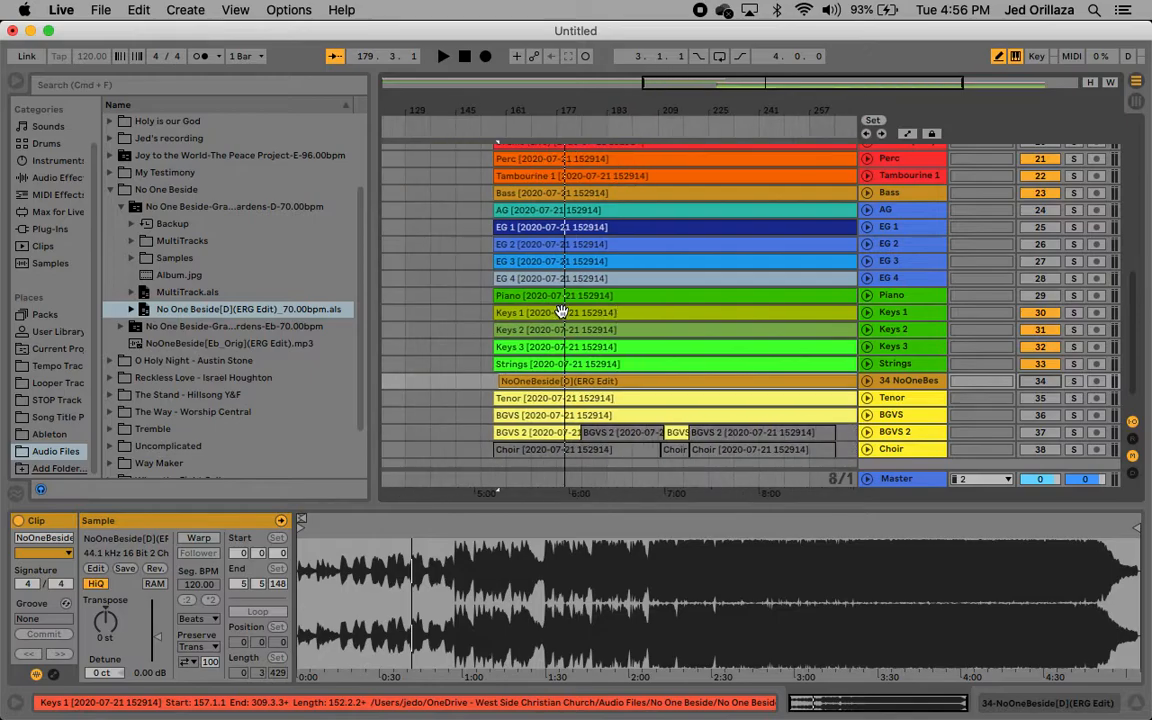
Step: Look over the No One Beside clips on all their tracks, from their start to the end of the song
scroll(561, 313, "down", 5)
scroll(561, 316, "down", 2)
scroll(561, 314, "right", 1)
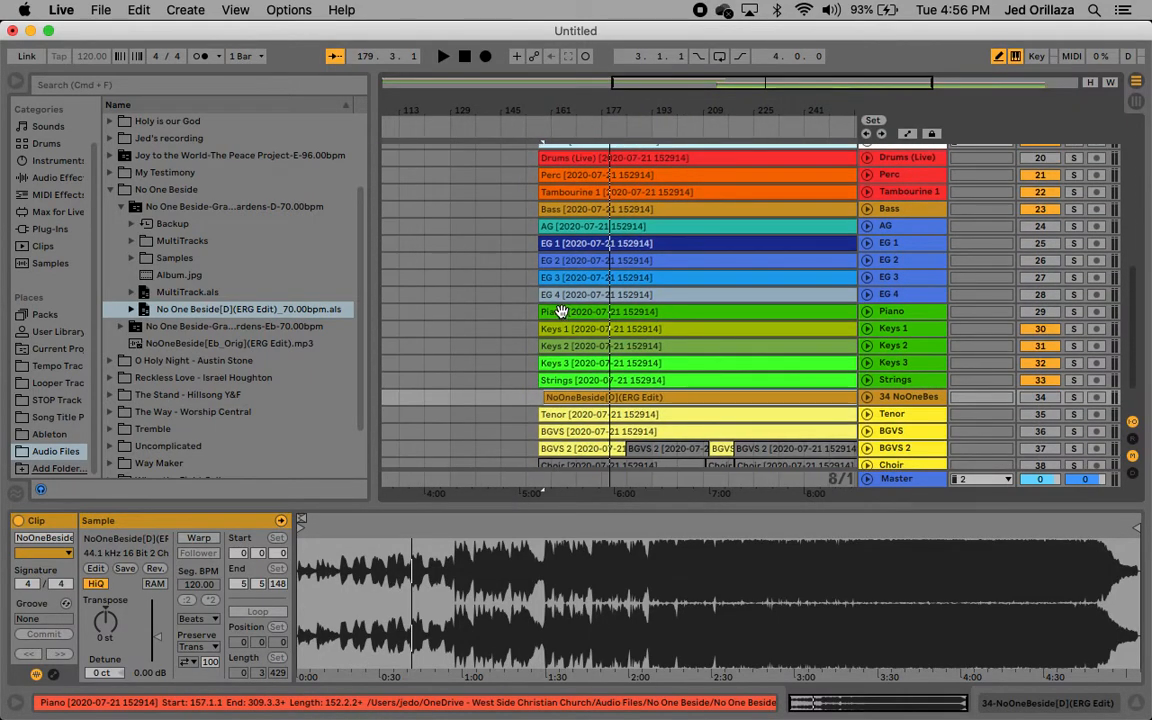
scroll(561, 311, "down", 3)
scroll(561, 311, "right", 1)
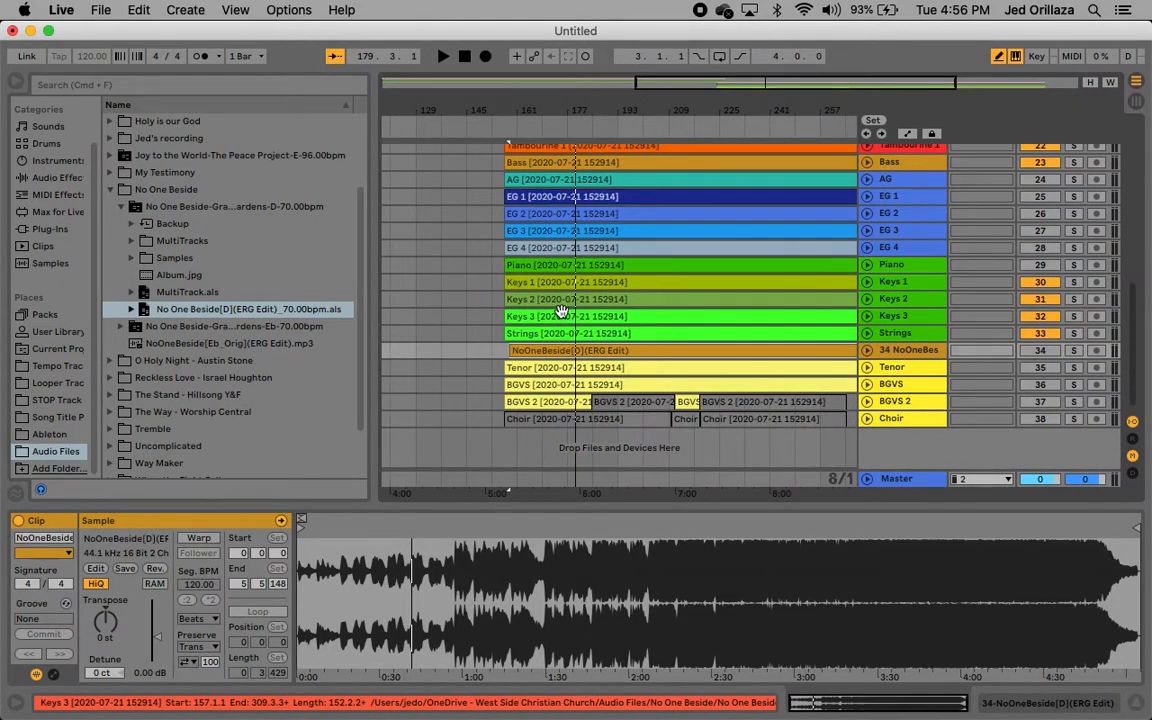
scroll(561, 311, "right", 1)
scroll(561, 311, "up", 1)
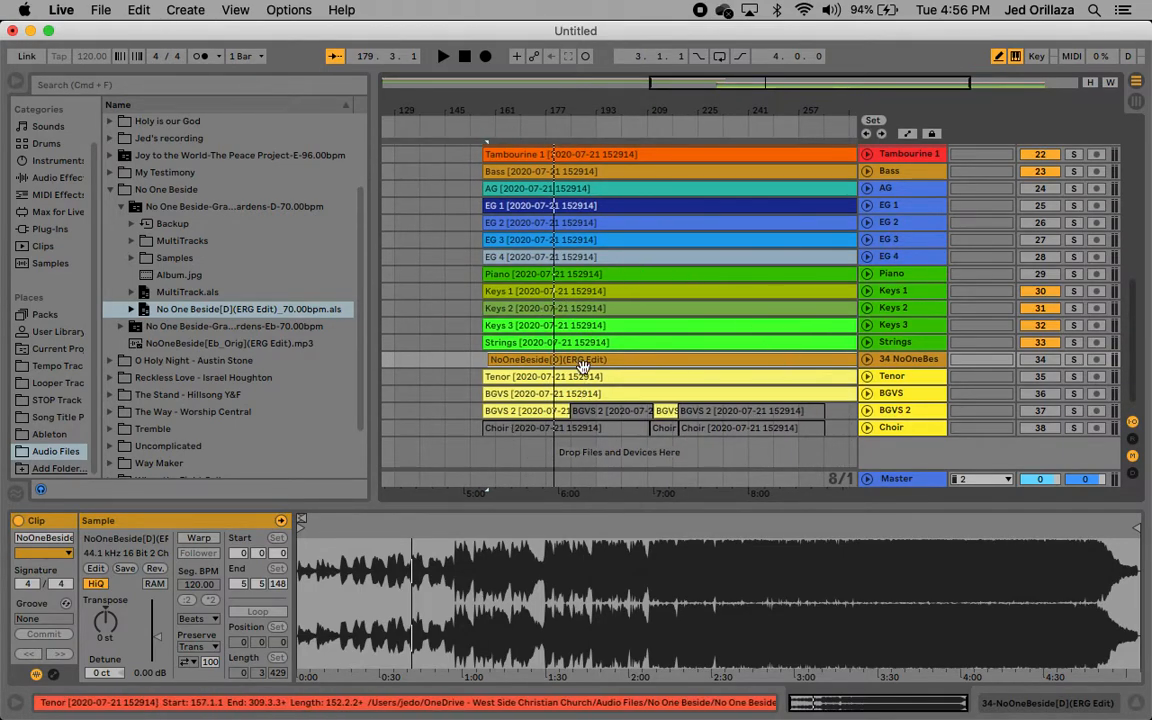
scroll(583, 370, "right", 4)
scroll(583, 370, "down", 1)
scroll(581, 358, "up", 1)
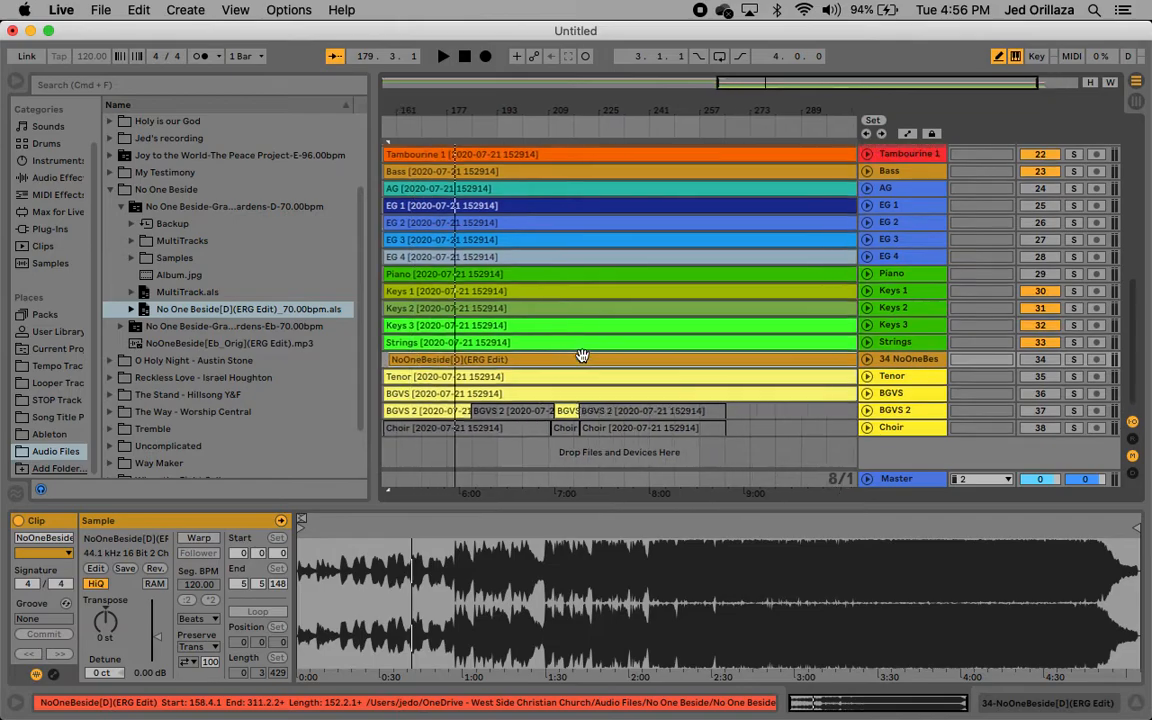
scroll(582, 356, "right", 2)
scroll(582, 356, "down", 1)
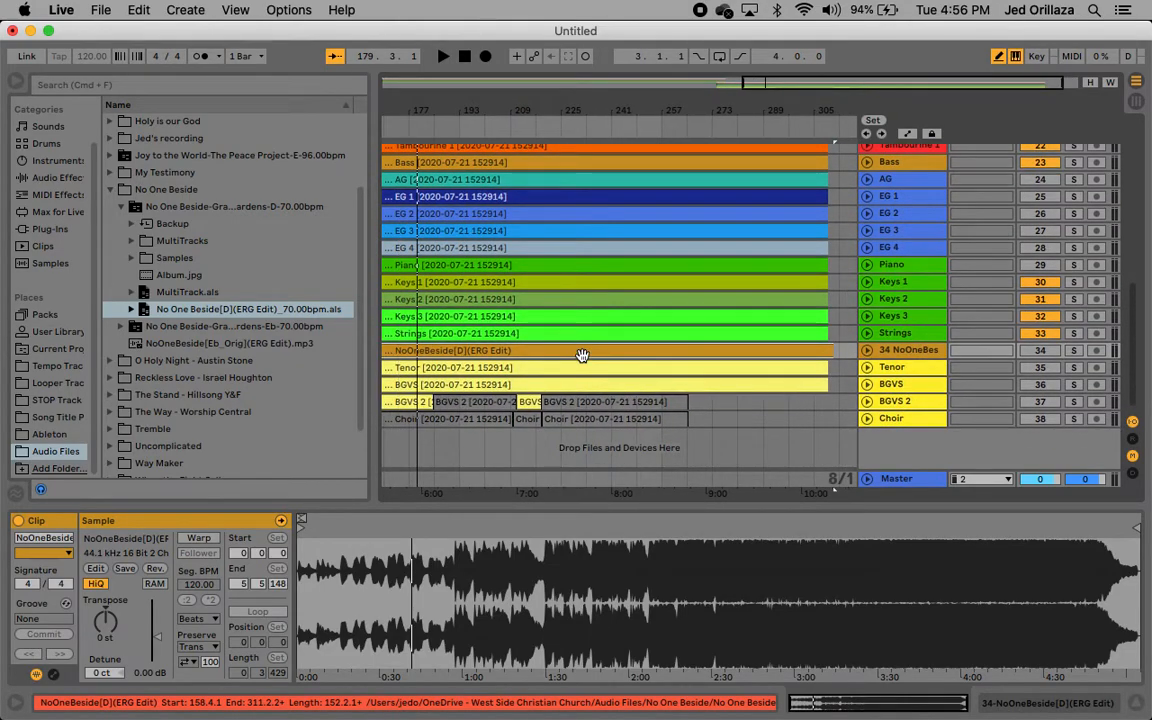
scroll(582, 356, "up", 3)
scroll(582, 356, "right", 1)
scroll(582, 356, "up", 10)
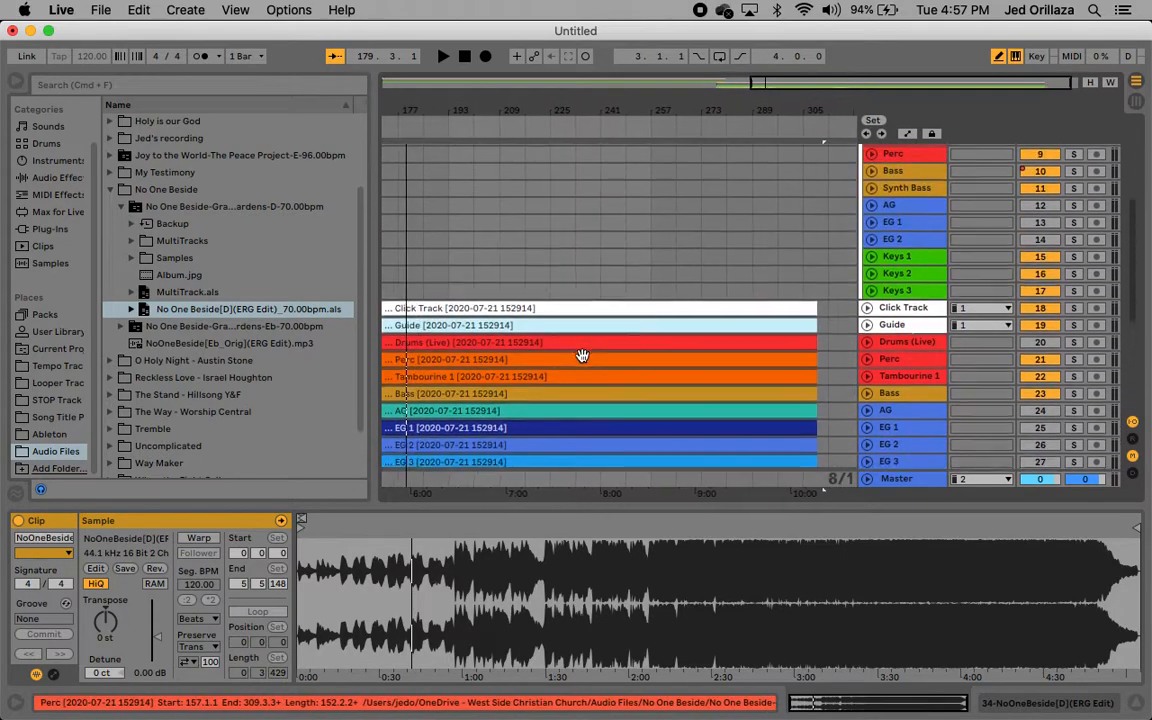
Step: Group all the No One Beside tracks from Click Track through Choir
scroll(797, 342, "down", 5)
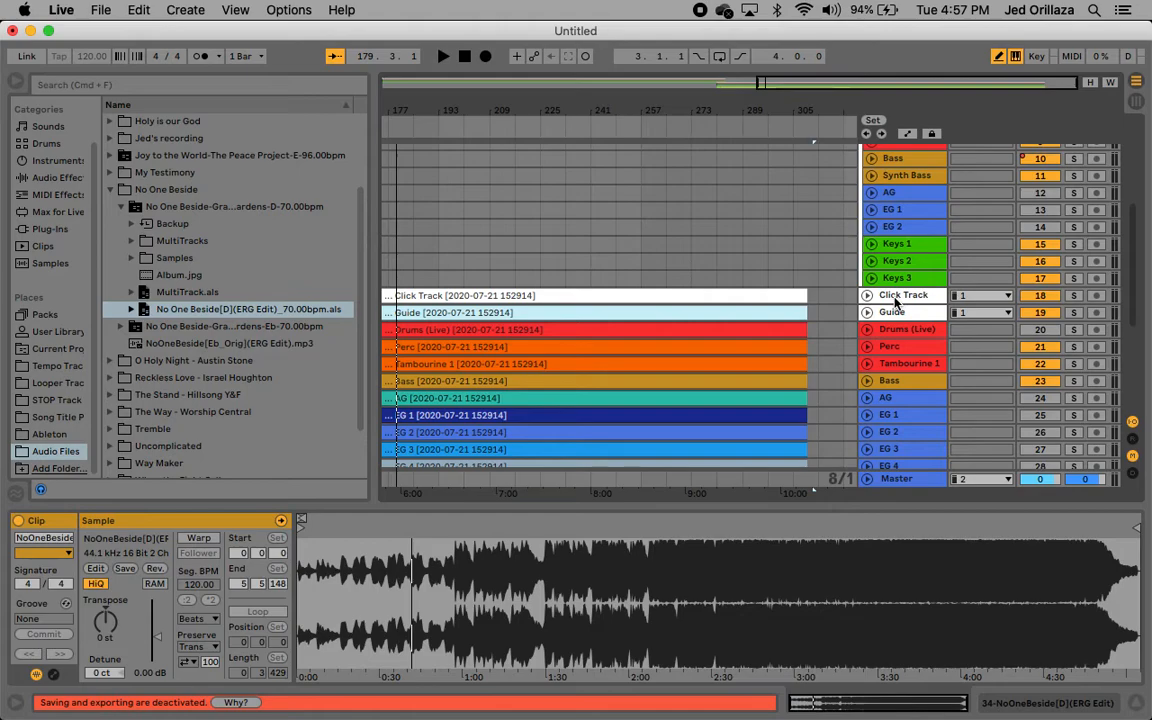
left_click(896, 298)
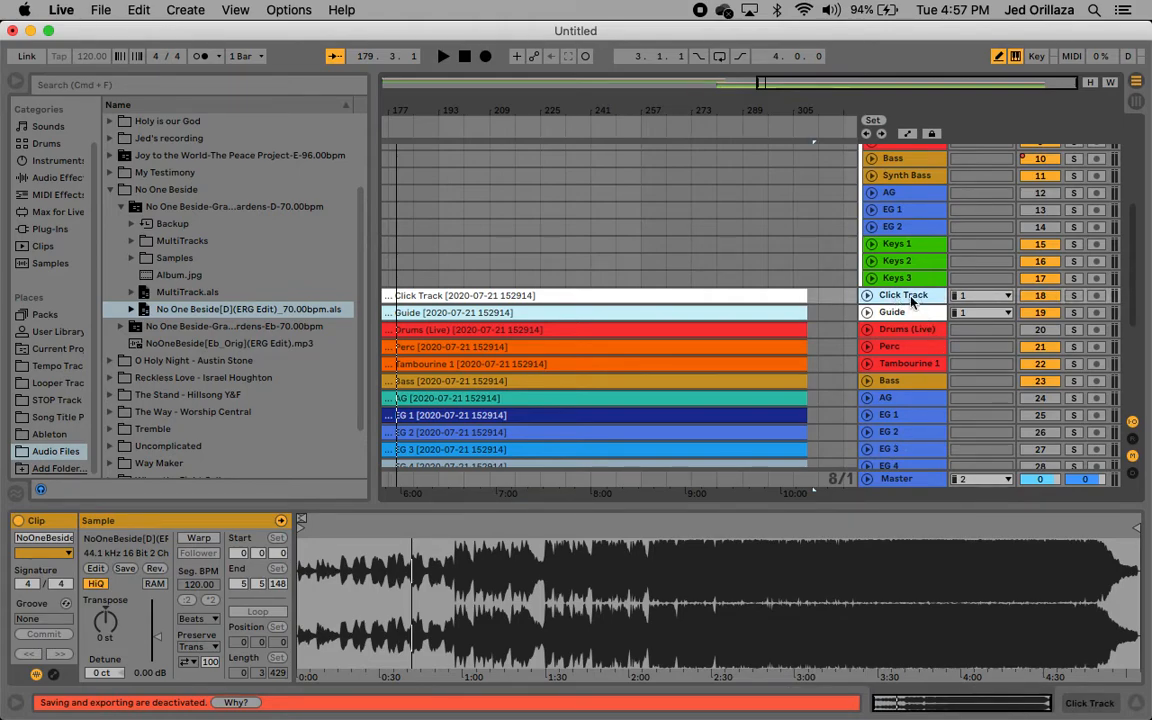
key("shift+Down")
key("shift+Down")
key("shift+Down")
key("shift+Down")
key("shift+Down")
key("shift+Down")
key("shift+Down")
key("shift+Down")
key("shift+Down")
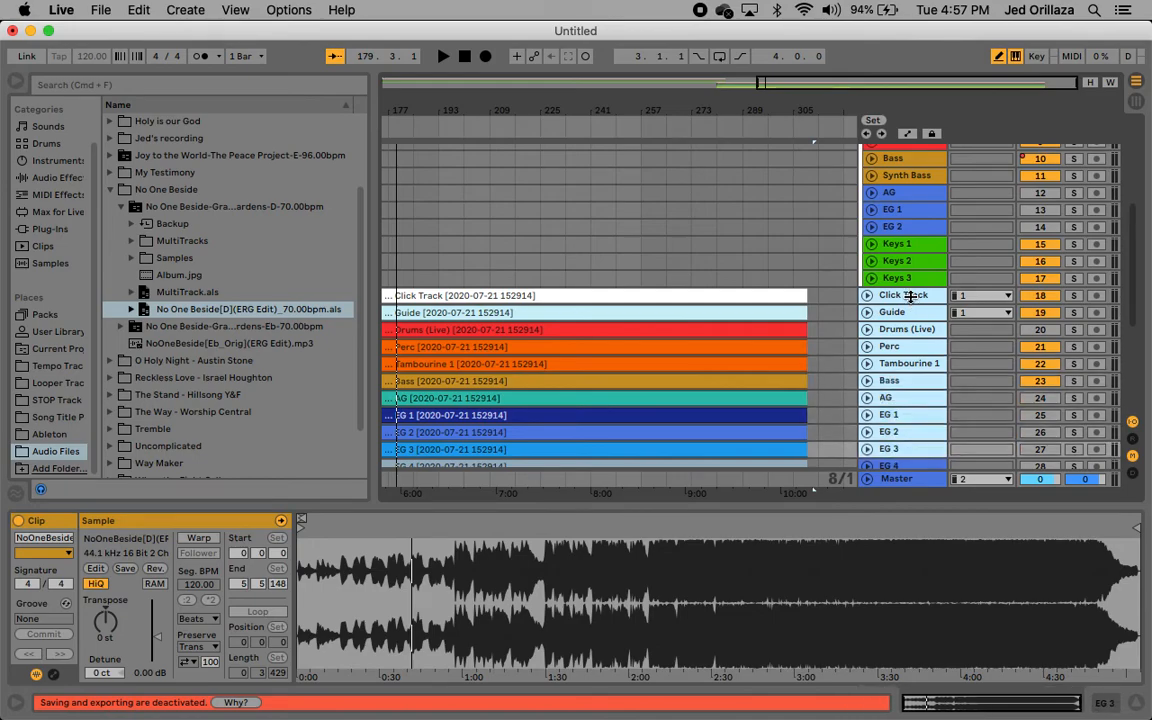
key("shift+Down")
key("shift+Down")
key("shift+Down")
key("shift+Down")
key("shift+Down")
key("shift+Down")
key("shift+Down")
key("shift+Down")
key("shift+Down")
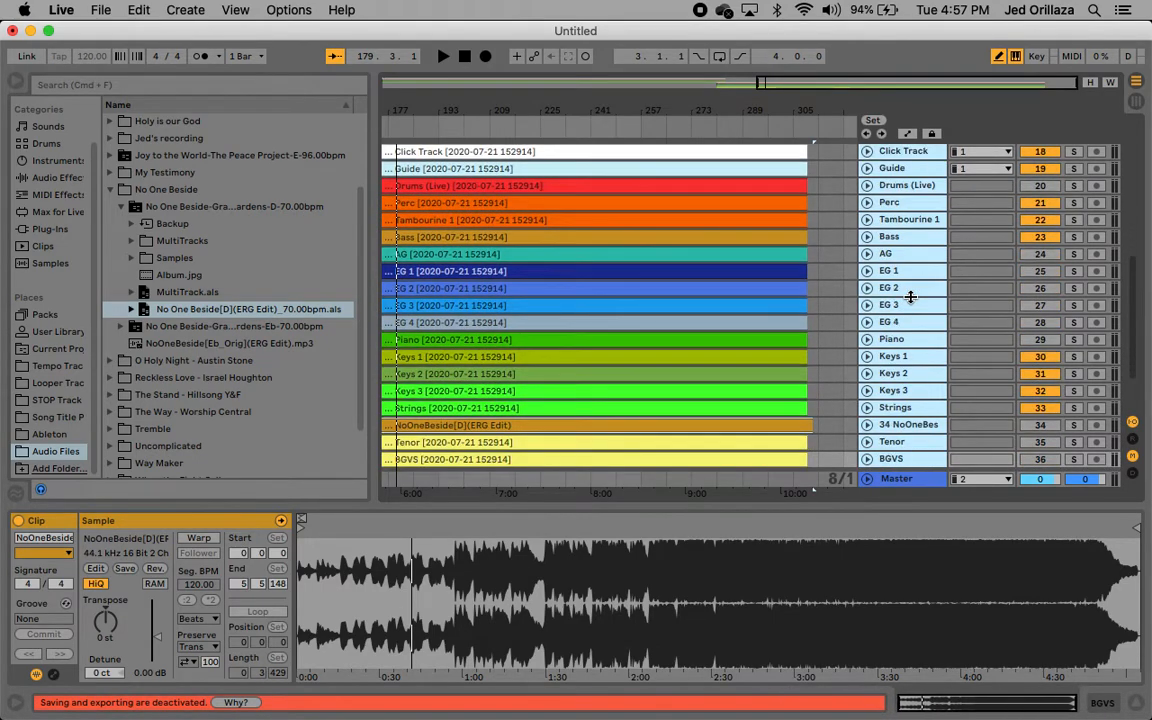
key("shift+Down")
key("shift+Down")
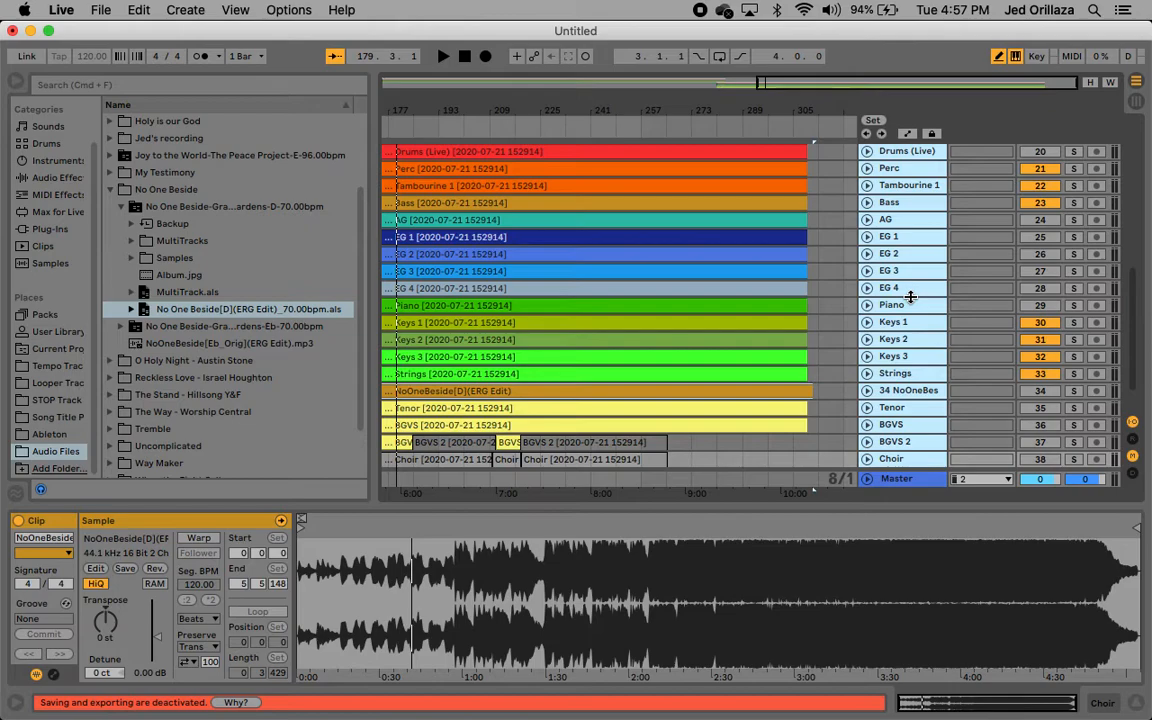
key("super+g")
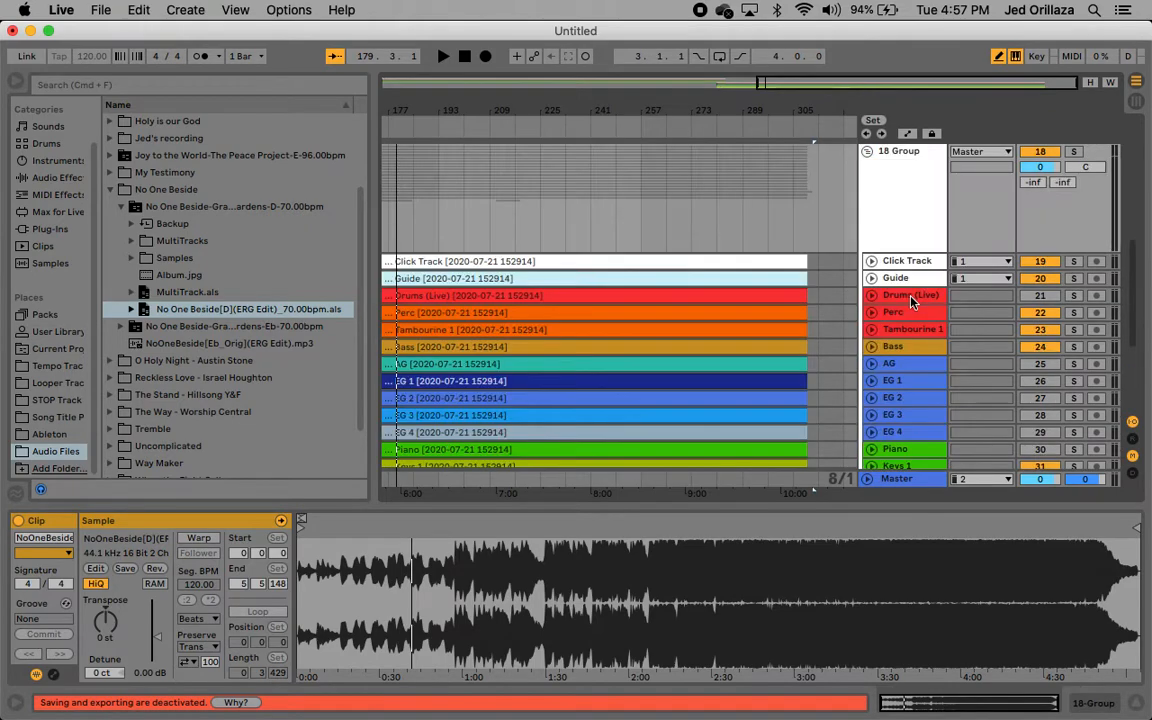
Step: Rename the new track group No One Beside and fold it
left_click(895, 188)
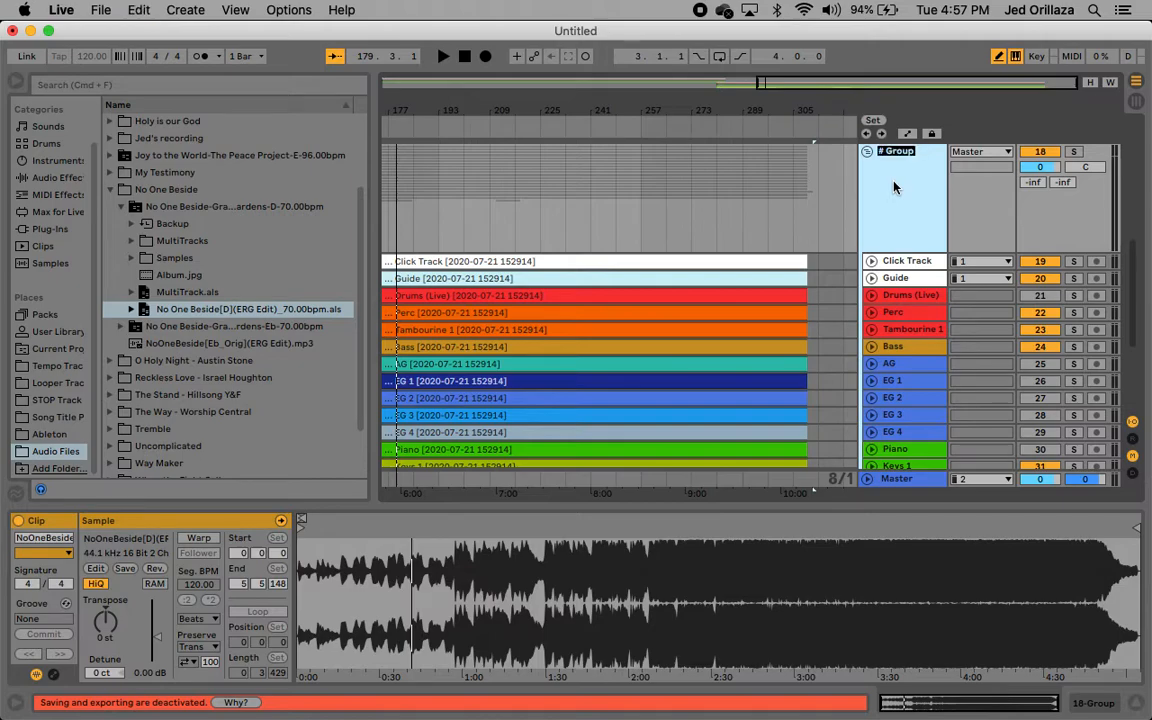
type("No One Beside")
left_click(867, 151)
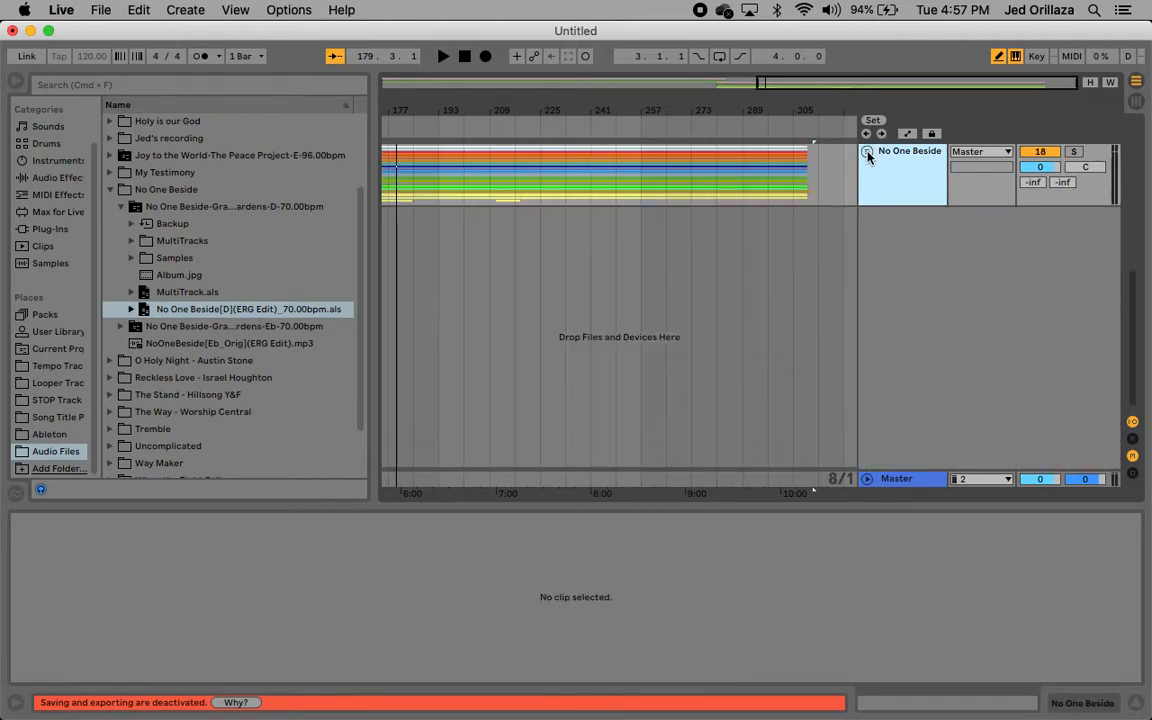
Step: Fold the Freedom group and hide the file browser to widen the arrangement
scroll(667, 271, "down", 4)
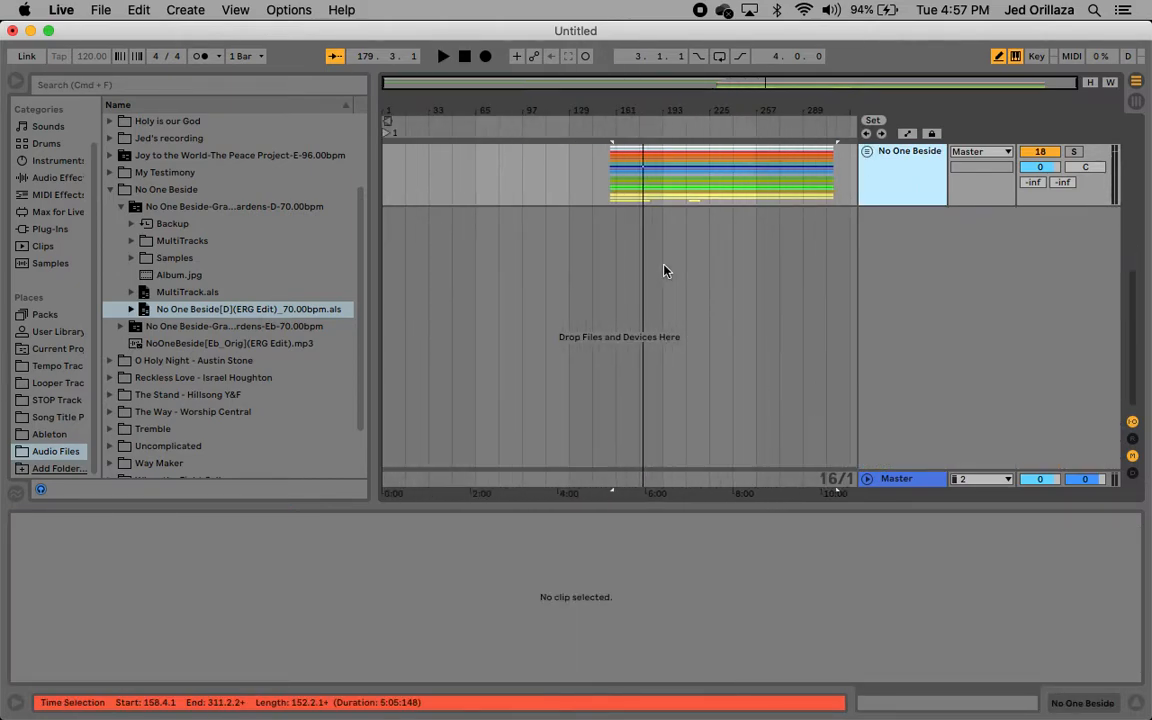
scroll(667, 271, "up", 4)
scroll(665, 270, "up", 4)
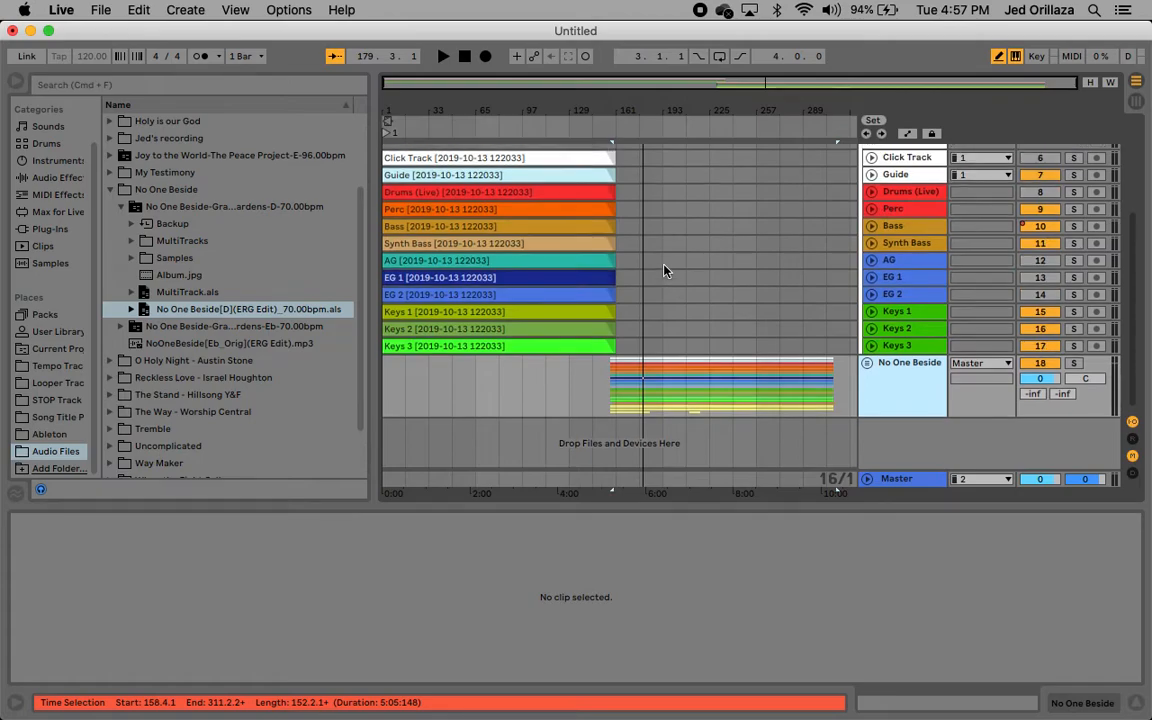
scroll(665, 270, "up", 2)
left_click(867, 150)
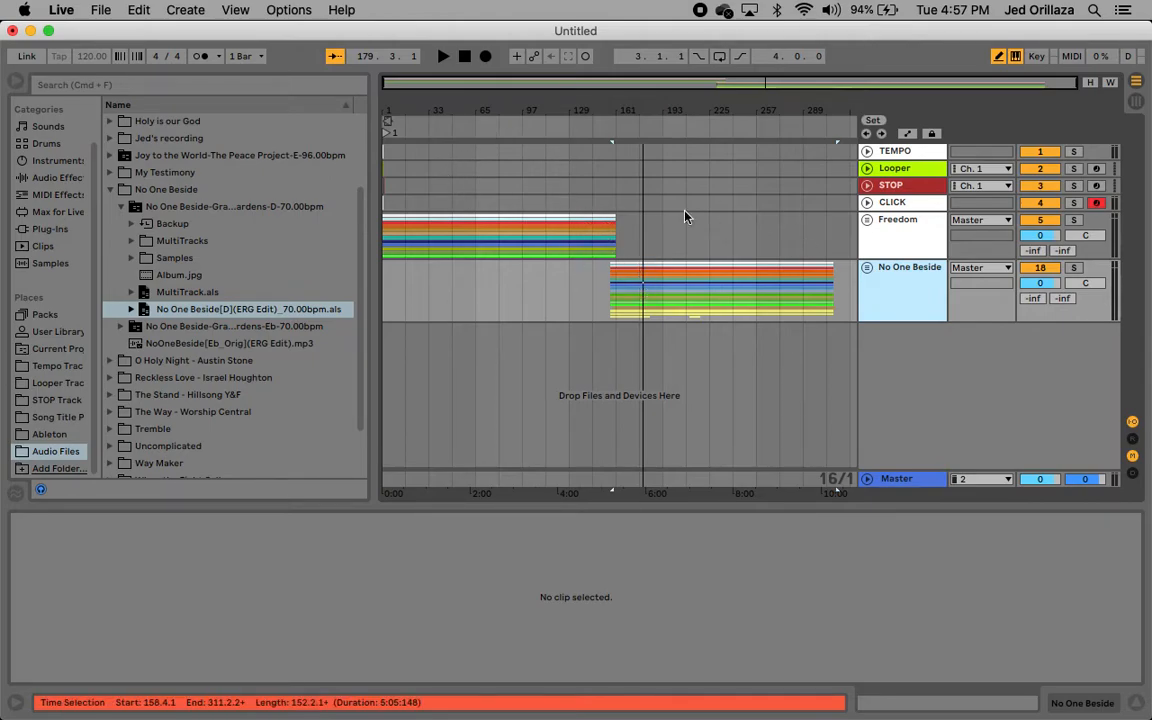
left_click(15, 85)
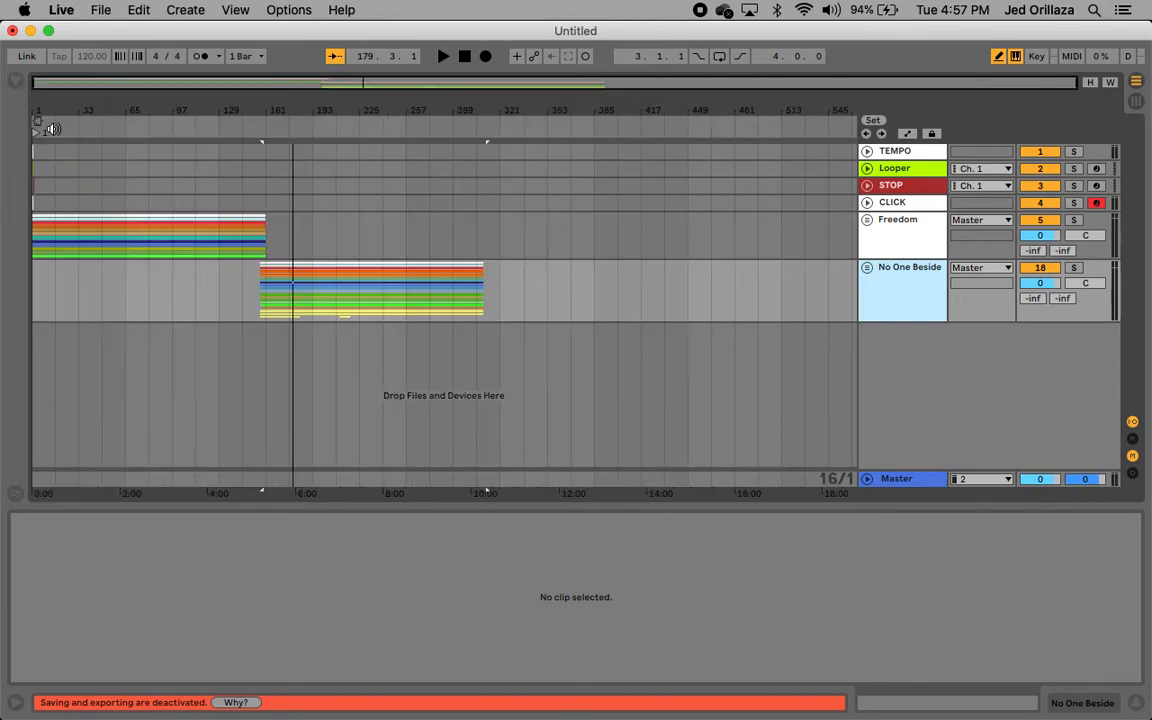
Step: Switch the Looper track off and back on, then play the set from bar 1
scroll(269, 260, "up", 3)
scroll(269, 260, "left", 10)
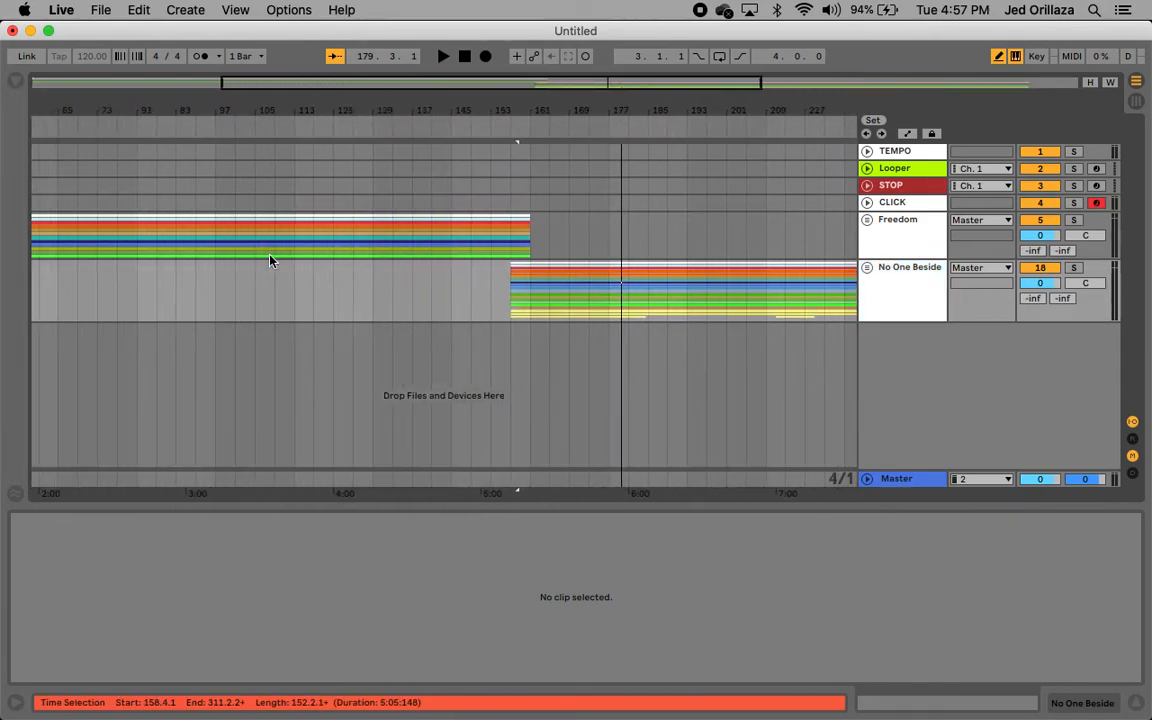
scroll(269, 260, "up", 2)
scroll(269, 260, "left", 3)
scroll(269, 260, "up", 5)
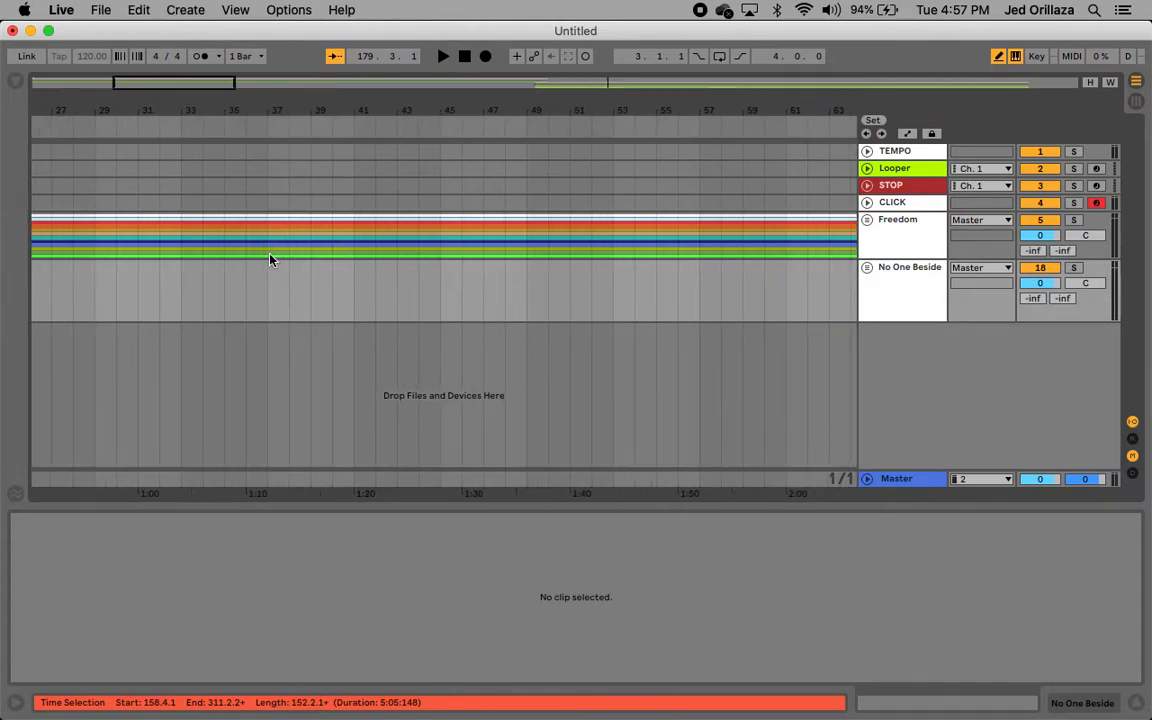
scroll(269, 260, "left", 5)
scroll(269, 260, "up", 2)
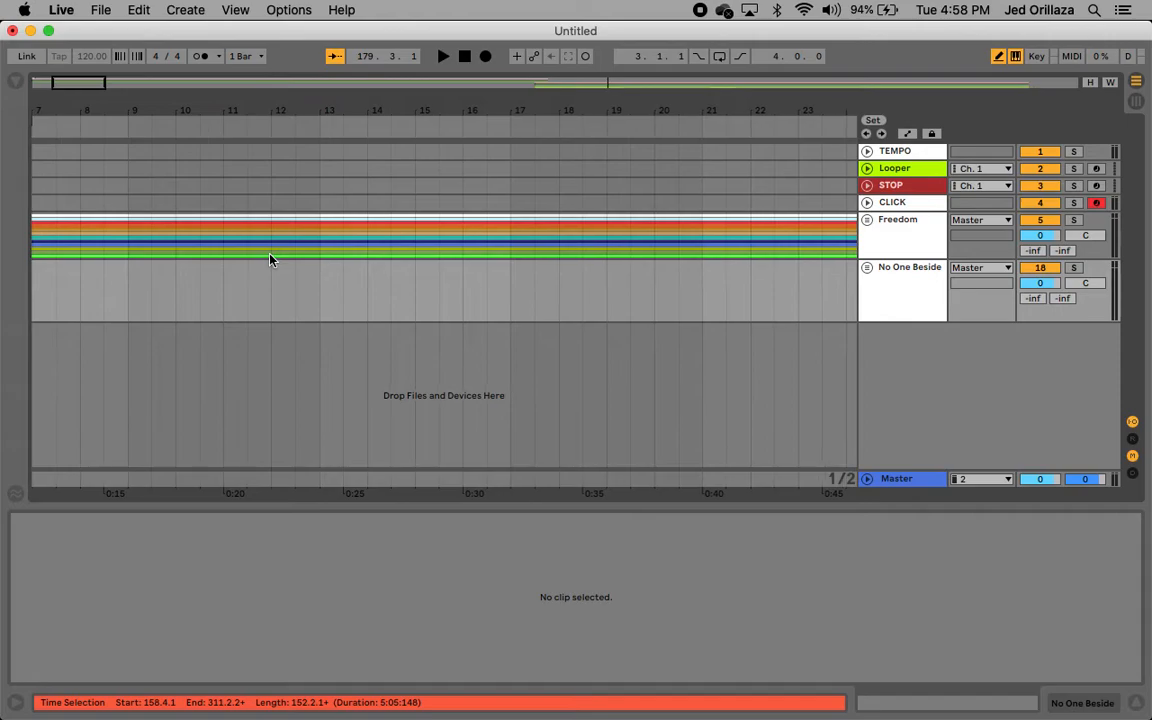
scroll(269, 260, "left", 3)
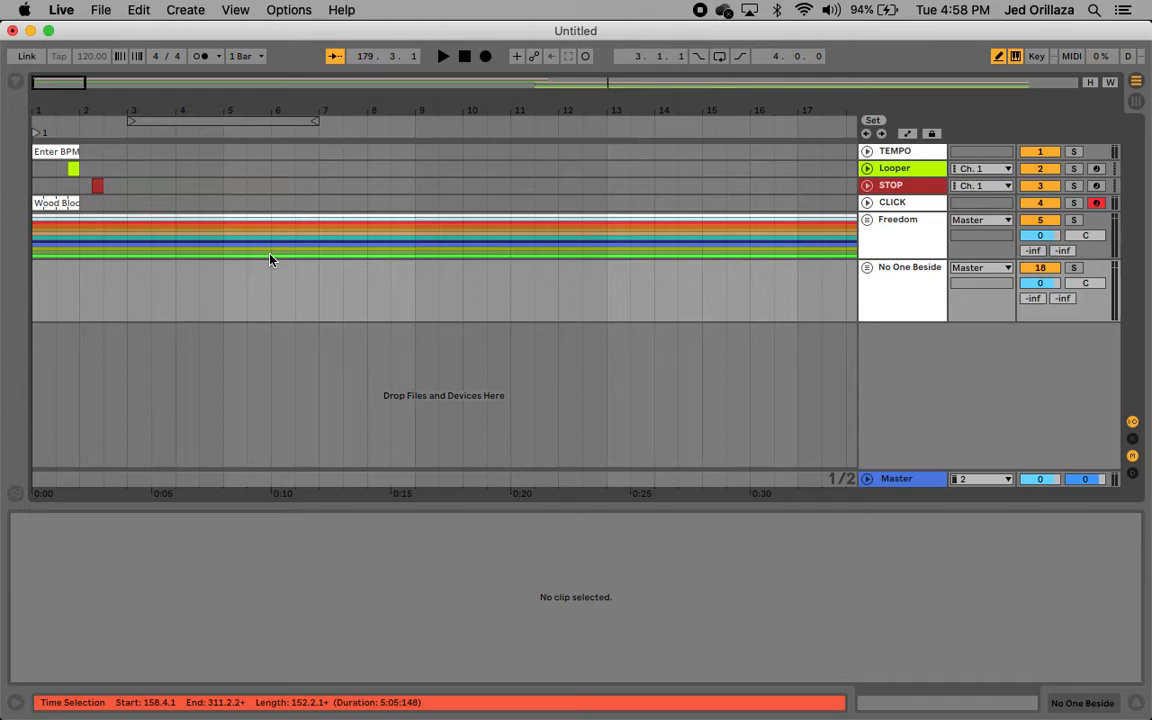
left_click(1036, 171)
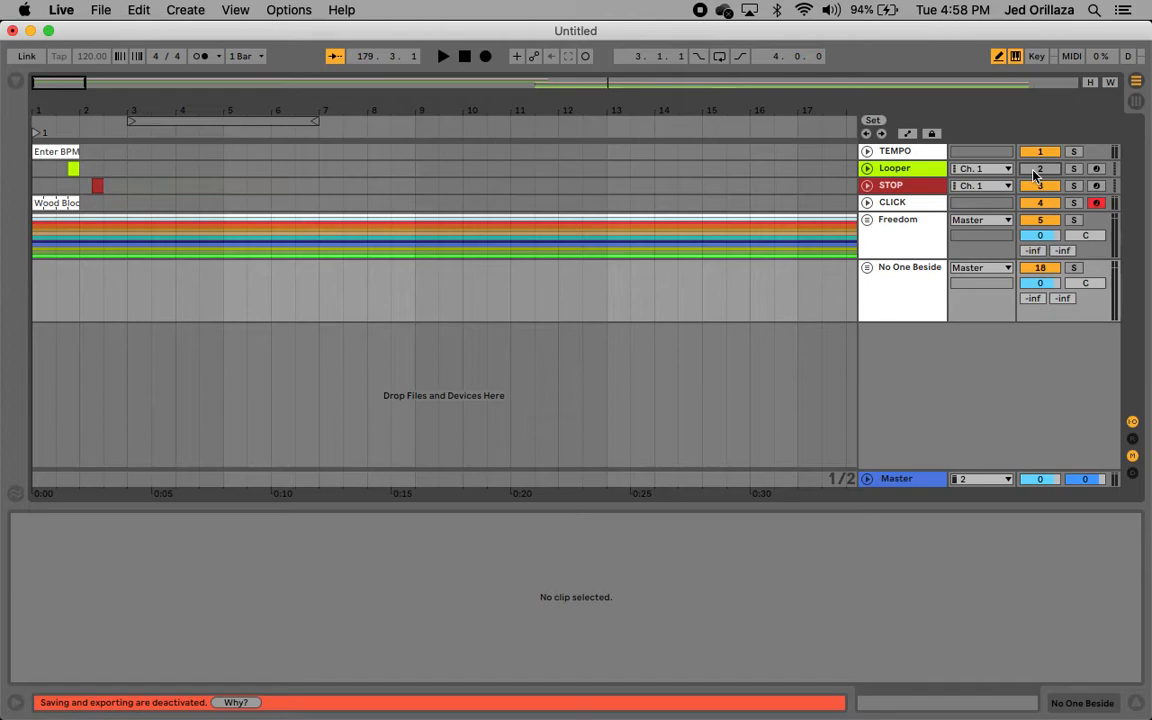
left_click(1036, 171)
left_click(36, 134)
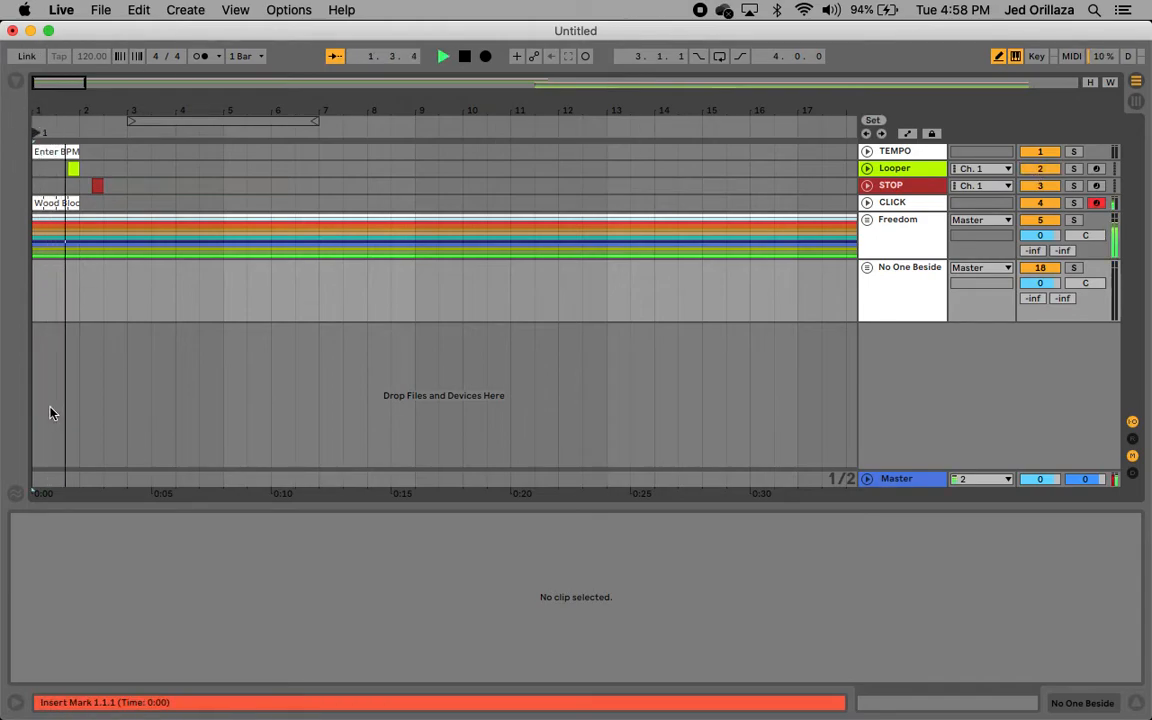
Step: Stop playback and move the STOP clip from bar 2 to bar 309, near the end of No One Beside
key("space")
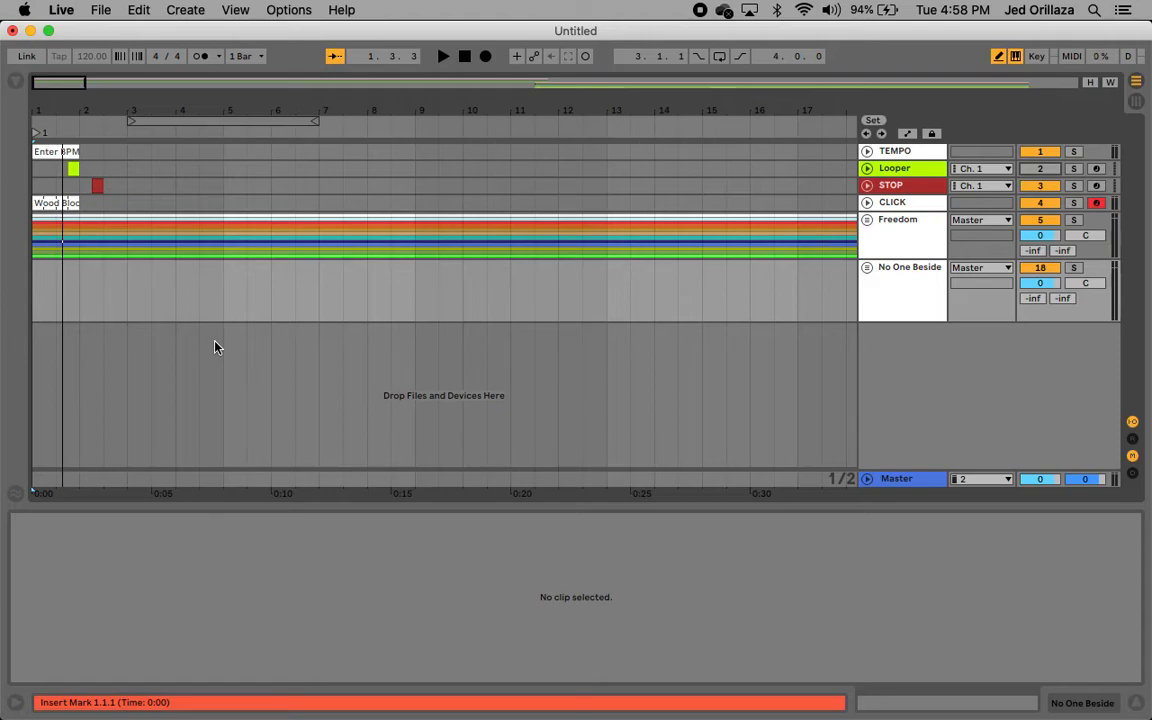
left_click(98, 186)
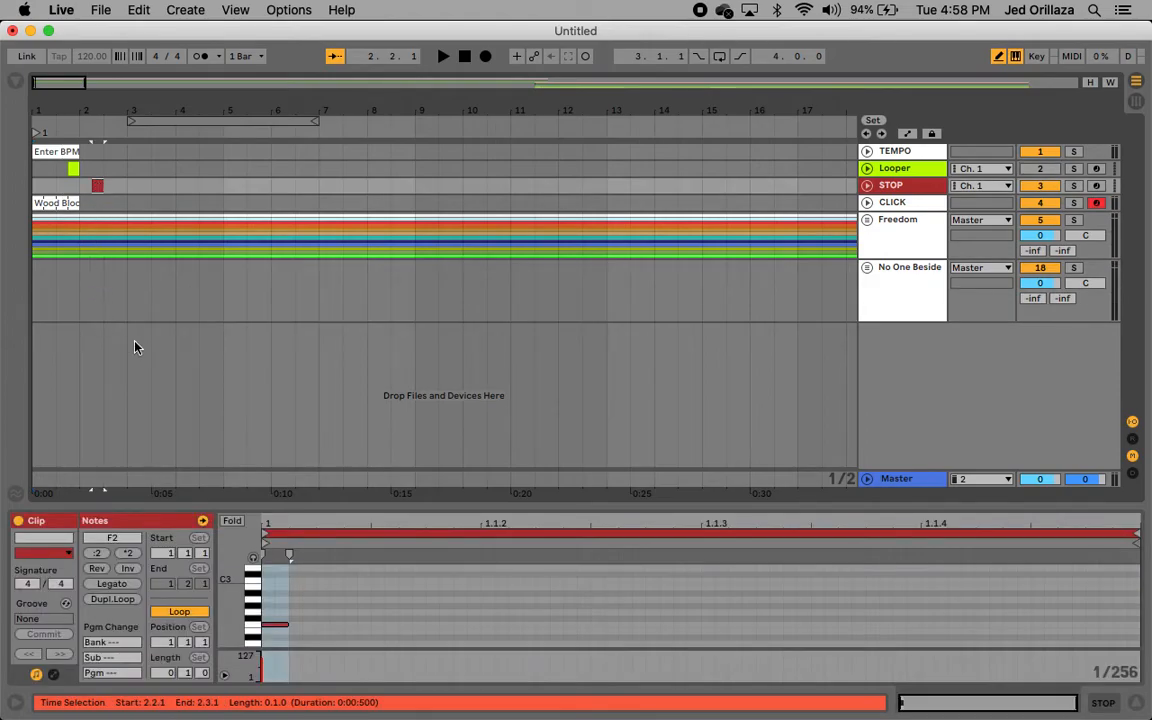
right_click(100, 195)
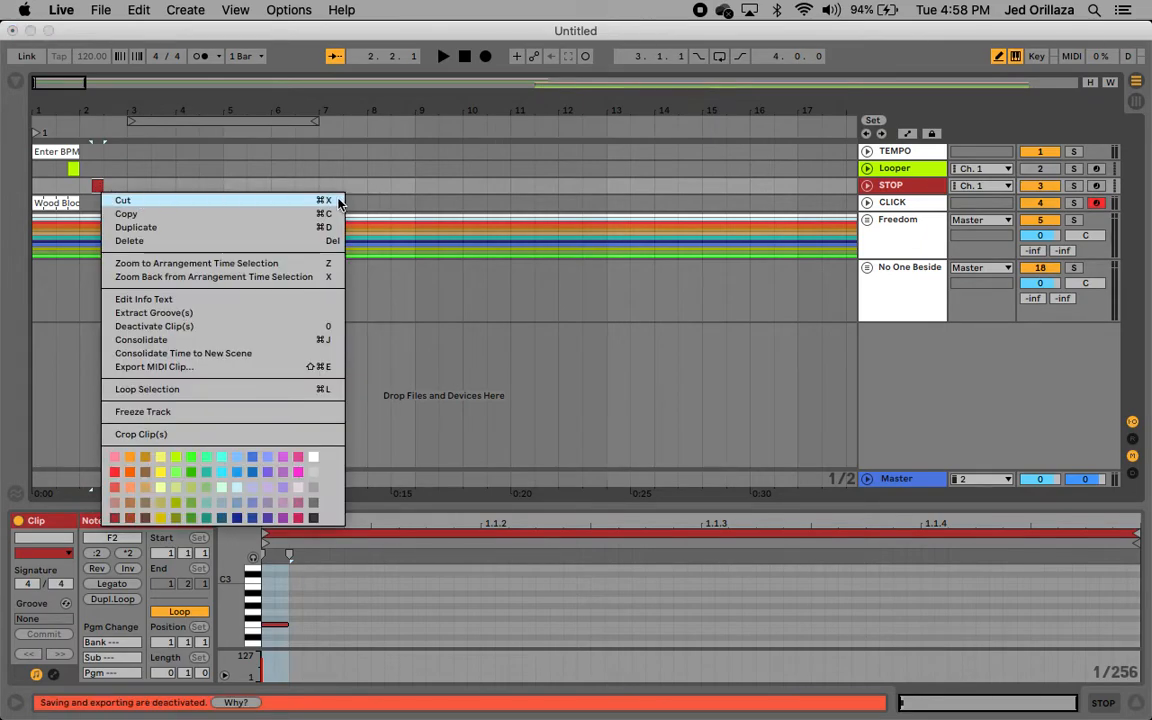
left_click(97, 186)
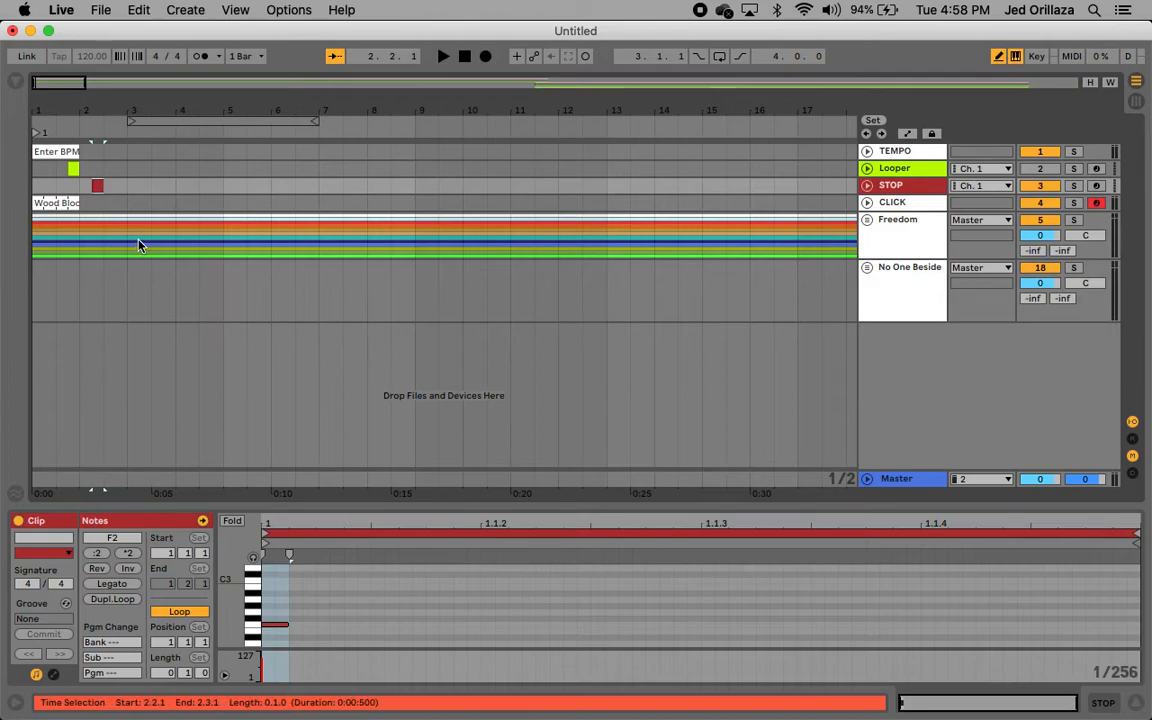
key("super+x")
scroll(331, 205, "down", 10)
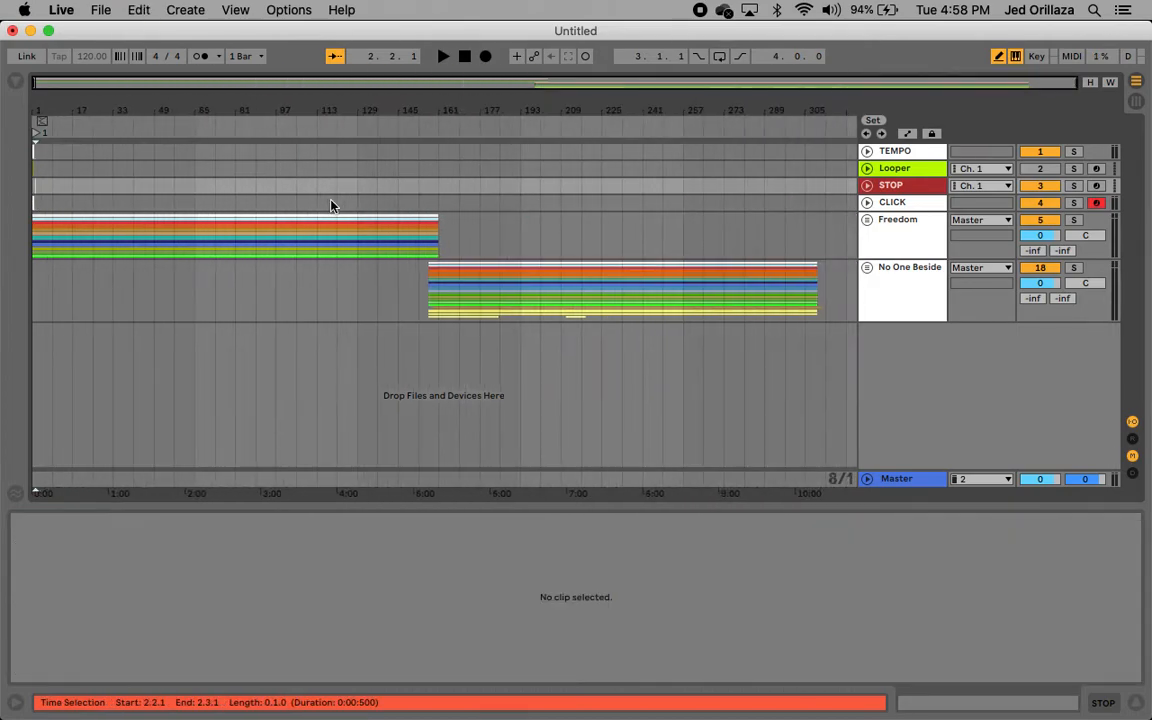
left_click(811, 187)
scroll(806, 207, "up", 5)
scroll(806, 207, "right", 2)
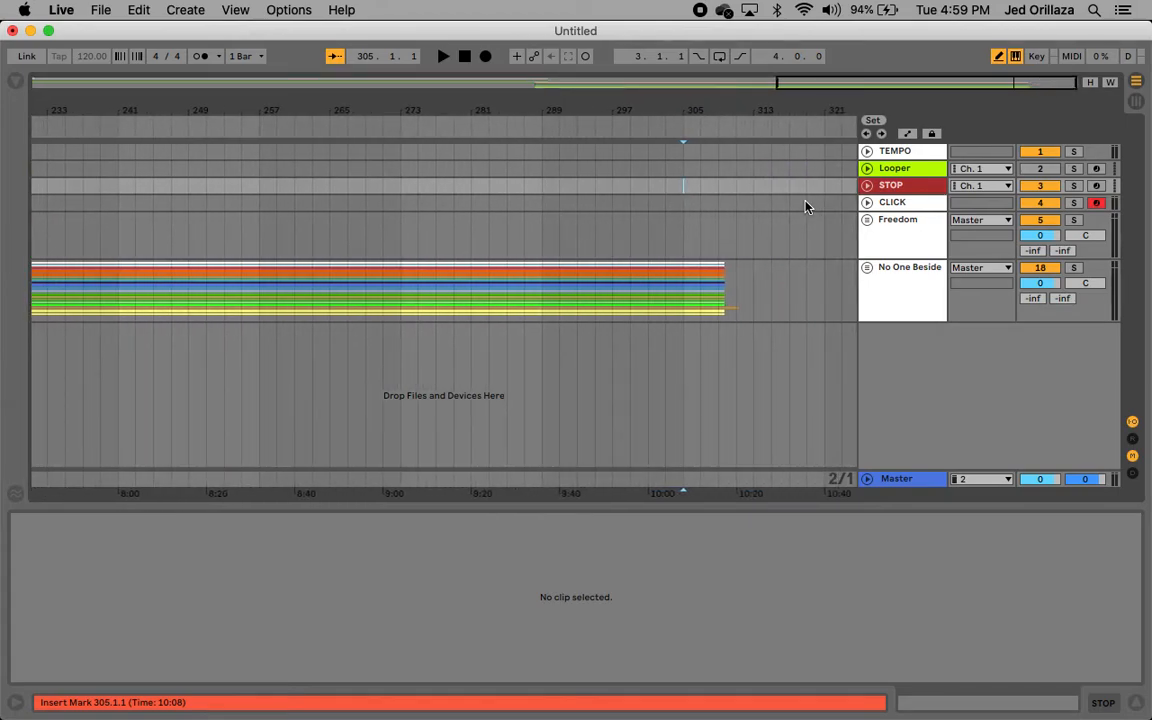
left_click(738, 196)
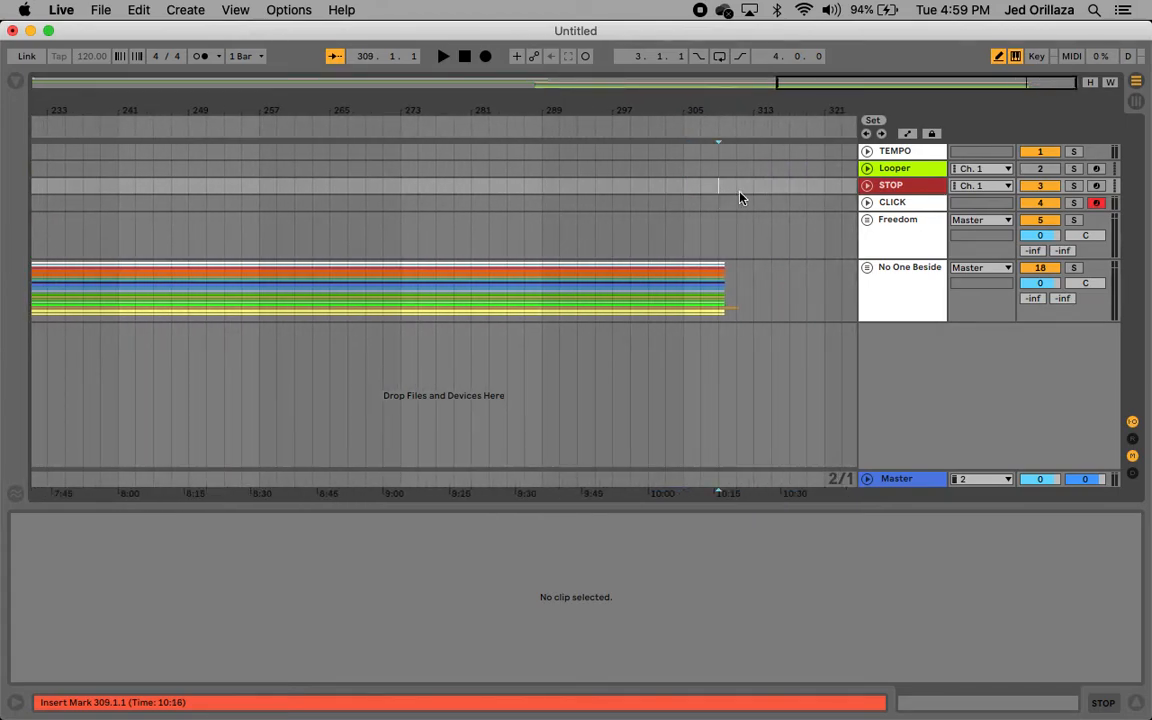
key("super+shift+m")
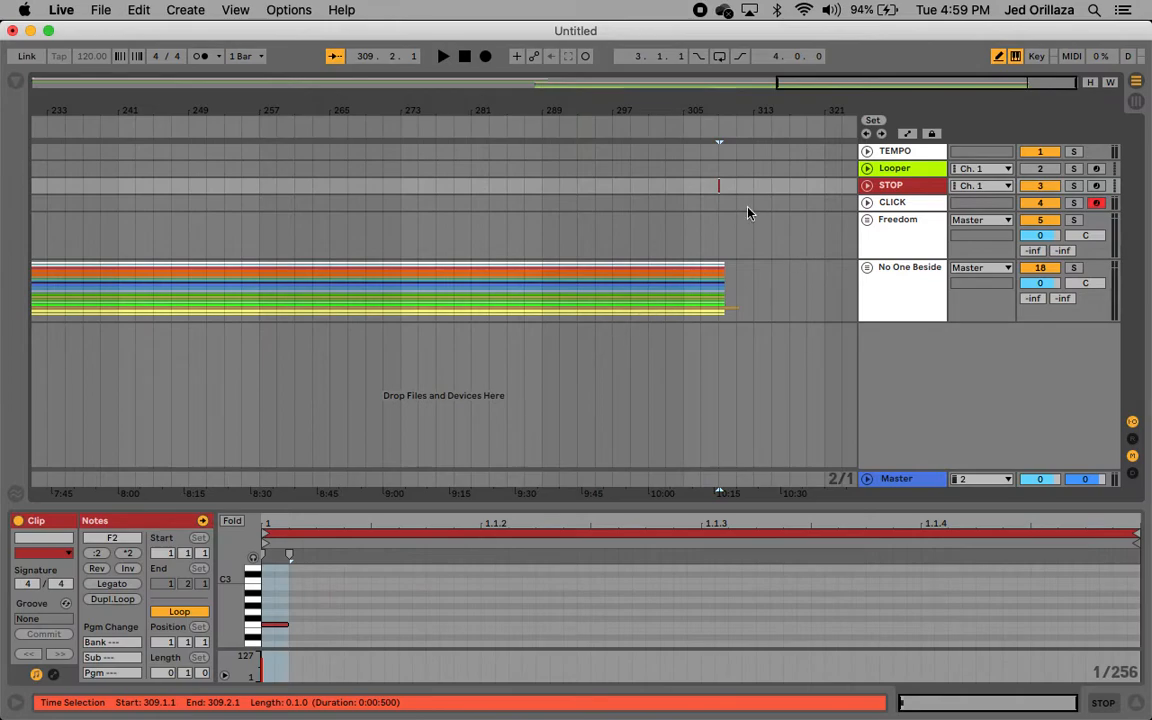
Step: Play the set from just before the STOP clip at bar 309 to test the automatic stop
scroll(717, 181, "up", 10)
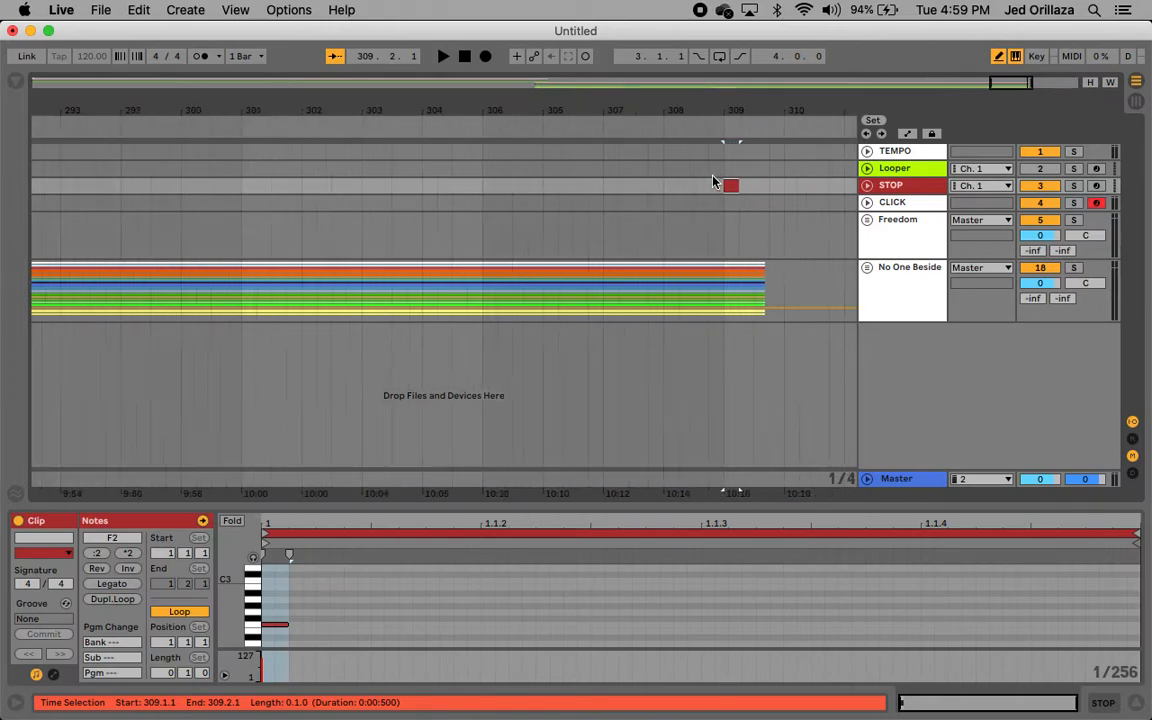
key("space")
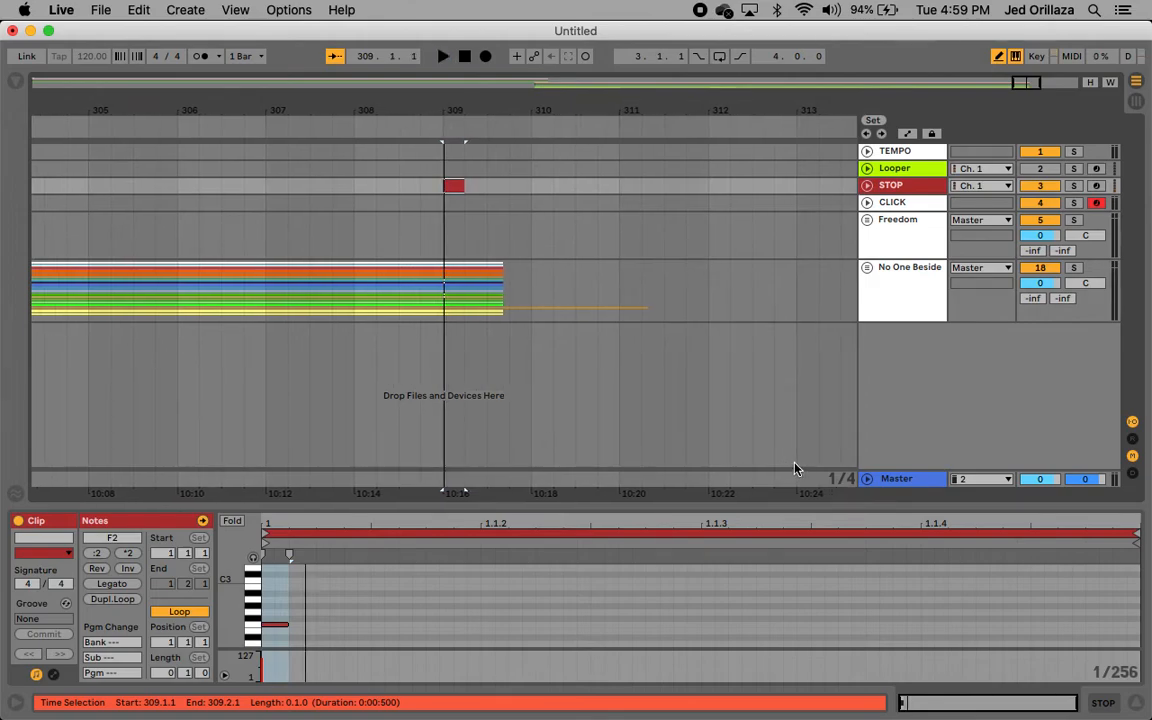
scroll(513, 320, "down", 15)
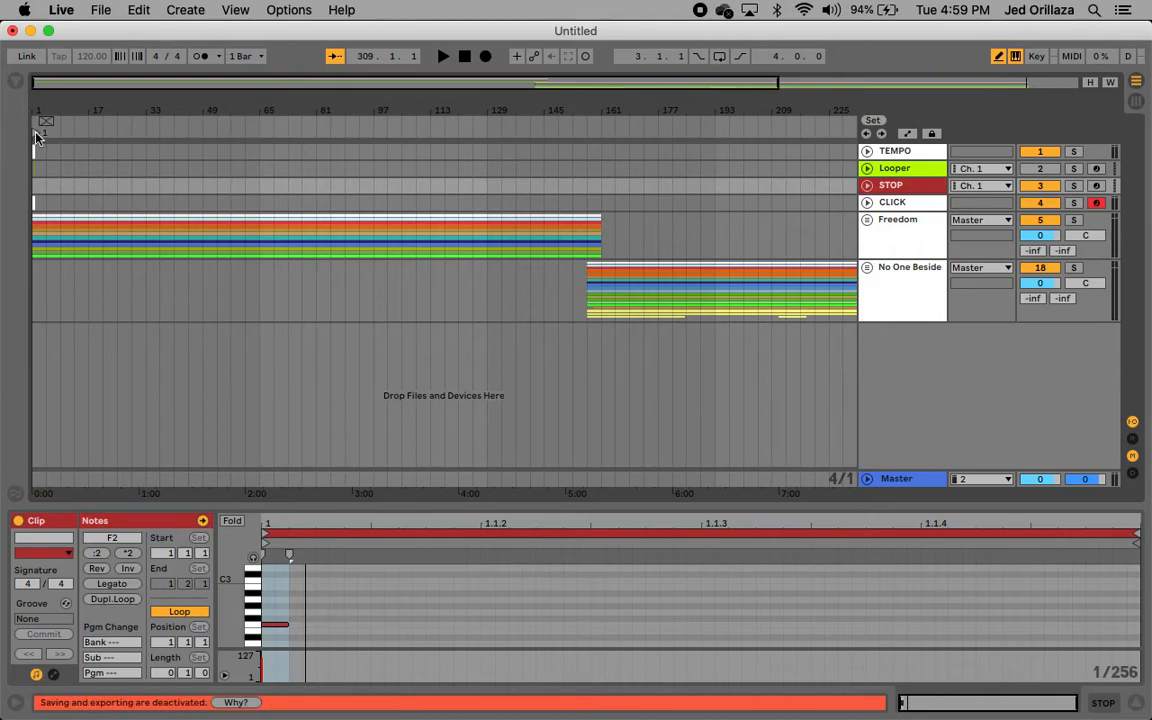
Step: Listen to the overlap between Freedom and No One Beside, starting from bars 161, 157 and 158
left_click(609, 169)
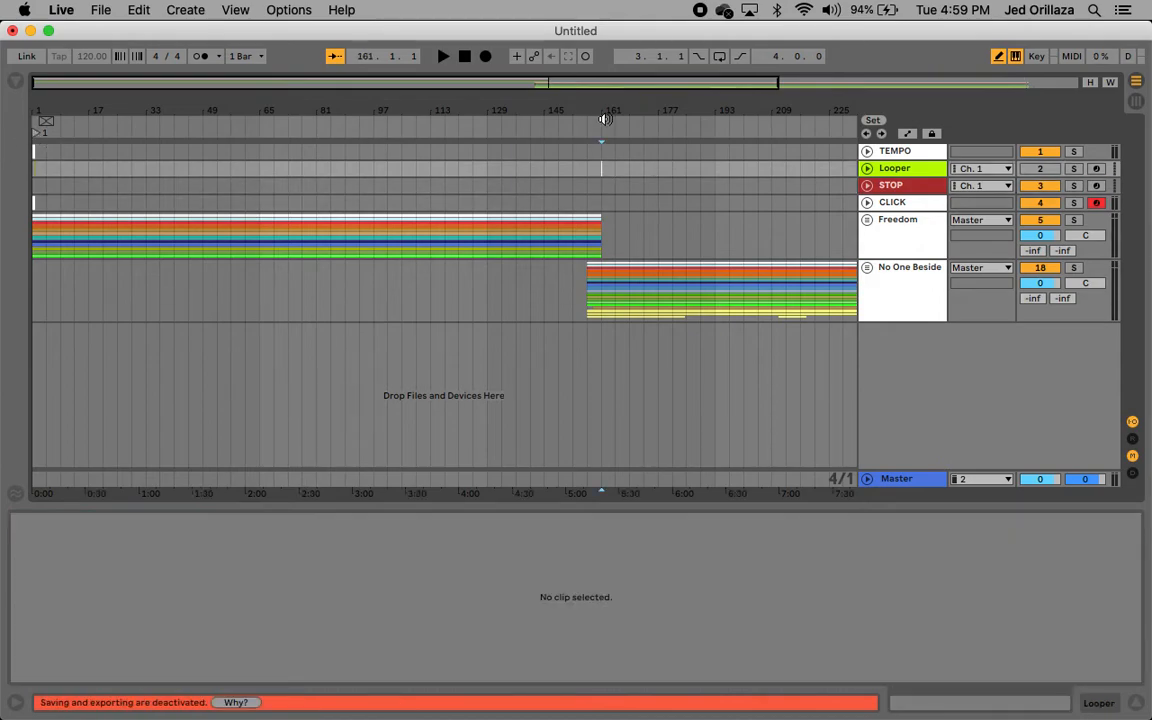
scroll(602, 123, "right", 5)
scroll(418, 318, "up", 10)
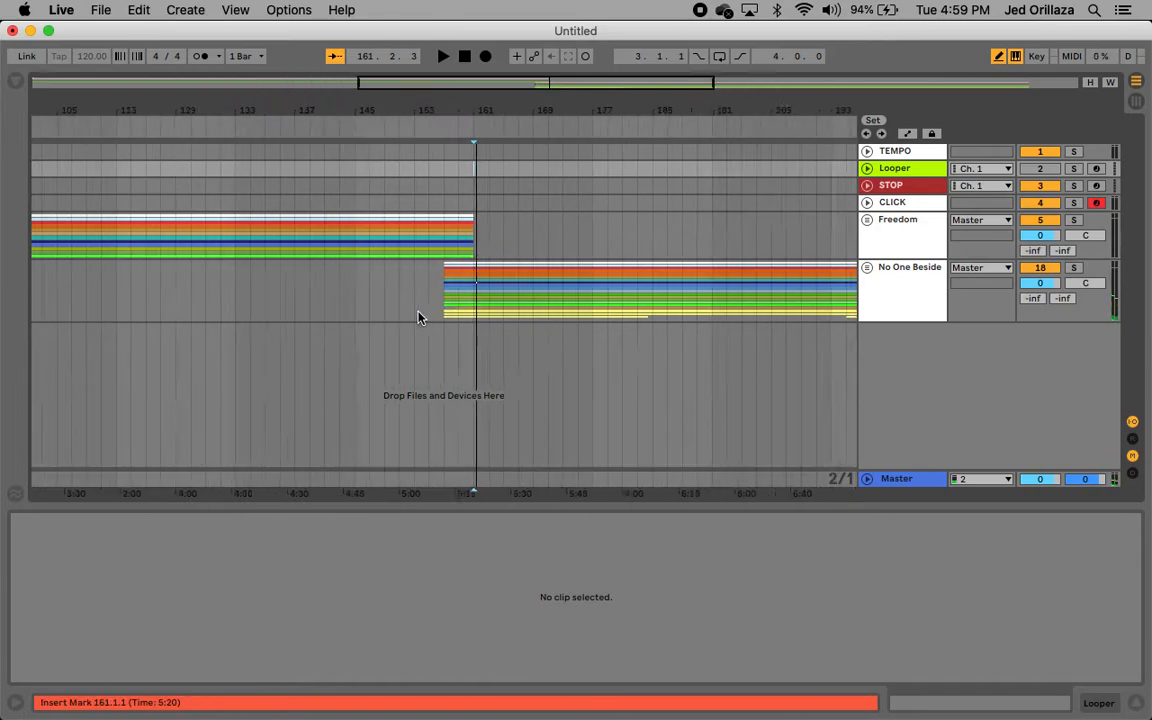
scroll(527, 324, "right", 3)
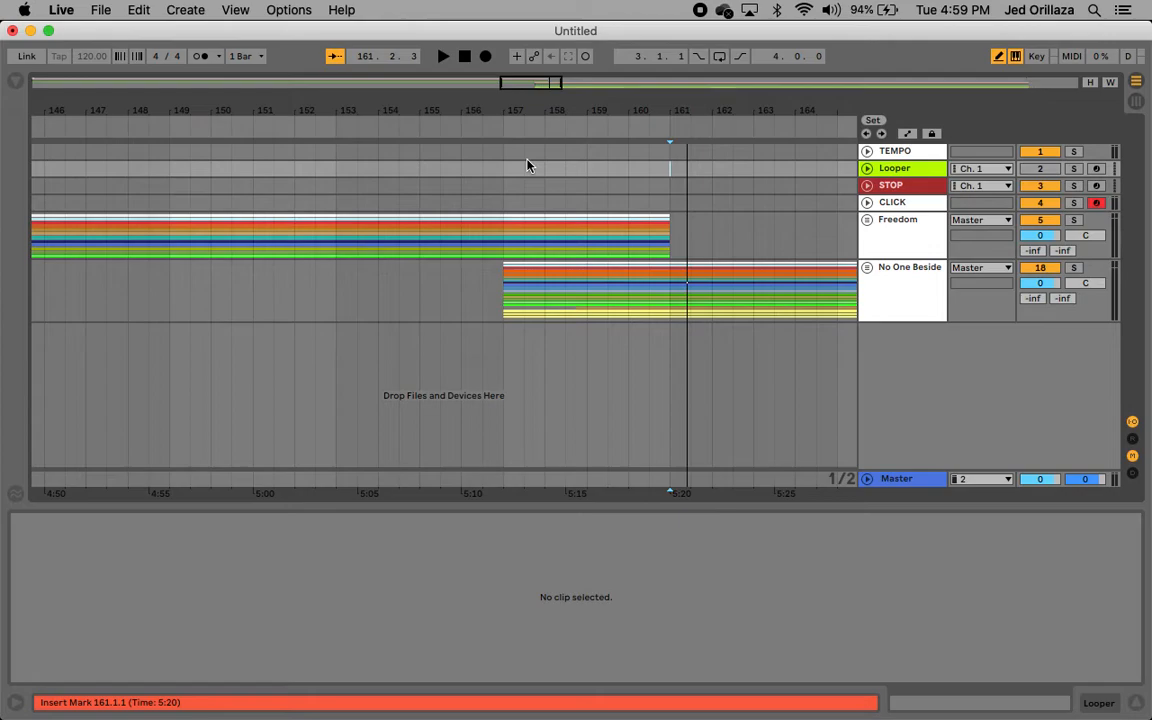
key("super+s")
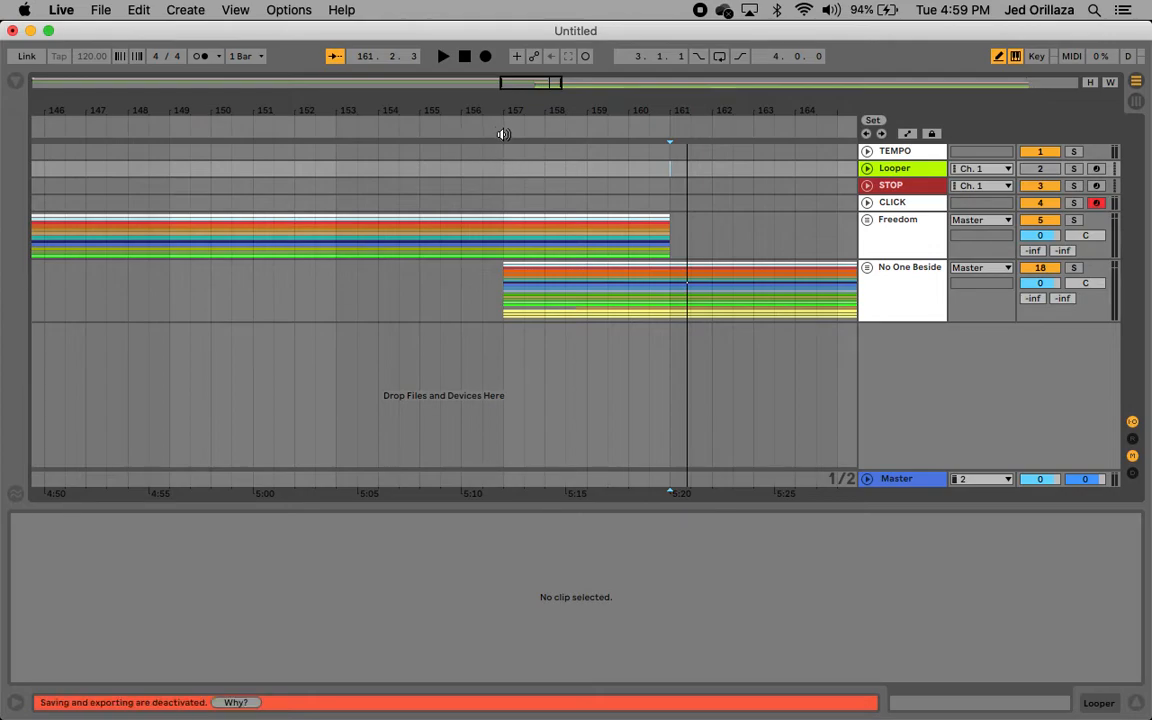
left_click(503, 134)
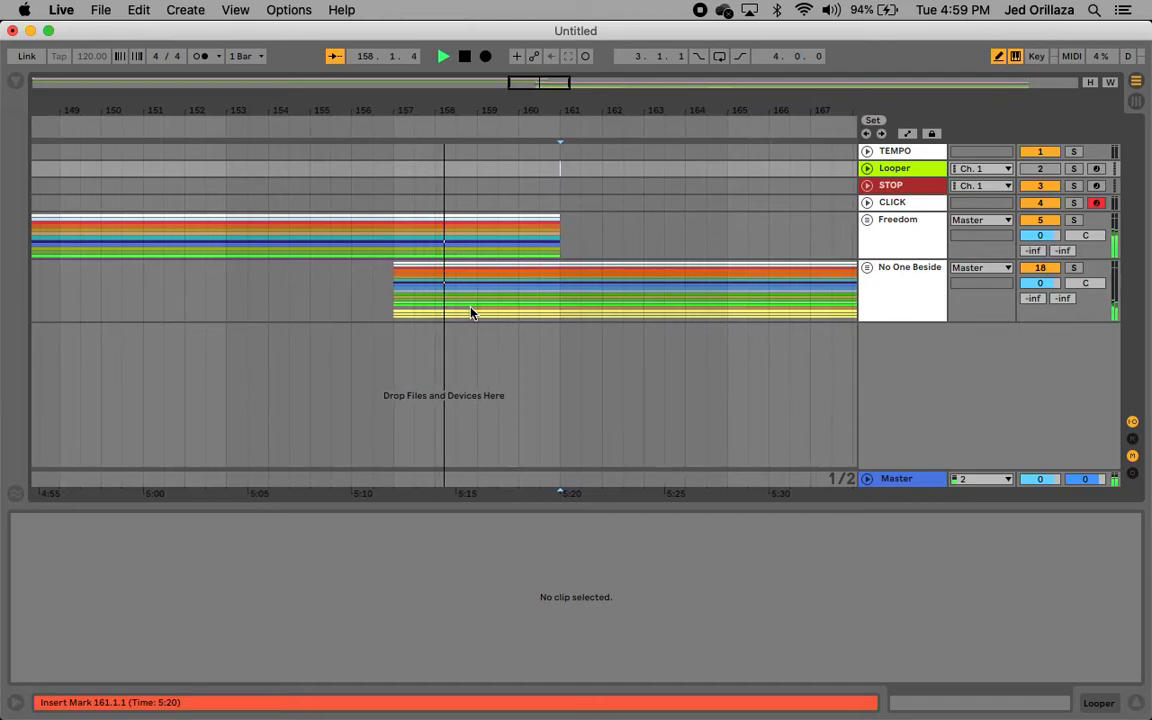
key("space")
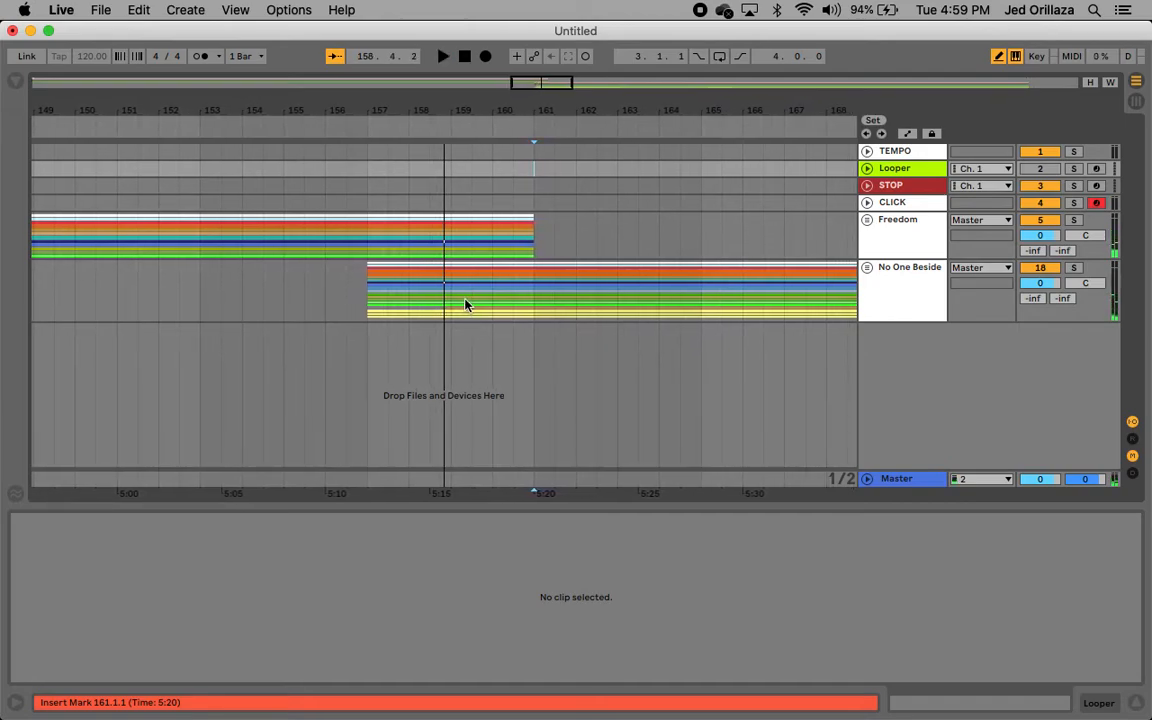
left_click(439, 130)
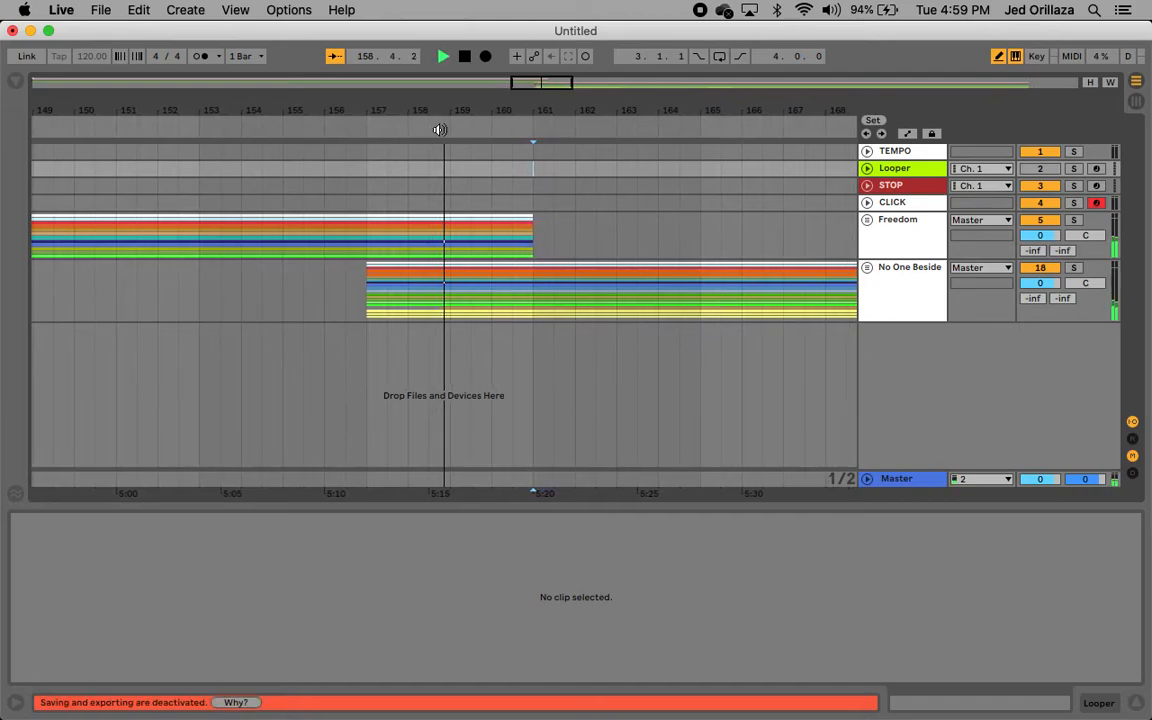
key("space")
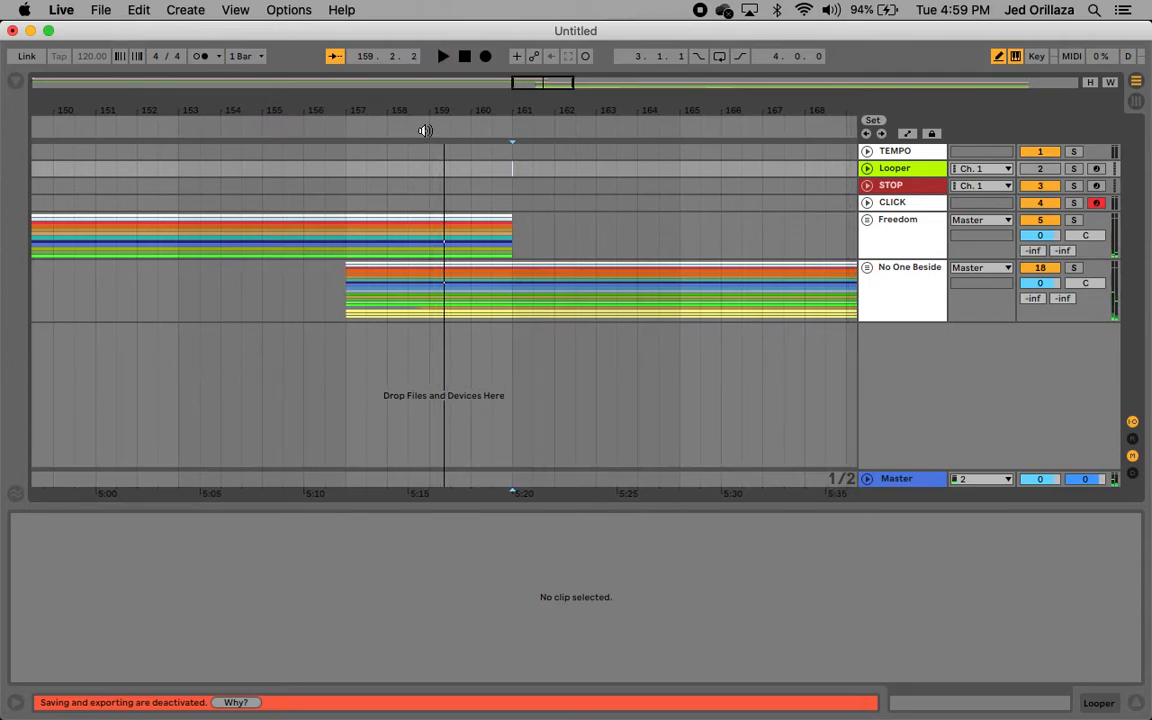
Step: Audition the transition around bar 158 and add a locator at 158.4.1
scroll(423, 285, "up", 5)
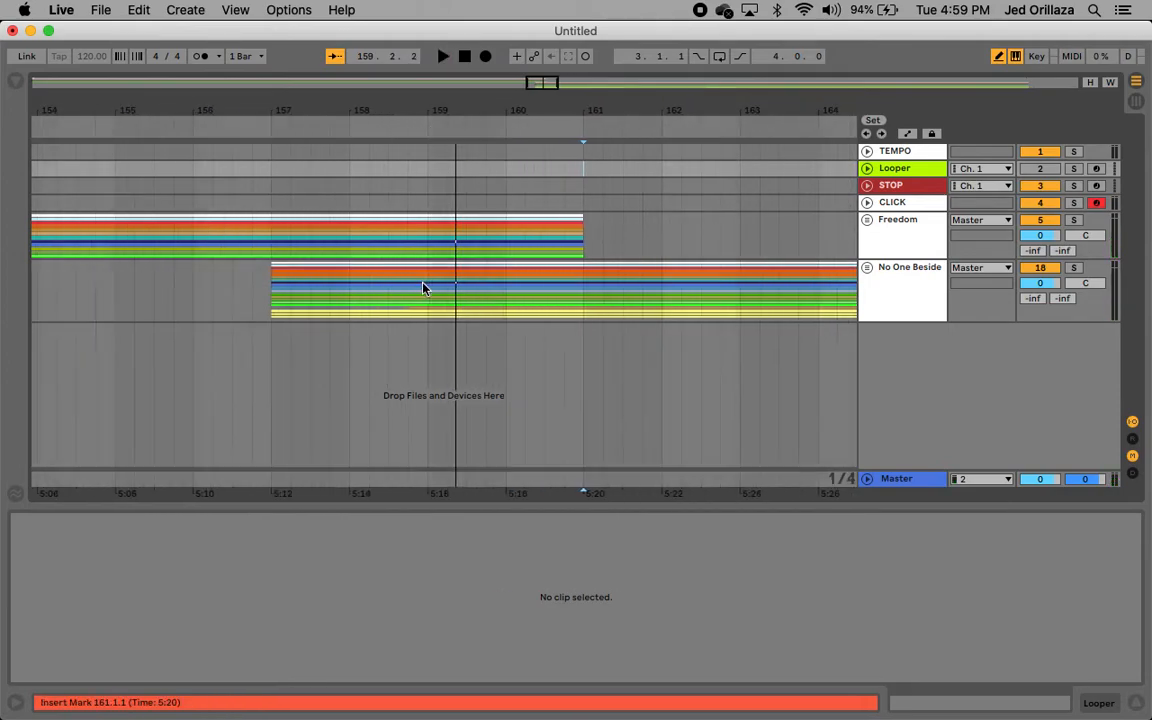
scroll(423, 288, "down", 5)
scroll(423, 288, "up", 5)
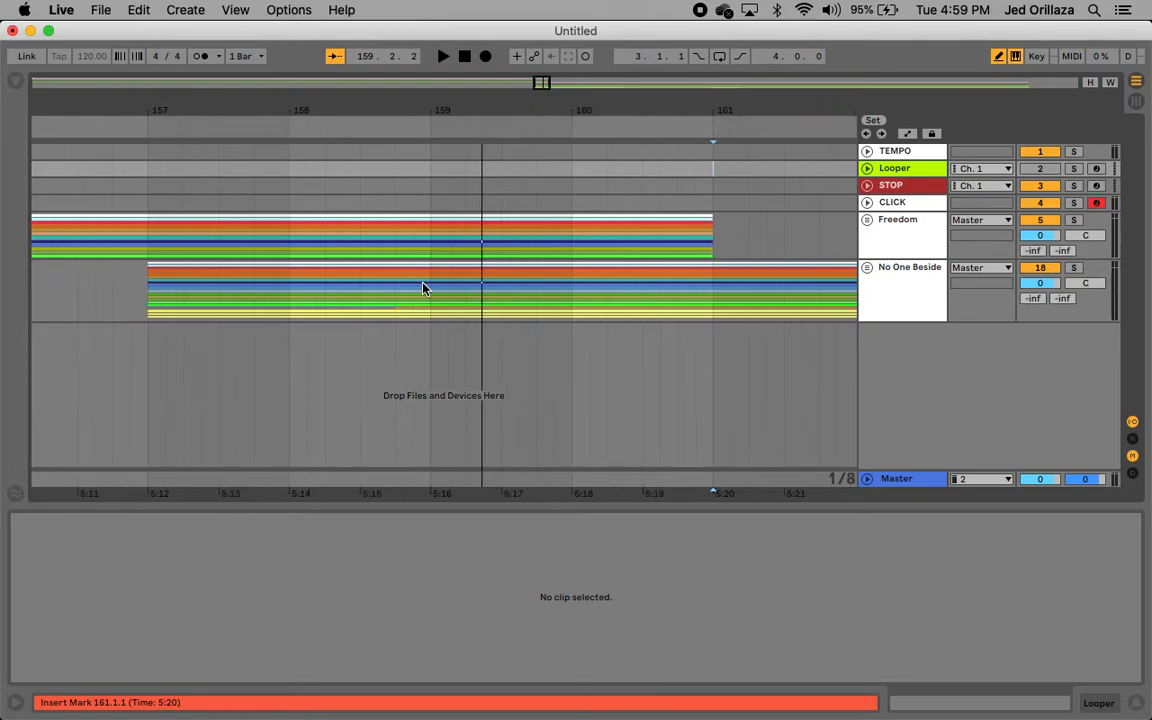
scroll(423, 288, "up", 1)
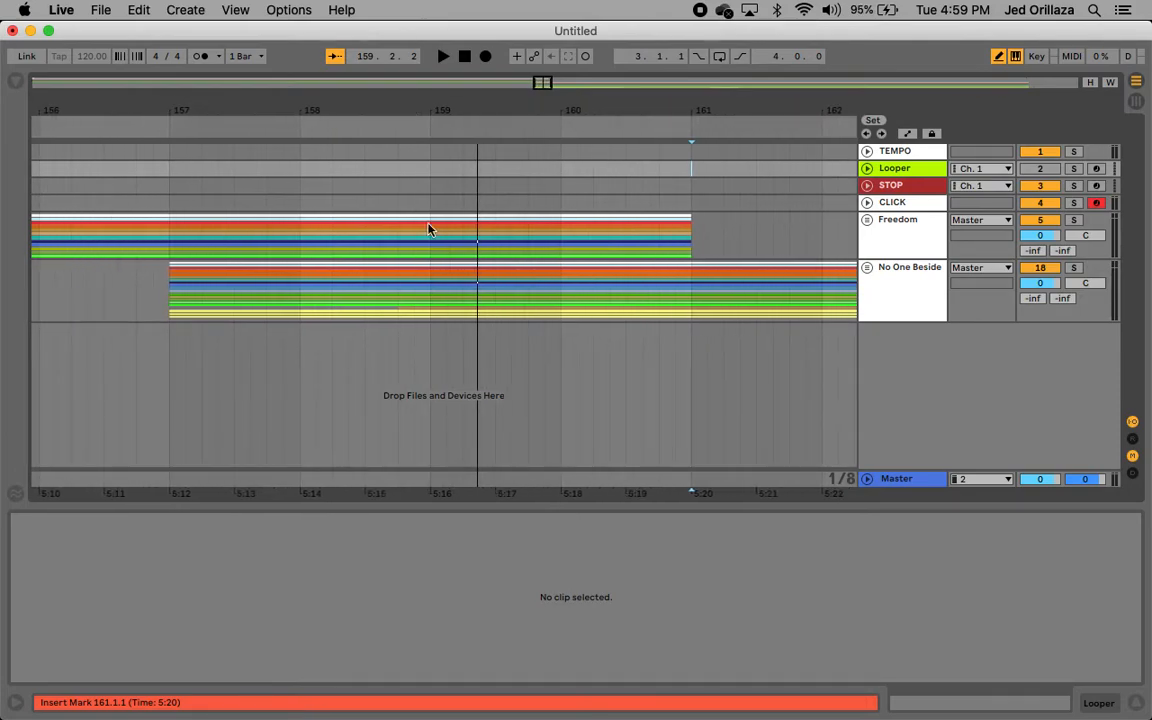
left_click(320, 128)
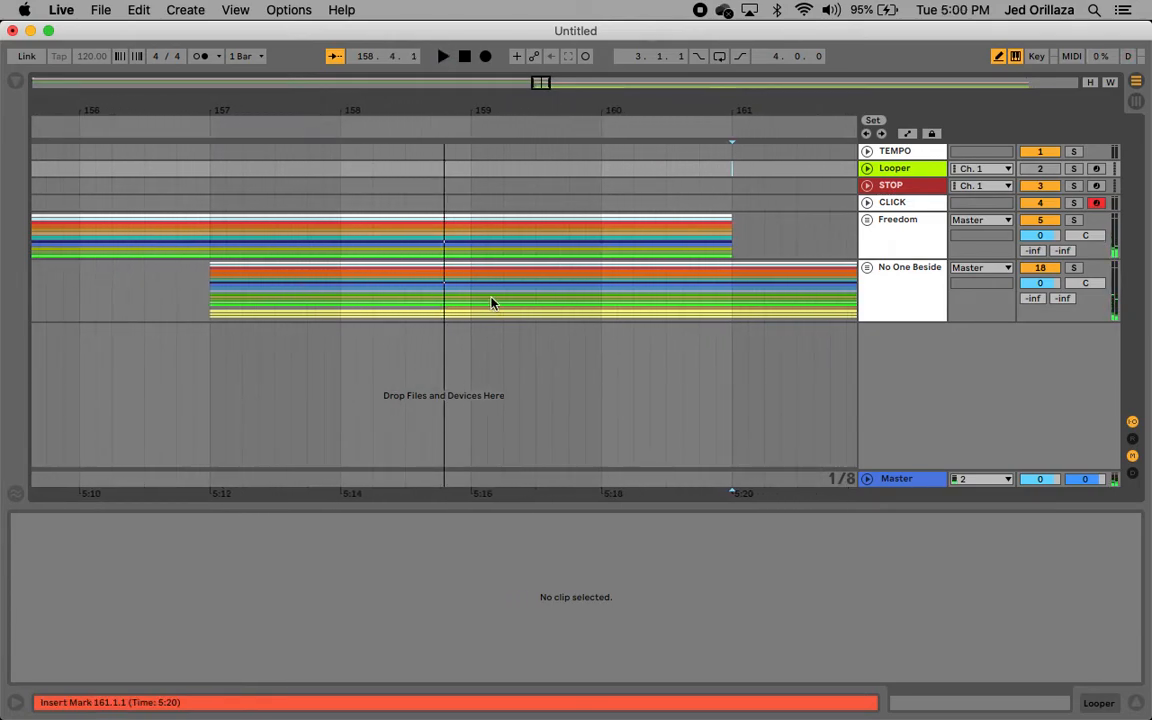
left_click(439, 341)
left_click(440, 188)
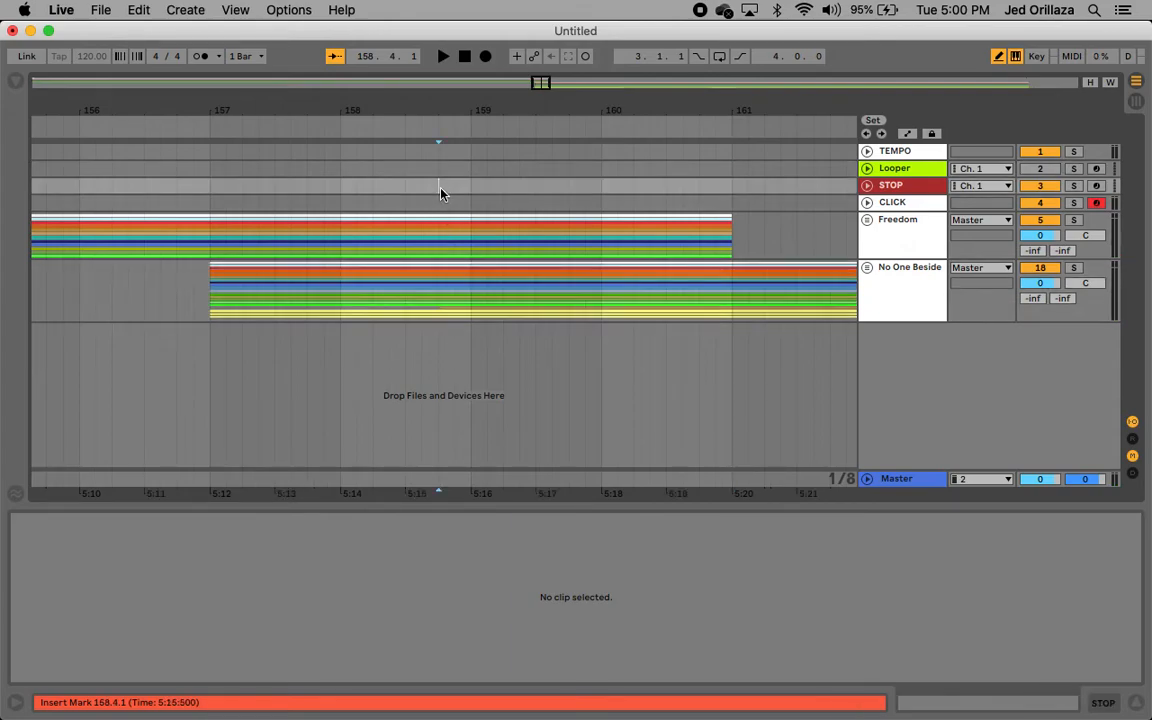
left_click(872, 121)
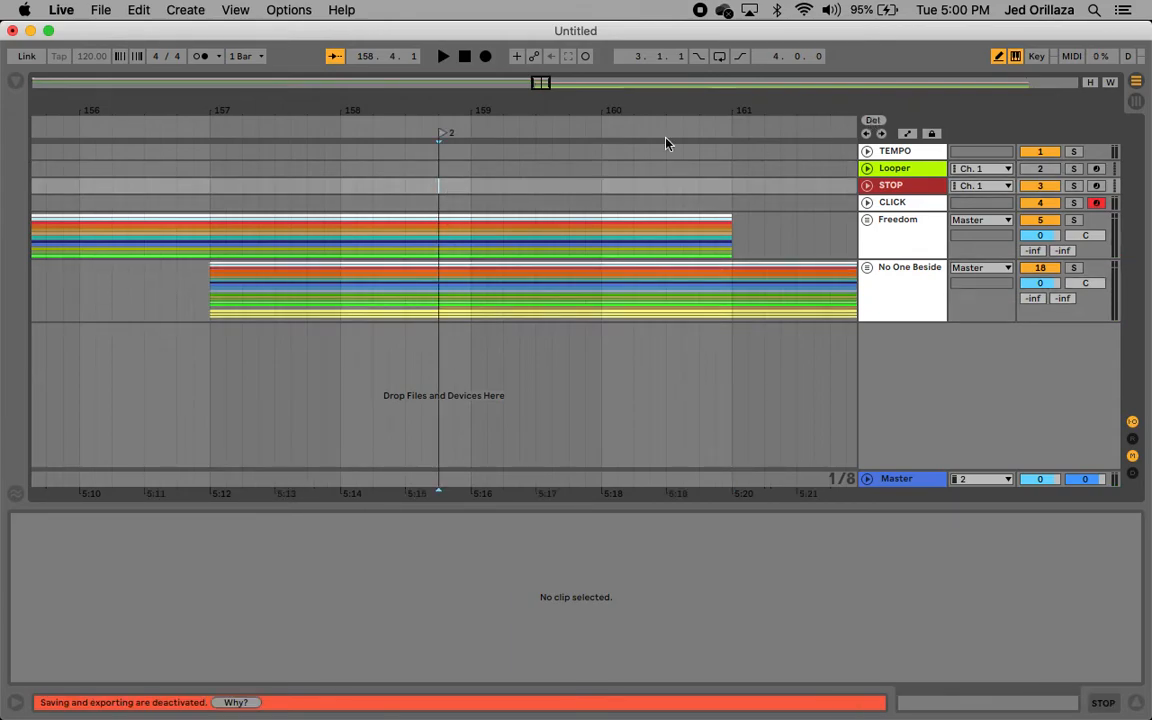
Step: Map computer key 1 to locator 1 and key 2 to locator 2, and leave key mapping mode
scroll(426, 259, "down", 15)
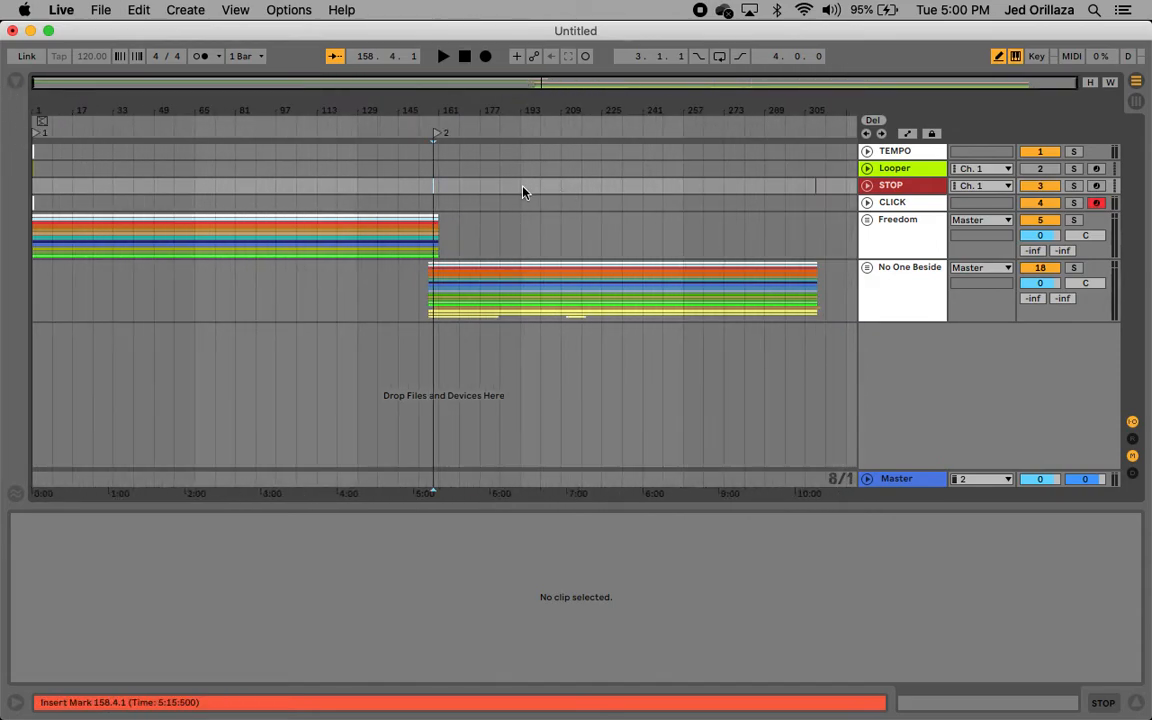
left_click(1037, 60)
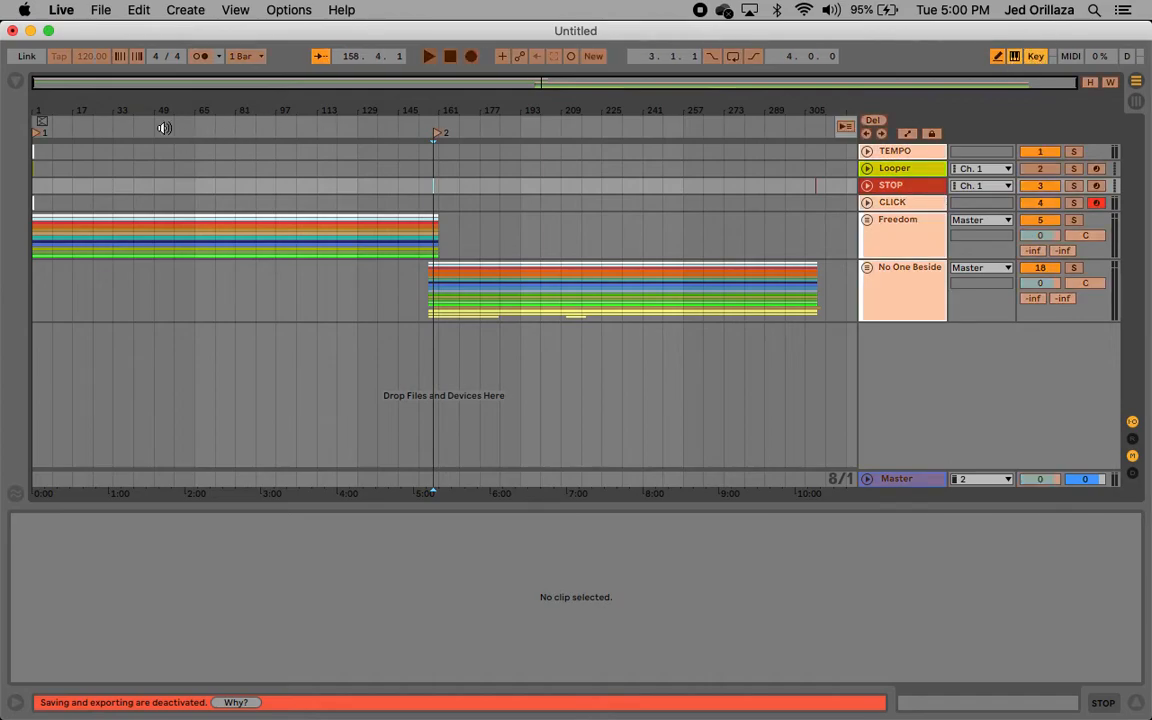
left_click(39, 132)
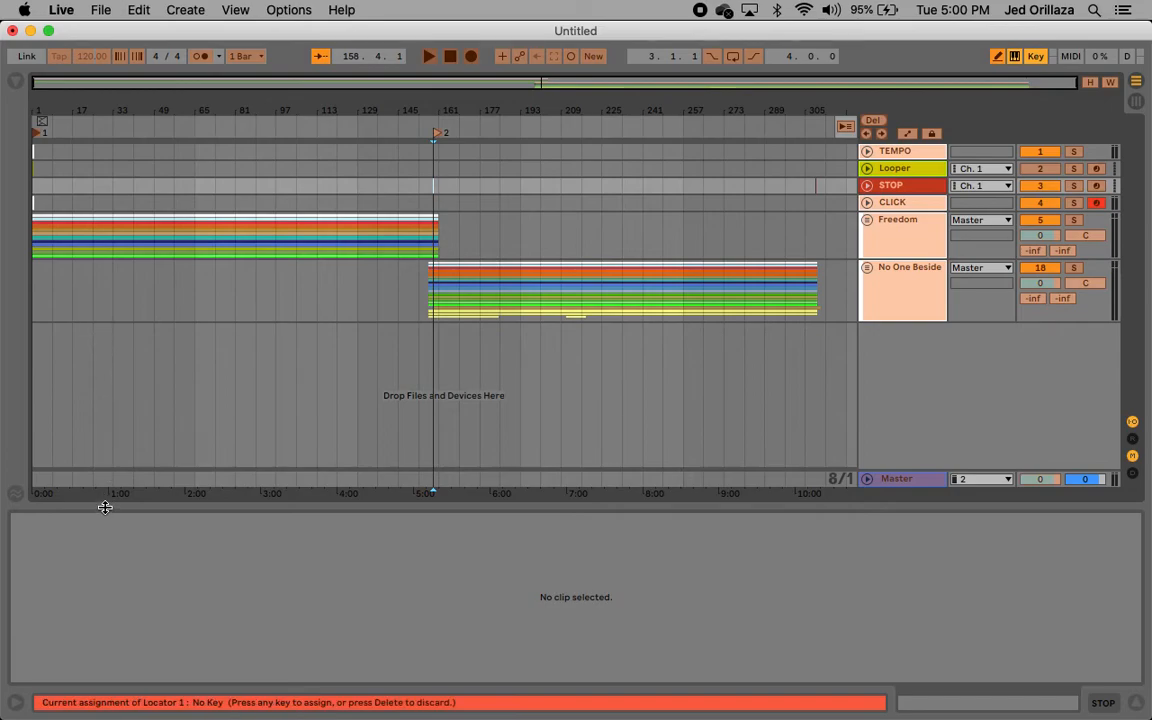
key("1")
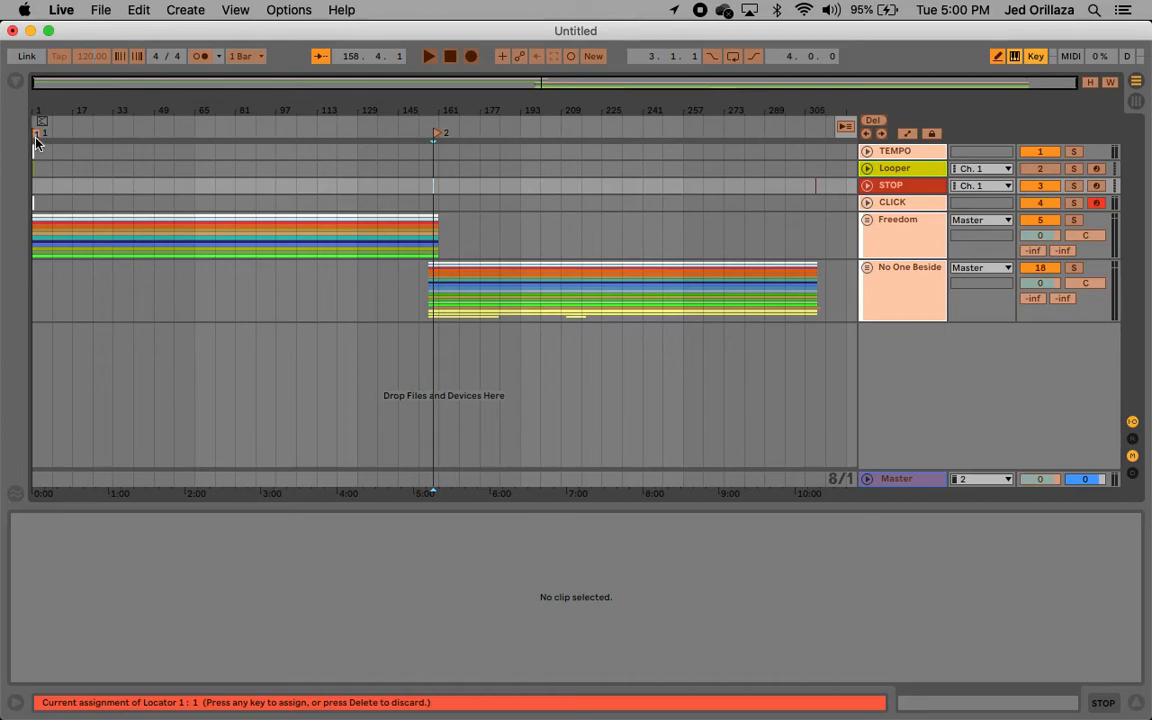
left_click(437, 134)
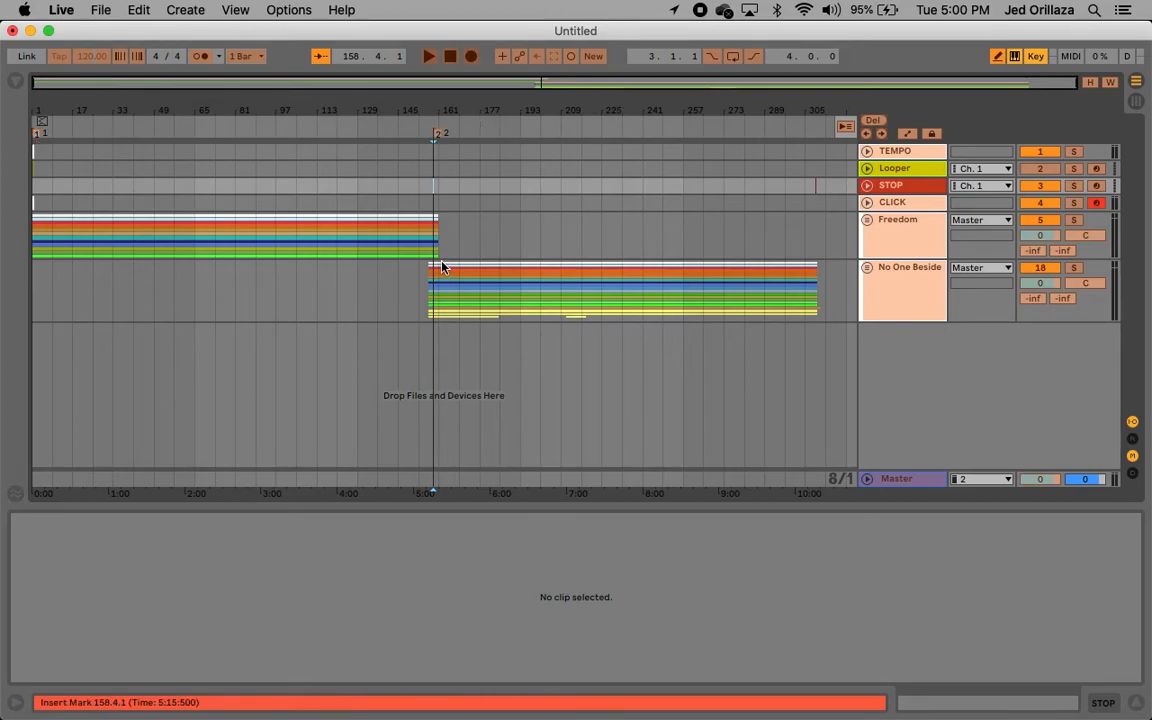
left_click(337, 312)
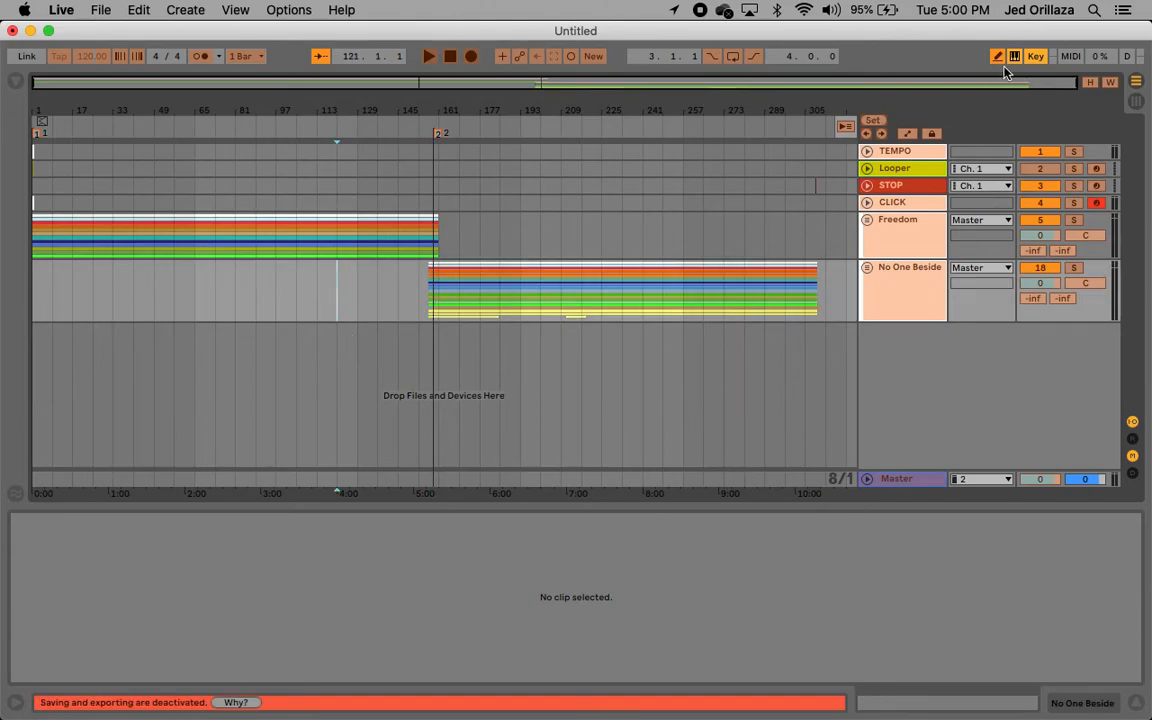
left_click(1033, 58)
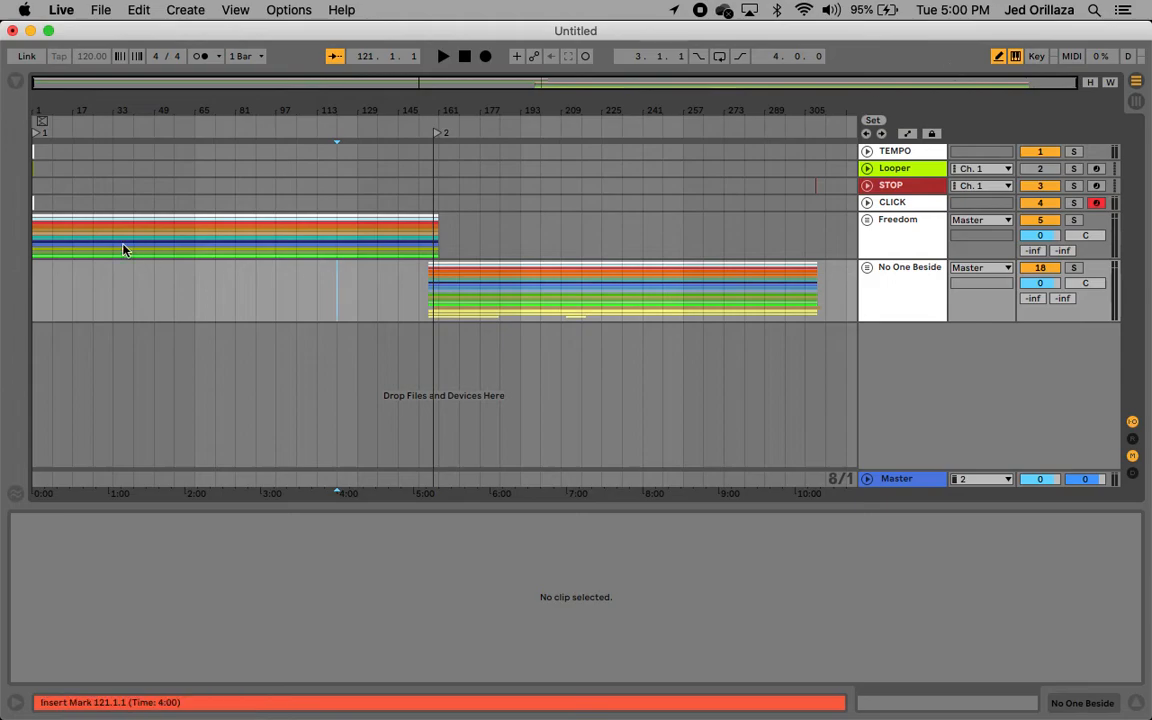
Step: Show the file browser and review the key mappings assigned to the two locators
left_click(17, 86)
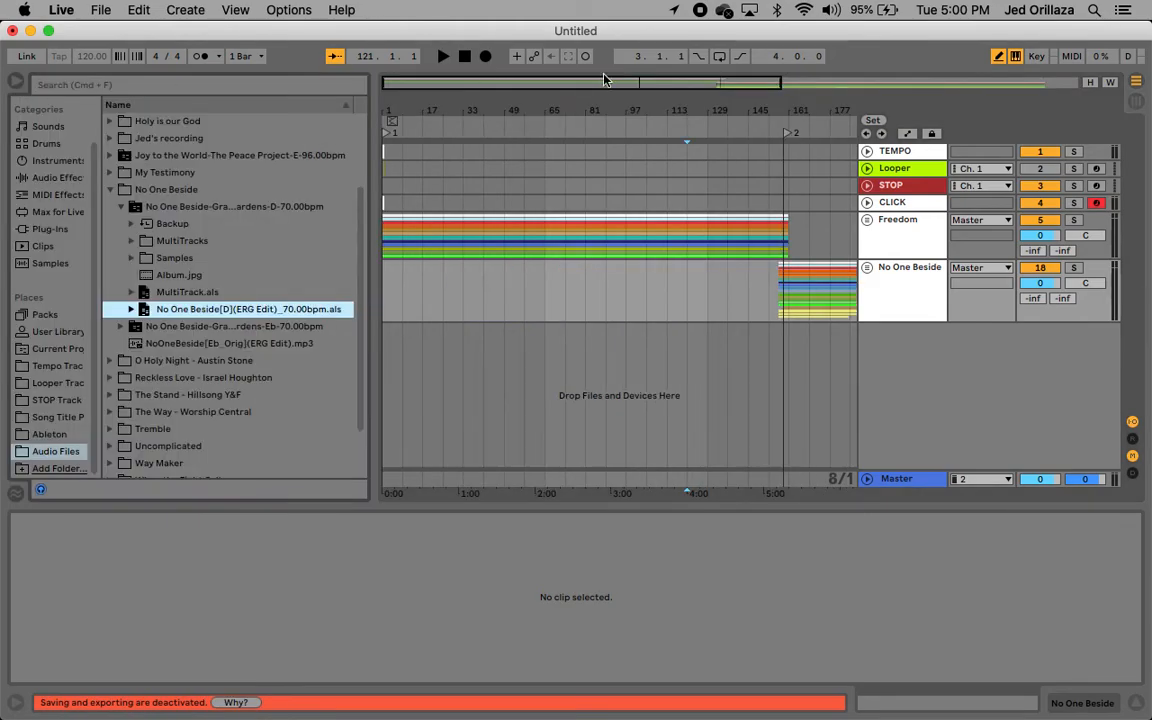
left_click(1033, 58)
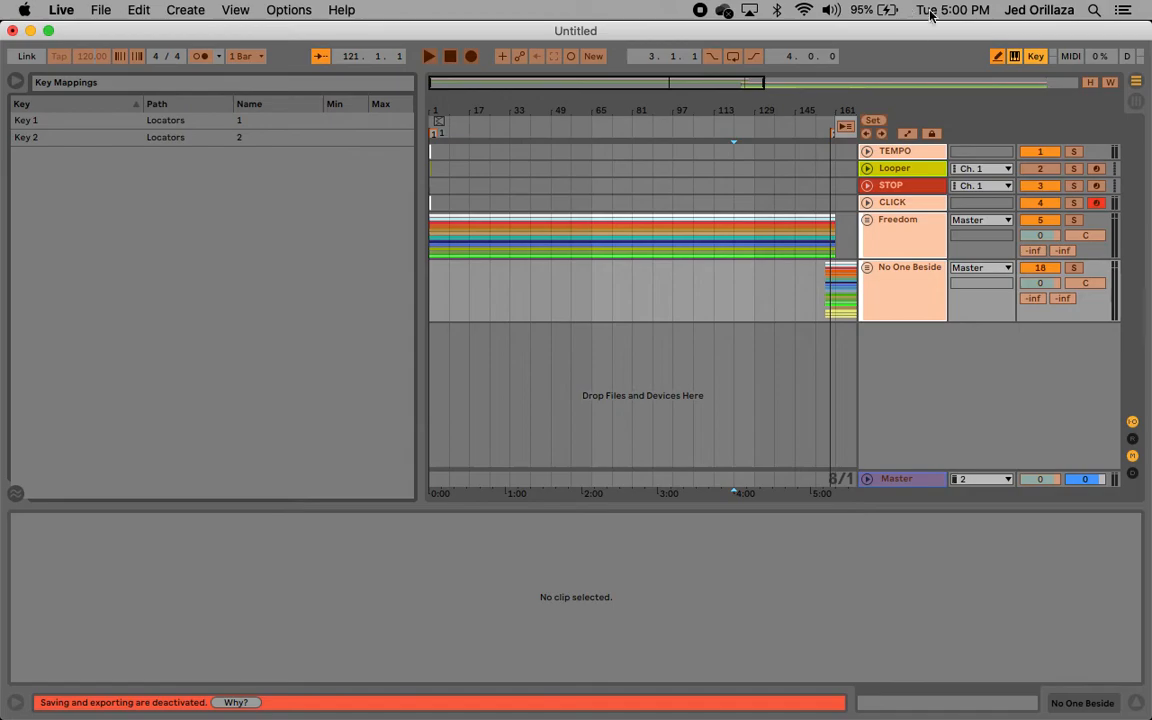
left_click(1035, 58)
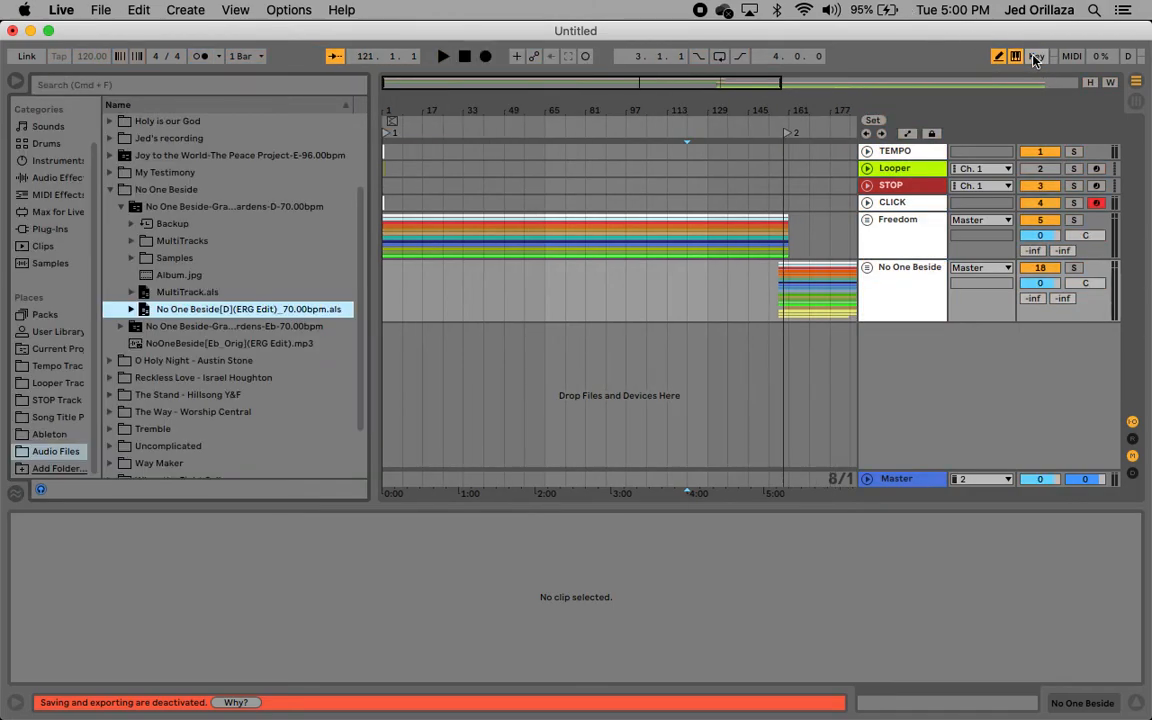
Step: Hide the file browser and test the locators by briefly playing the set from locator 2
left_click(15, 84)
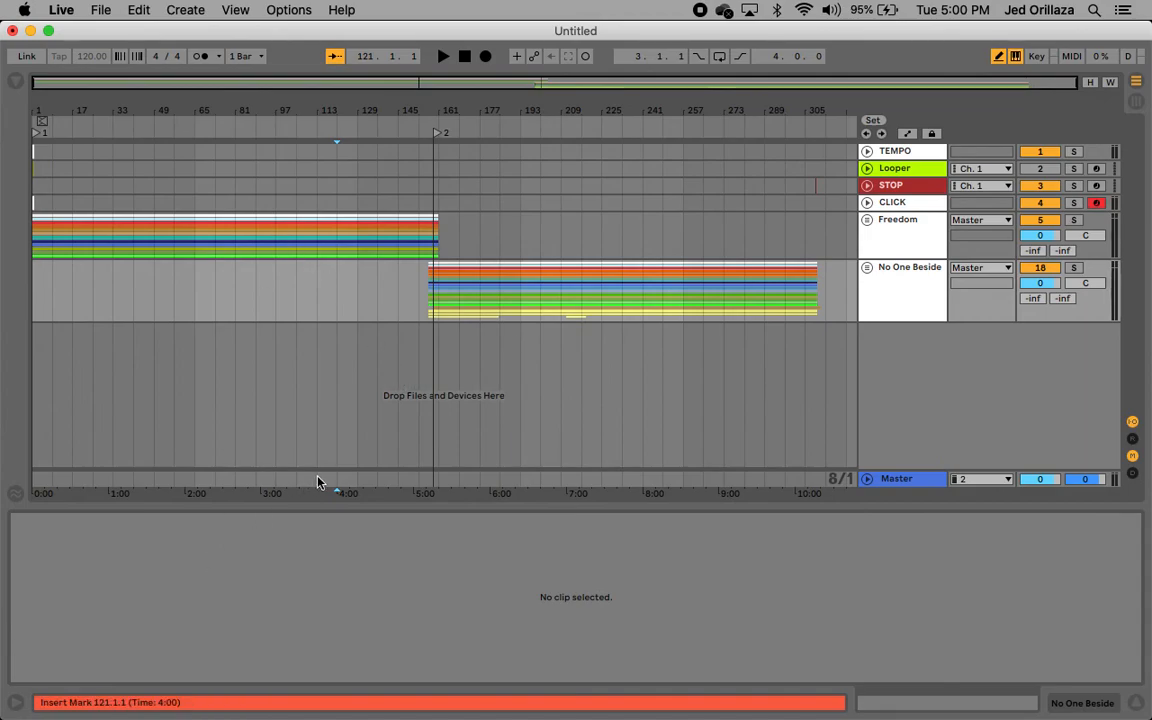
key("2")
left_click(36, 155)
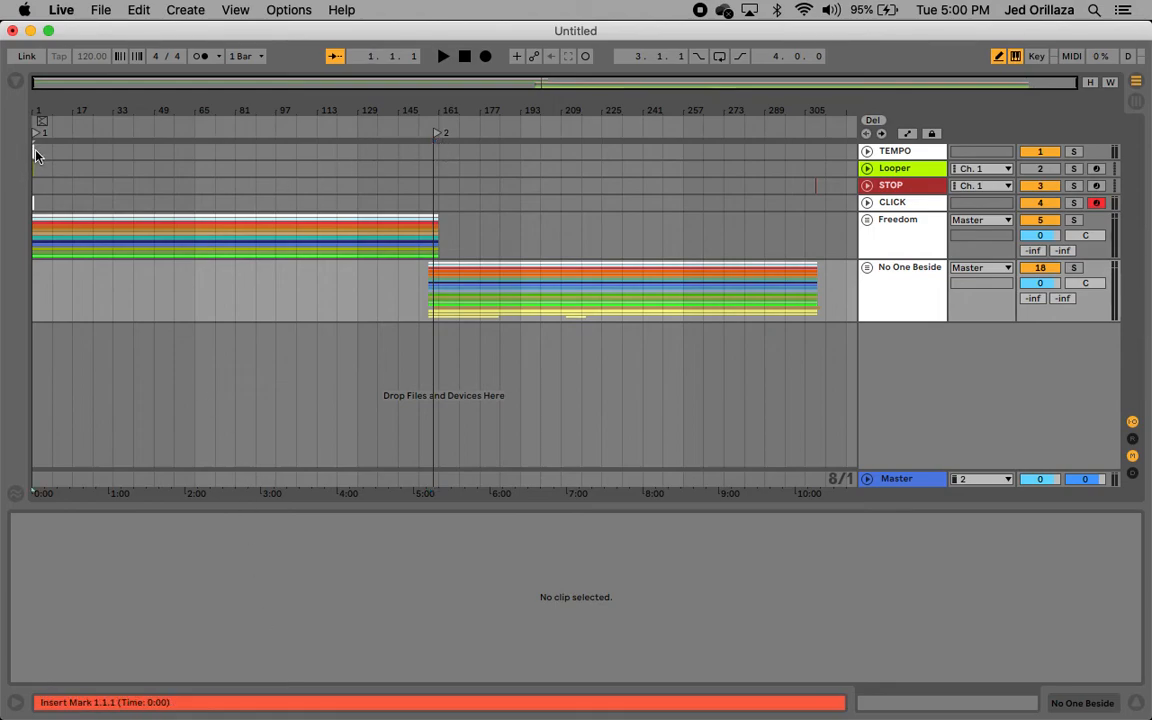
left_click(437, 148)
key("space")
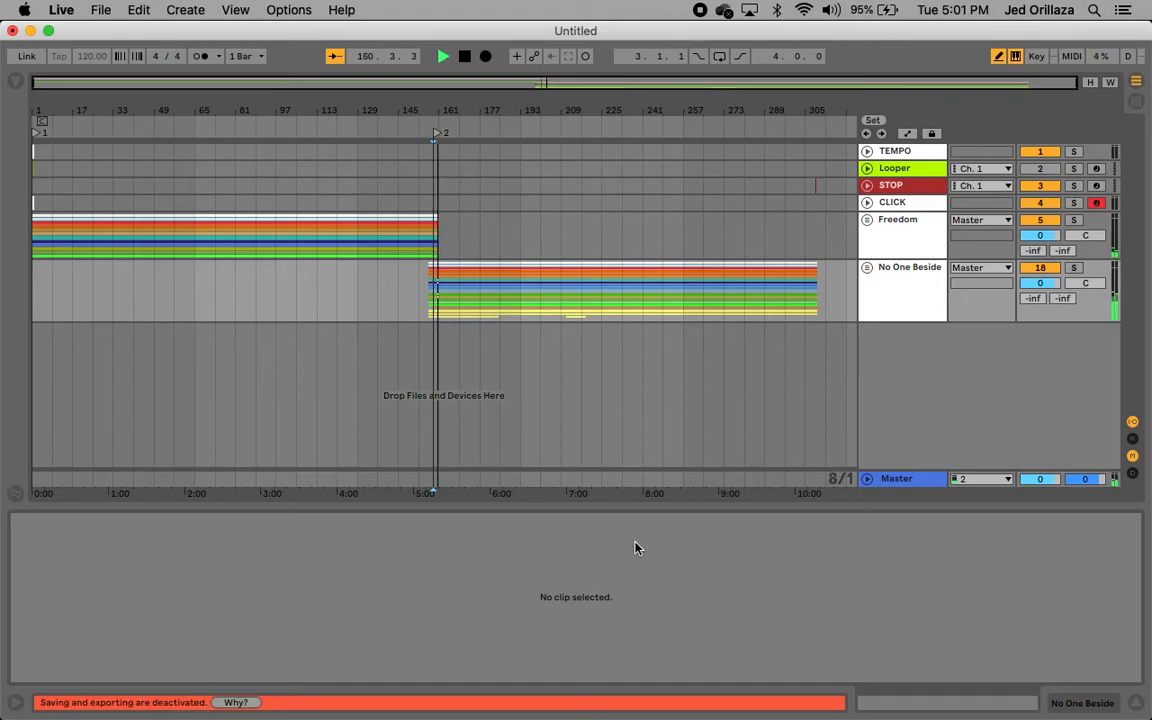
key("space")
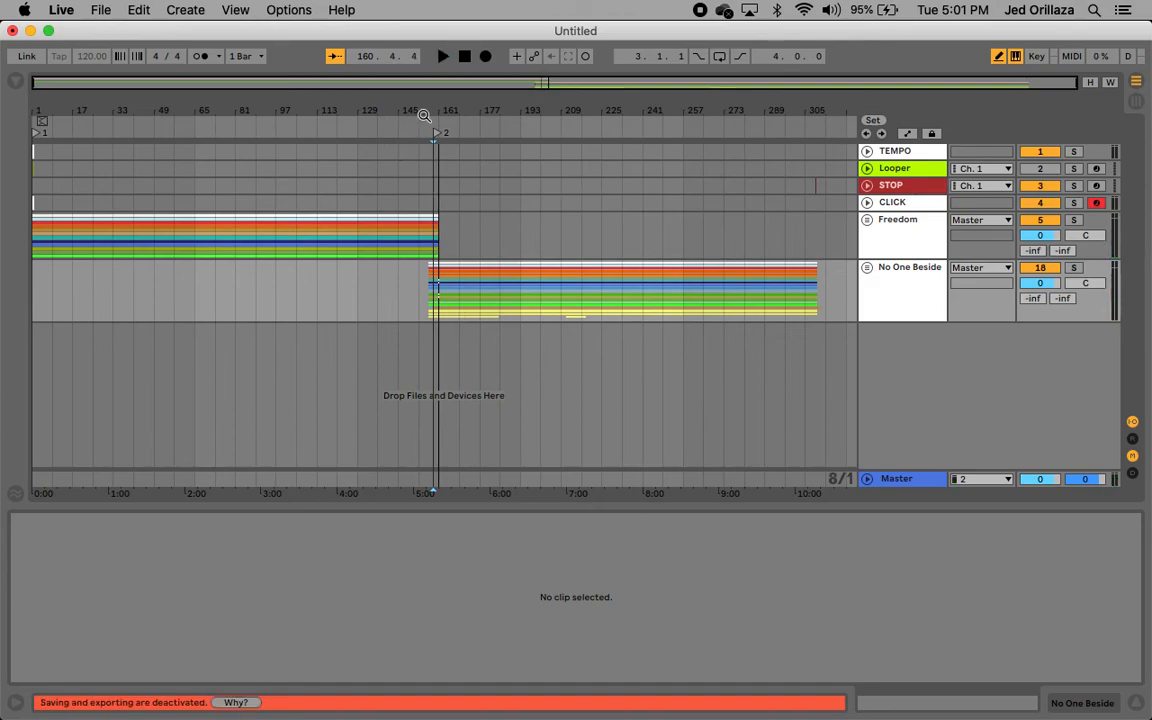
key("super+s")
left_click(100, 10)
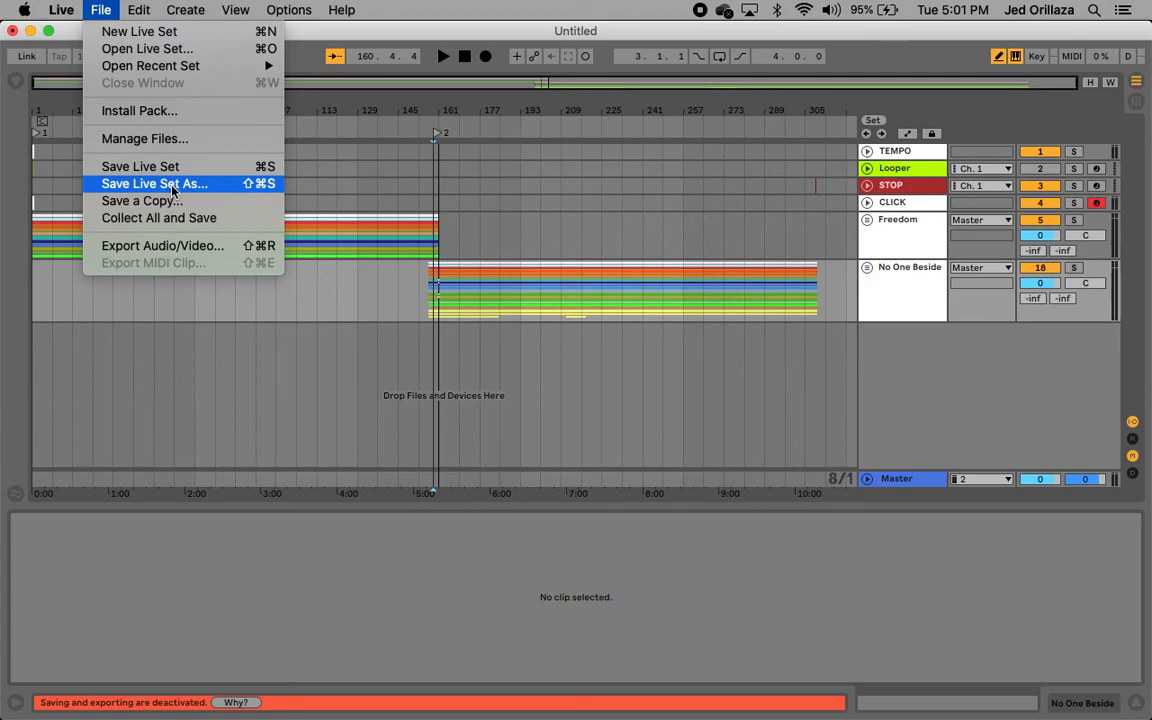
left_click(326, 405)
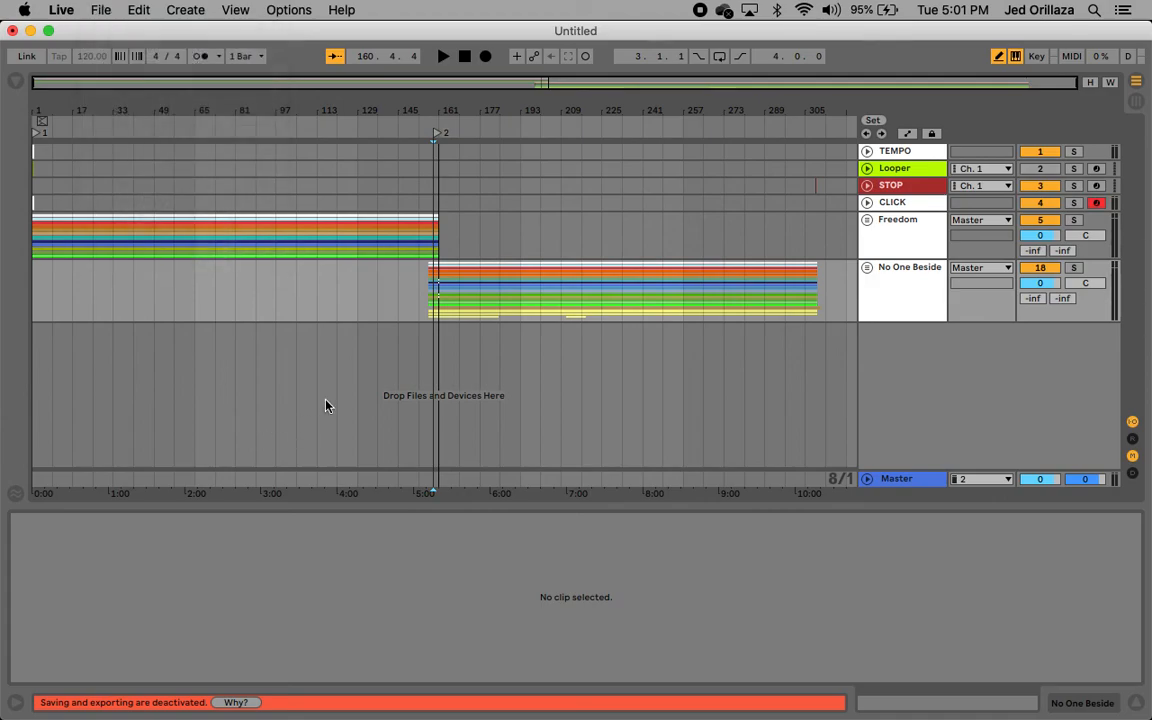